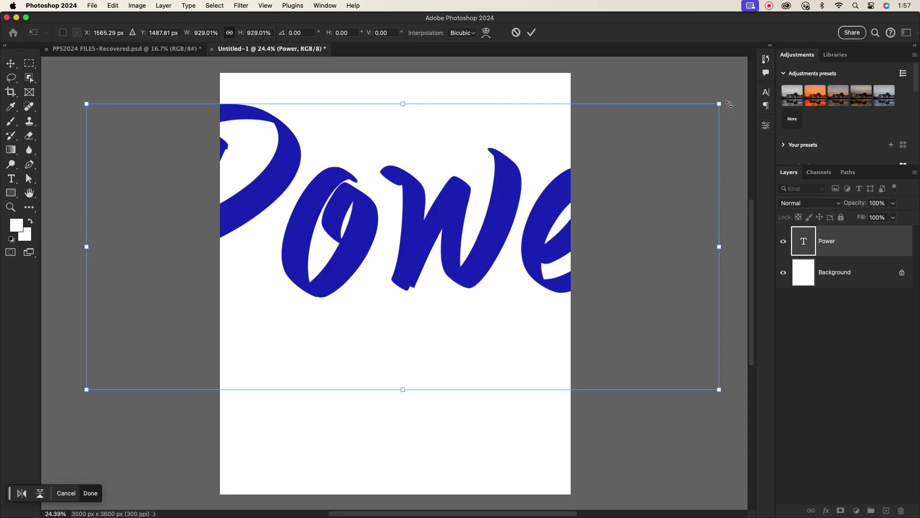
# Rotate the enlarged "Power" text counterclockwise so it slants upward, and position it across the upper half of the page
pyautogui.moveTo(729, 102); pyautogui.dragTo(667, 29)
pyautogui.moveTo(469, 270); pyautogui.dragTo(479, 237)
pyautogui.click(532, 32)
# Duplicate the slanted "Power" text into the lower half of the page and change the copy's wording to "Praise"
pyautogui.moveTo(468, 203); pyautogui.dragTo(406, 347)
pyautogui.doubleClick(406, 347)
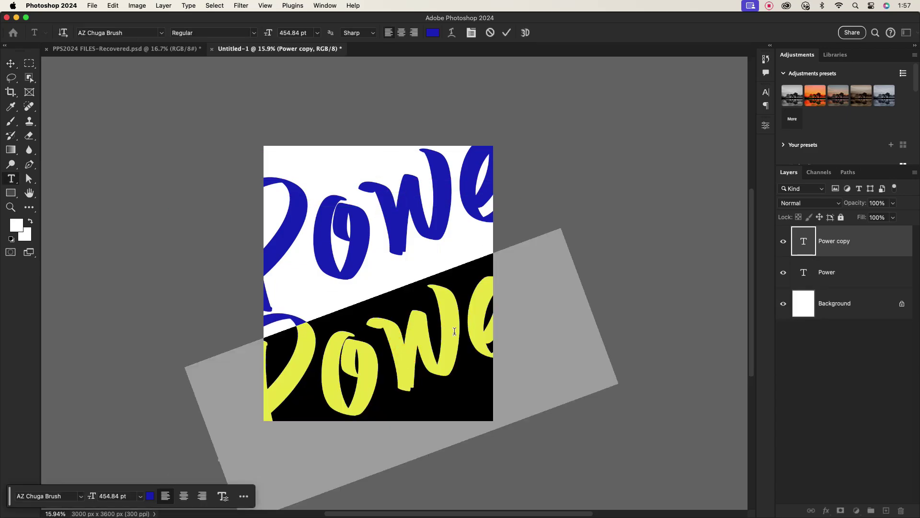
pyautogui.click(455, 331)
pyautogui.write('Prai')
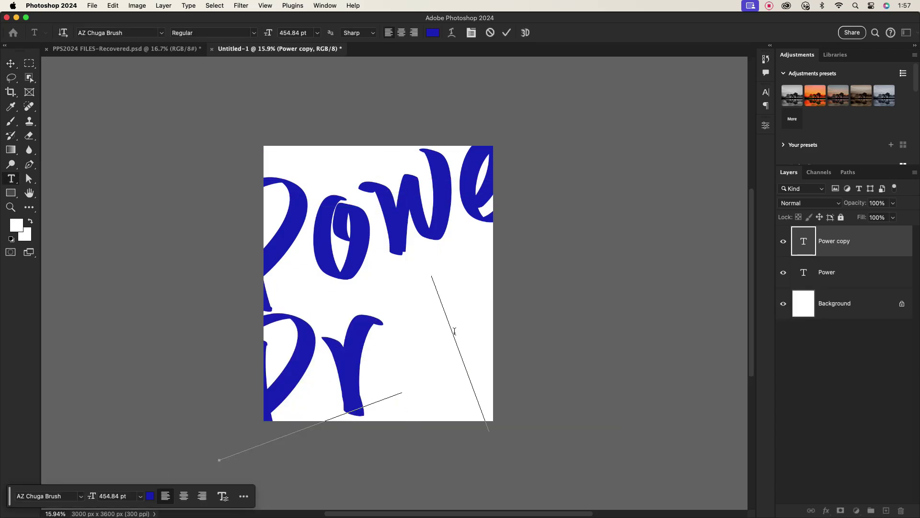
pyautogui.click(505, 30)
pyautogui.press('v')
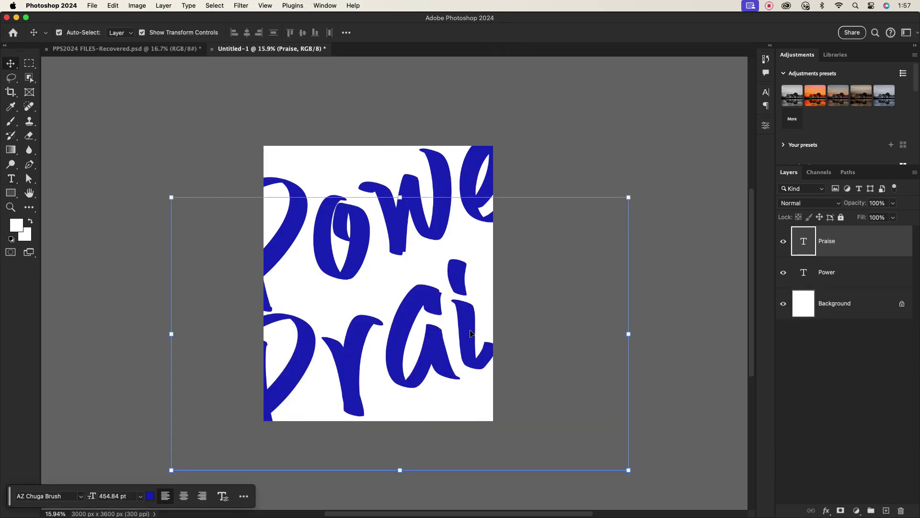
# Shift the "Praise" text left and slightly down, and move the "Power" text slightly right to balance both words on the page
pyautogui.moveTo(470, 332); pyautogui.dragTo(379, 354)
pyautogui.moveTo(443, 195)
pyautogui.mouseDown()
pyautogui.moveTo(455, 184)
pyautogui.moveTo(456, 202)
pyautogui.mouseUp()
pyautogui.click(642, 211)
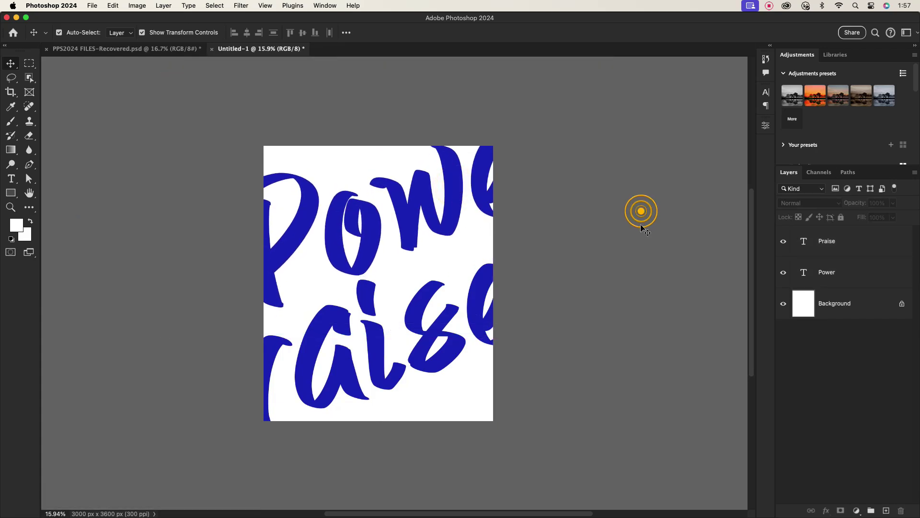
# Duplicate the Praise and Power text layers together and place the copies beneath the original text layers
pyautogui.click(834, 250)
pyautogui.keyDown('shift'); pyautogui.click(834, 272); pyautogui.keyUp('shift')
pyautogui.moveTo(834, 272); pyautogui.dragTo(882, 509)
pyautogui.click(840, 303)
pyautogui.click(843, 272)
pyautogui.click(861, 250)
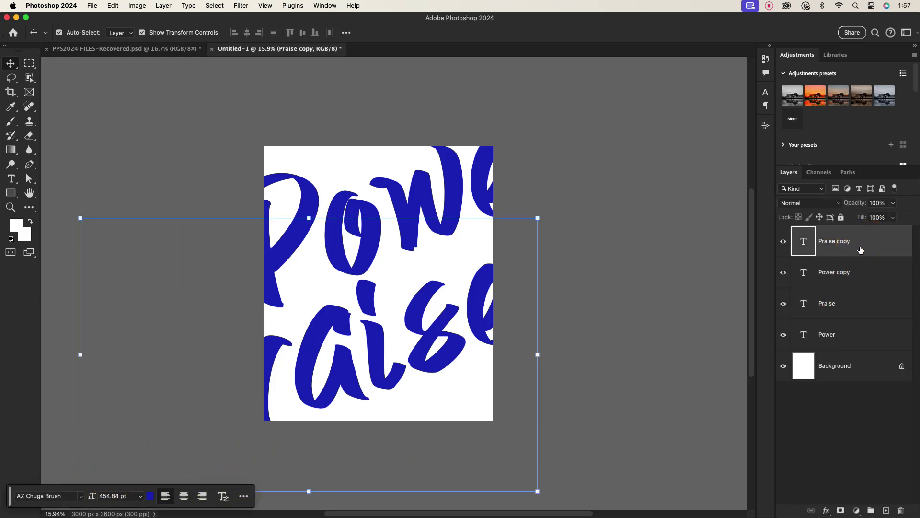
pyautogui.keyDown('shift'); pyautogui.click(857, 272); pyautogui.keyUp('shift')
pyautogui.moveTo(857, 272); pyautogui.dragTo(858, 323)
# Convert the Praise copy and Power copy layers into separate smart objects
pyautogui.click(867, 308)
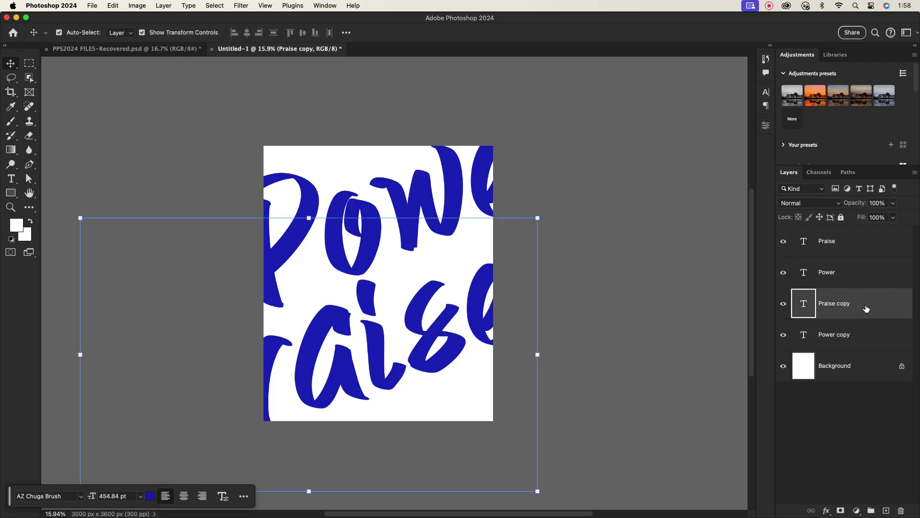
pyautogui.rightClick(867, 308)
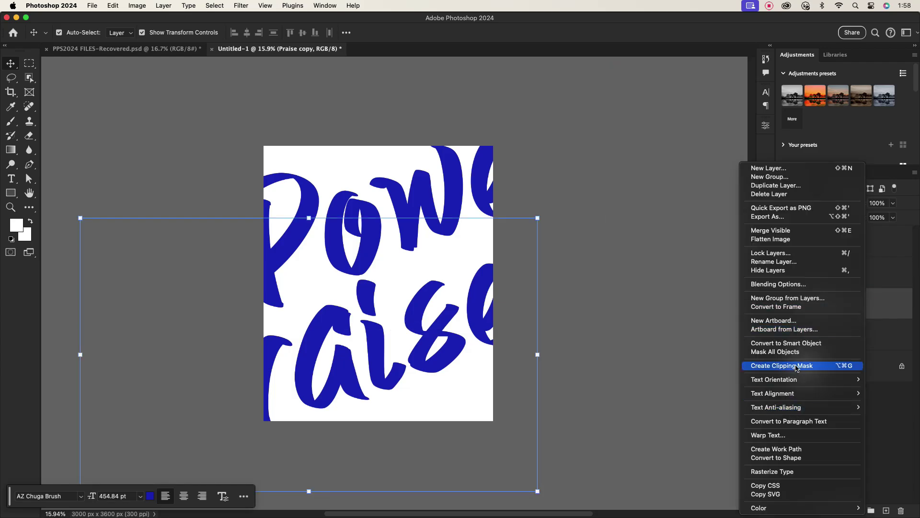
pyautogui.click(786, 343)
pyautogui.click(783, 335)
pyautogui.rightClick(859, 336)
pyautogui.click(789, 343)
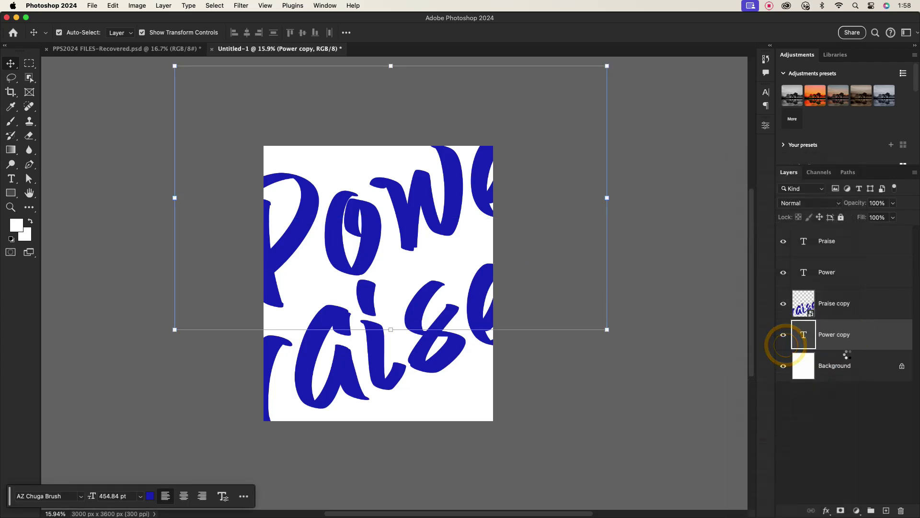
# Set the fill of both the Praise copy and Power copy layers to 0%
pyautogui.click(869, 315)
pyautogui.press('super')
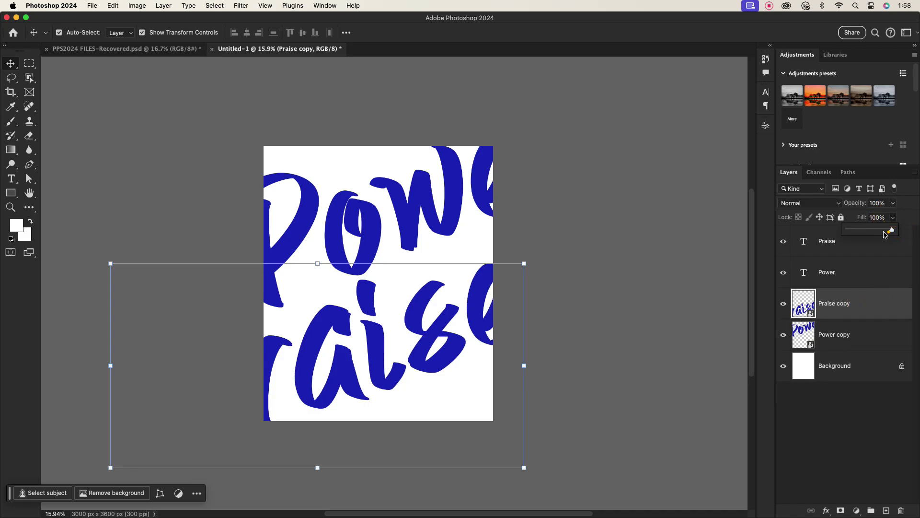
pyautogui.moveTo(893, 229); pyautogui.dragTo(846, 230)
pyautogui.click(856, 335)
pyautogui.click(894, 218)
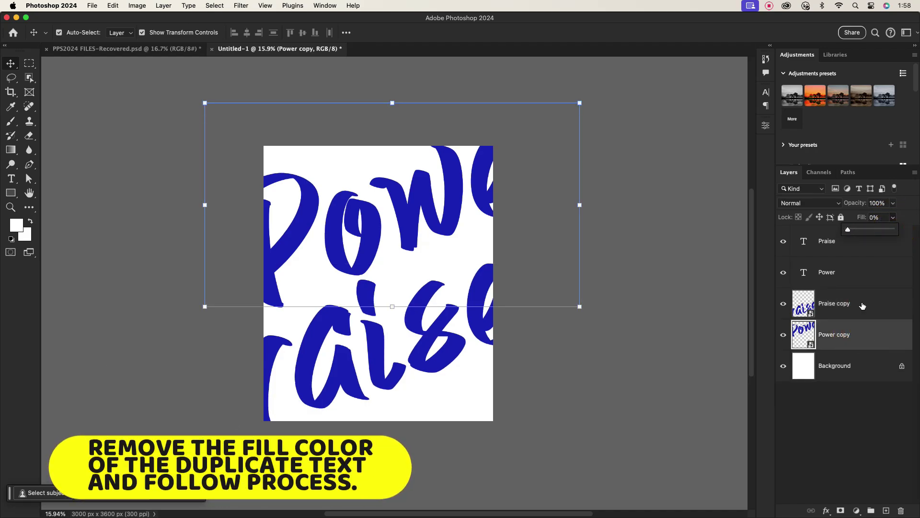
# Add a 3 px outside stroke in dark blue to the Praise copy layer
pyautogui.doubleClick(871, 305)
pyautogui.click(510, 318)
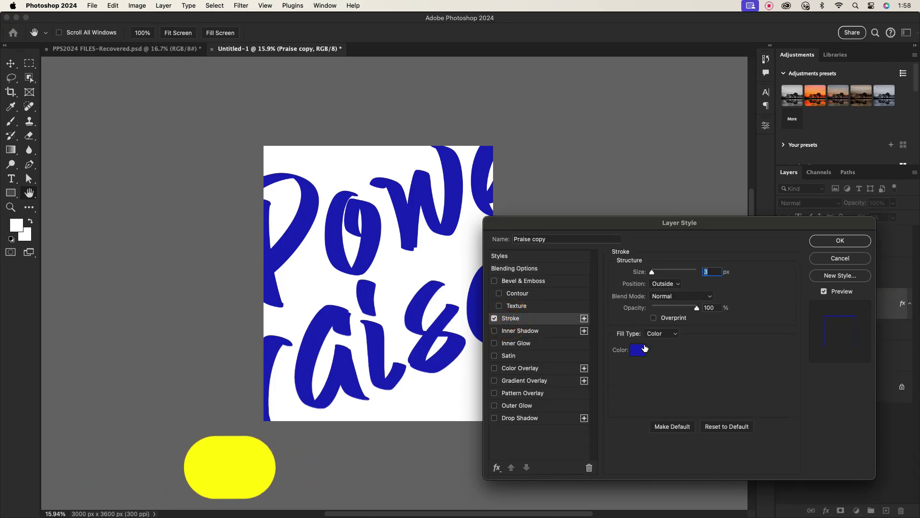
pyautogui.click(641, 349)
pyautogui.click(808, 317)
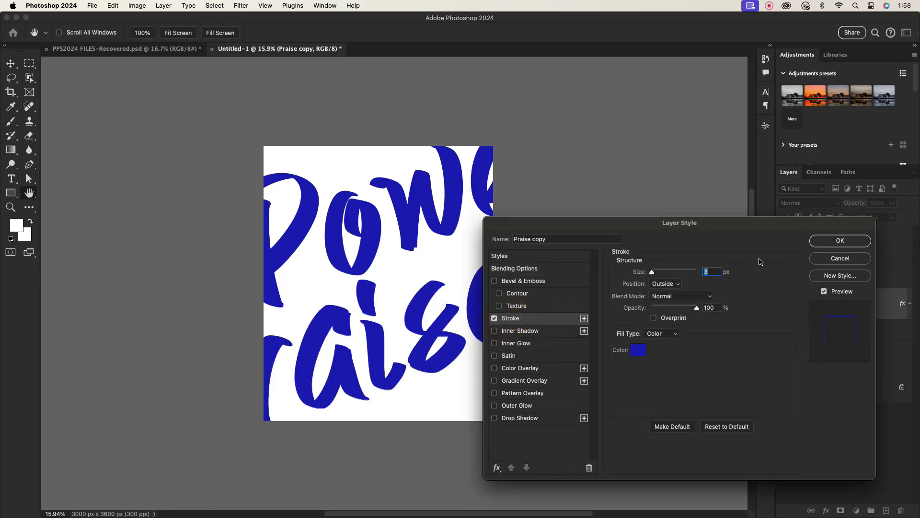
pyautogui.click(849, 245)
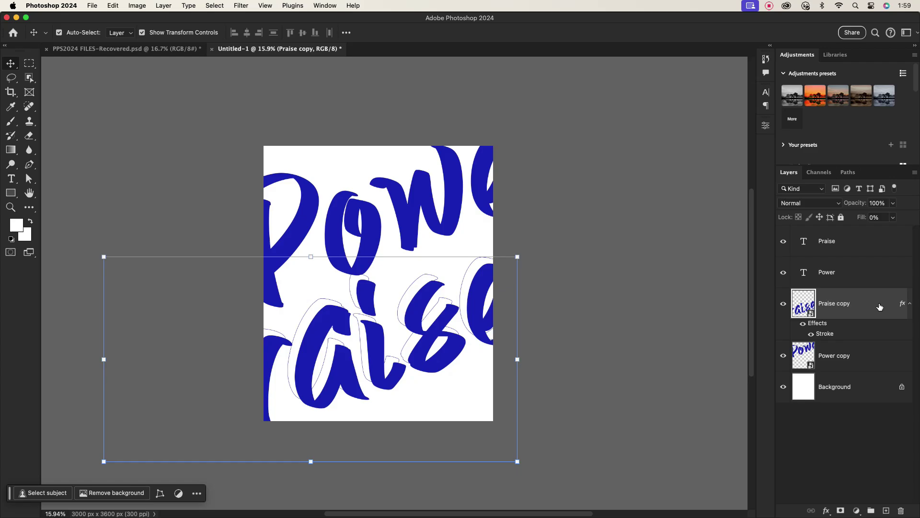
# Nudge the Praise copy outline left and slightly down so it is offset from the solid Praise text
pyautogui.hotkey('shift', 'Down')
pyautogui.hotkey('shift', 'Down')
pyautogui.hotkey('shift', 'Down')
pyautogui.hotkey('shift', 'Down')
pyautogui.hotkey('shift', 'Down')
pyautogui.hotkey('shift', 'Down')
pyautogui.hotkey('shift', 'Down')
pyautogui.hotkey('shift', 'Down')
pyautogui.hotkey('shift', 'Down')
pyautogui.hotkey('shift', 'Down')
pyautogui.hotkey('shift', 'Down')
pyautogui.hotkey('shift', 'Down')
pyautogui.hotkey('shift', 'Down')
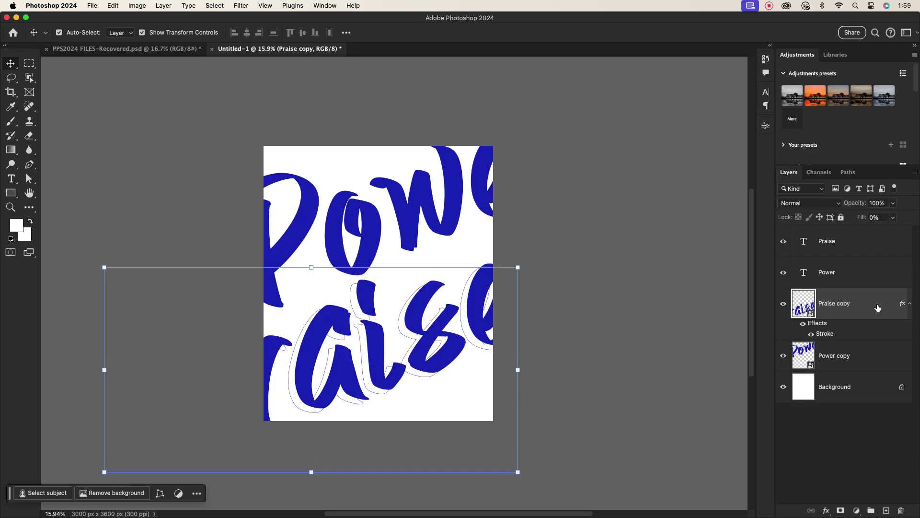
pyautogui.click(643, 329)
# Add a stroke layer style to the Power copy layer with the same settings as the Praise outline
pyautogui.click(863, 354)
pyautogui.doubleClick(870, 357)
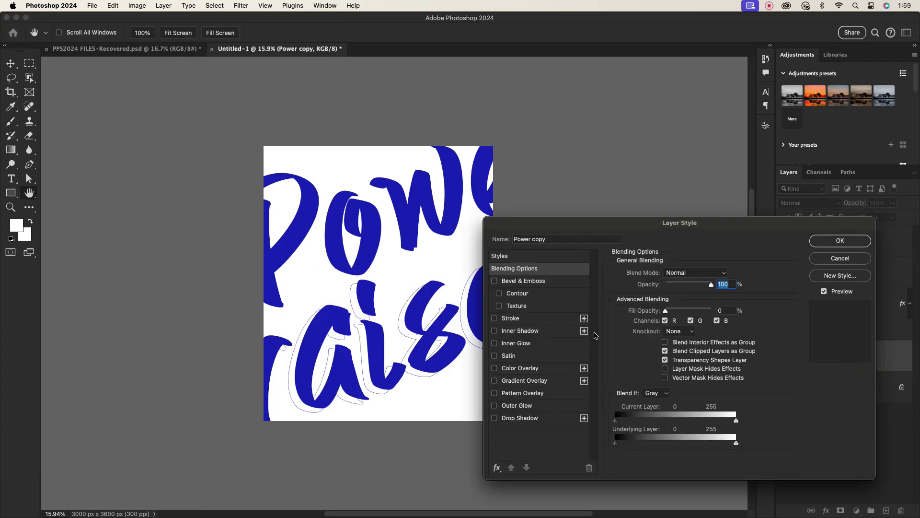
pyautogui.click(511, 318)
pyautogui.click(840, 240)
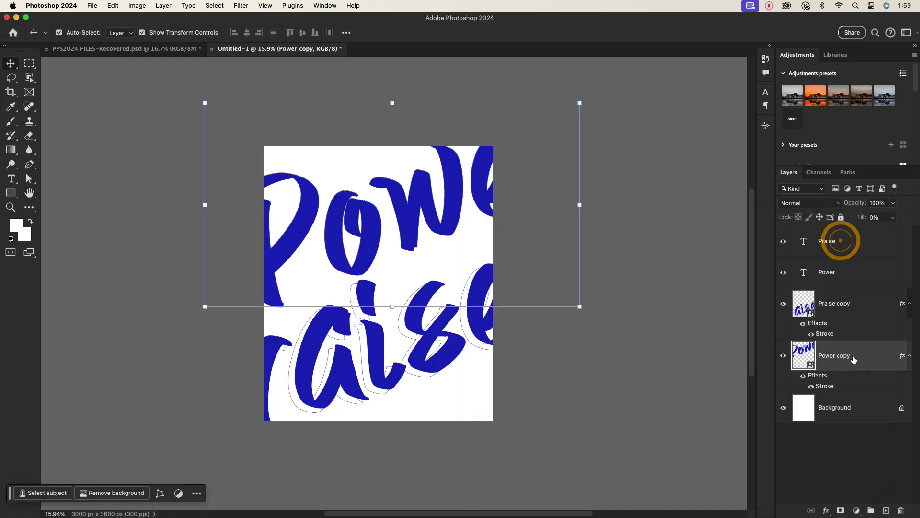
# Nudge the Power copy outline up and left of the solid Power text, and collapse the Praise copy's effects list
pyautogui.hotkey('shift', 'Left')
pyautogui.hotkey('shift', 'Left')
pyautogui.hotkey('shift', 'Left')
pyautogui.hotkey('shift', 'Left')
pyautogui.hotkey('shift', 'Left')
pyautogui.hotkey('shift', 'Left')
pyautogui.hotkey('shift', 'Left')
pyautogui.hotkey('shift', 'Left')
pyautogui.hotkey('shift', 'Left')
pyautogui.hotkey('shift', 'Left')
pyautogui.hotkey('shift', 'Left')
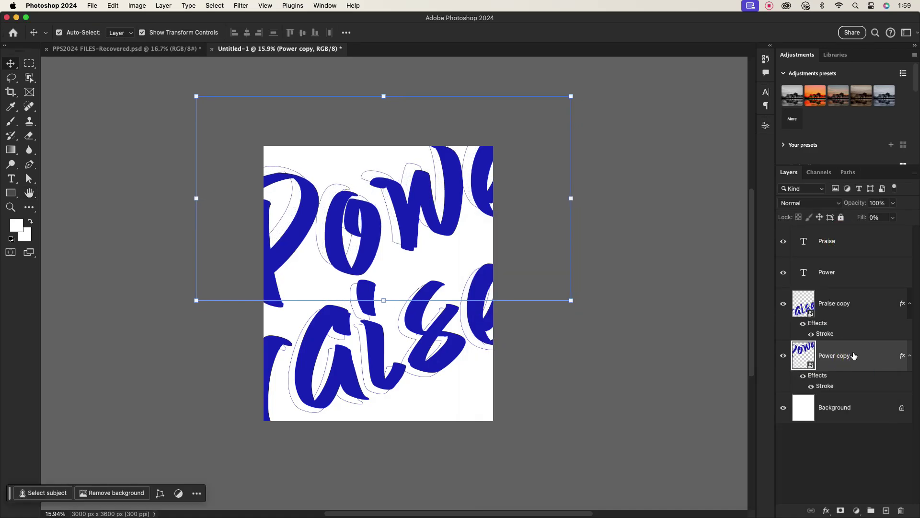
pyautogui.click(660, 373)
pyautogui.click(911, 303)
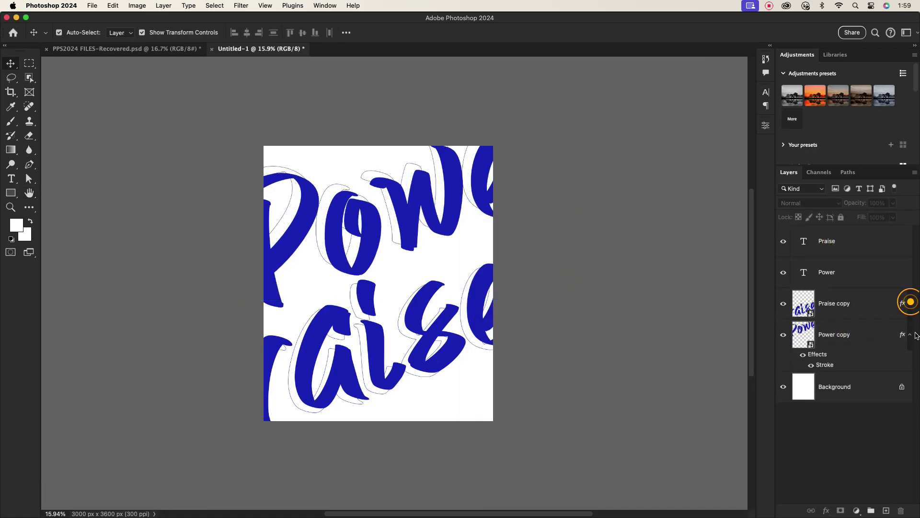
# Convert the Praise text to a smart object and apply an Add Noise filter of 14.23% with uniform distribution
pyautogui.doubleClick(855, 242)
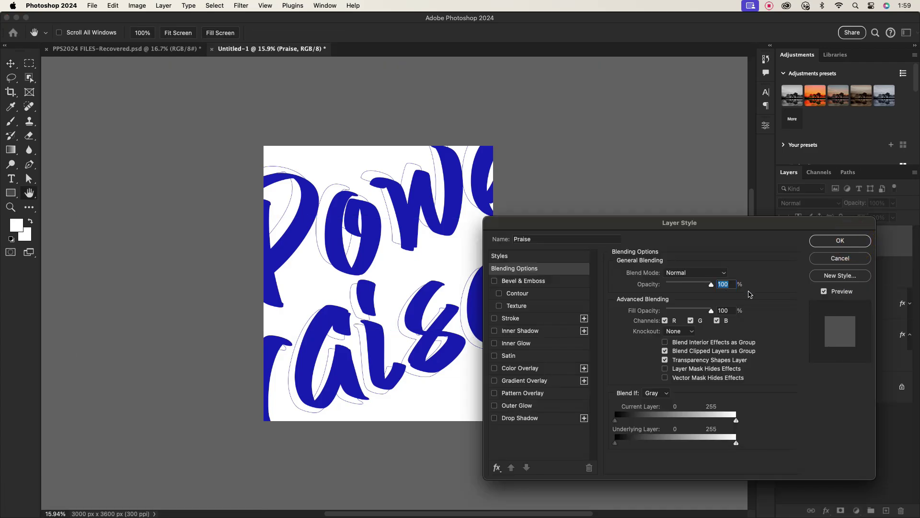
pyautogui.click(834, 258)
pyautogui.click(241, 5)
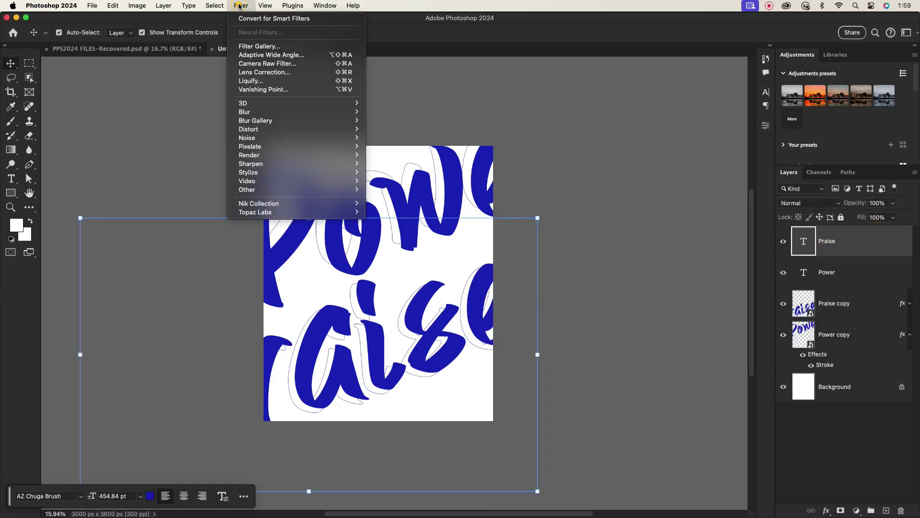
pyautogui.moveTo(306, 139)
pyautogui.click(383, 140)
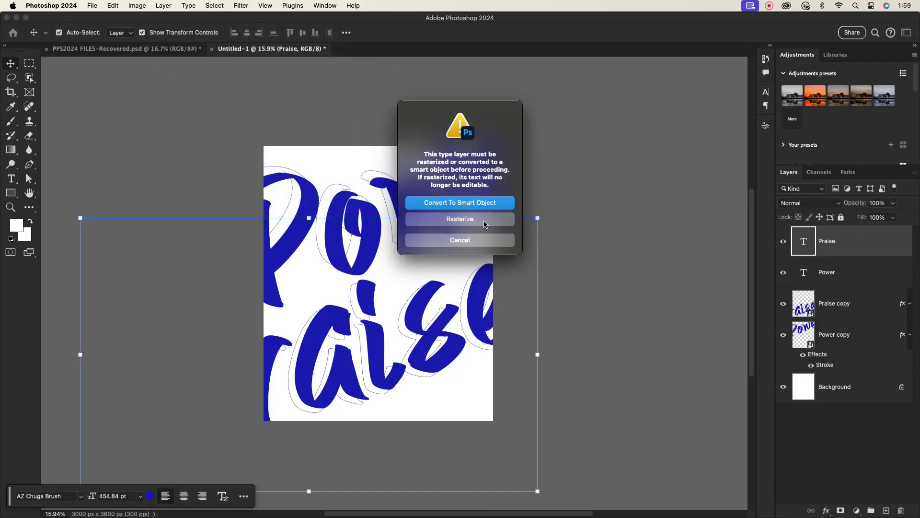
pyautogui.click(458, 203)
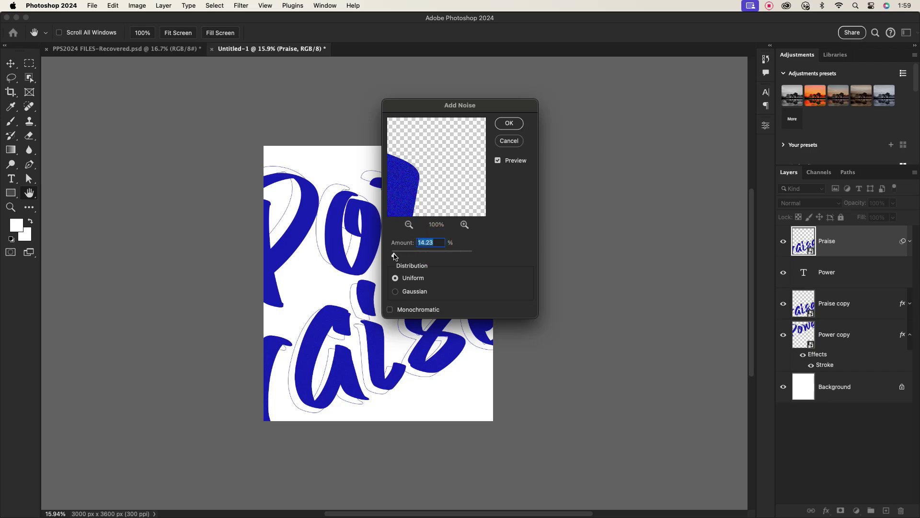
pyautogui.click(504, 129)
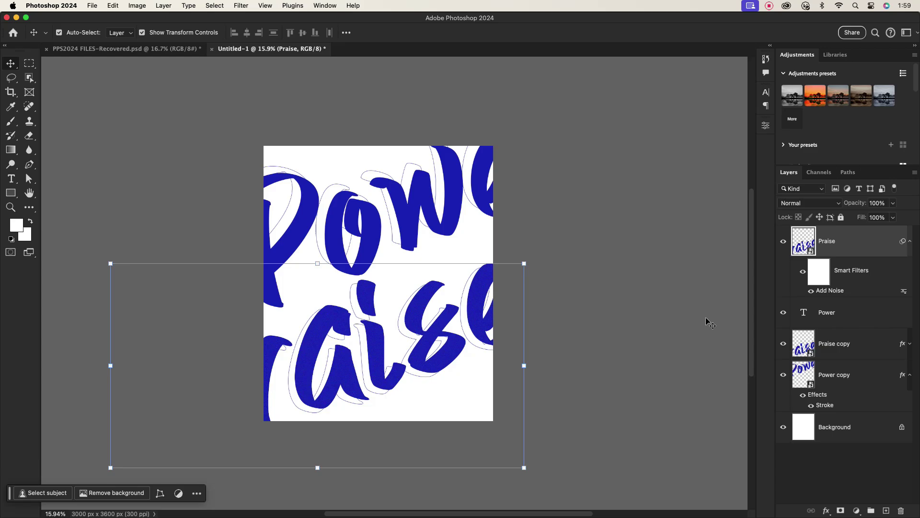
# Convert the Power text to a smart object and apply the Add Noise filter to it as well
pyautogui.click(908, 245)
pyautogui.click(856, 277)
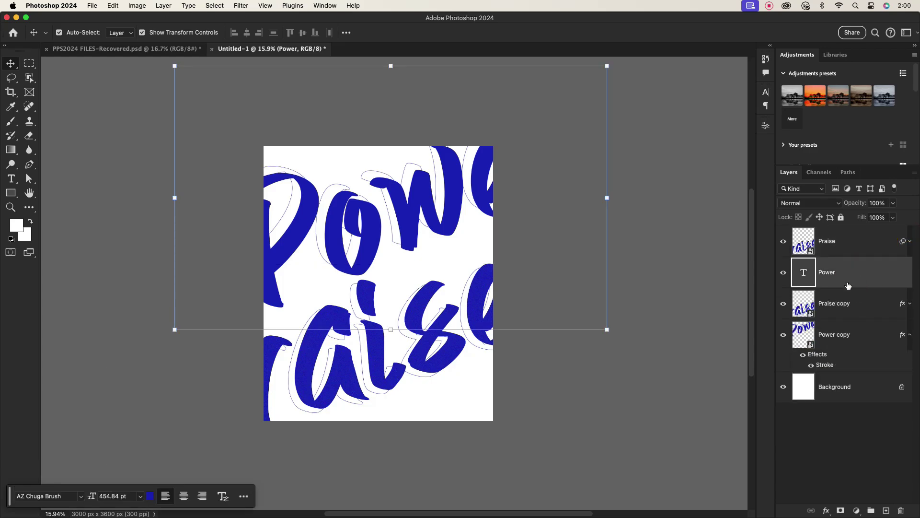
pyautogui.scroll(5, 401, 207)
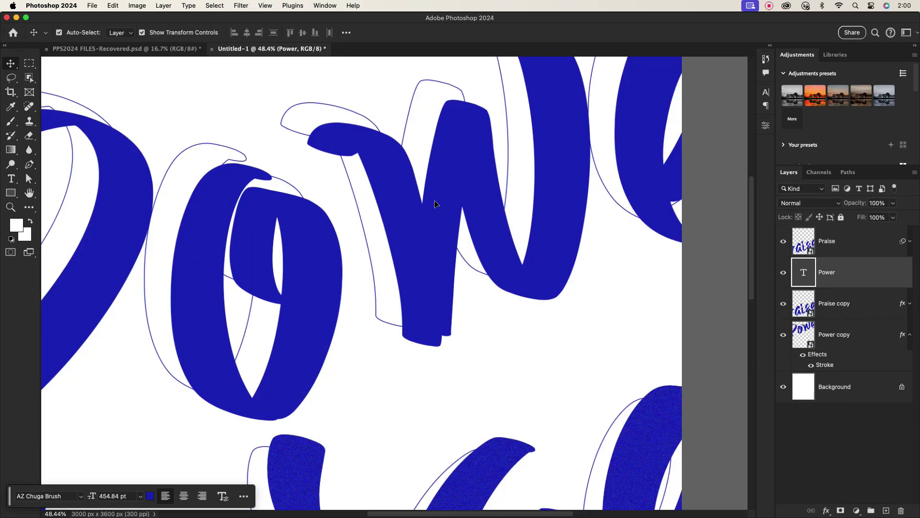
pyautogui.click(241, 6)
pyautogui.moveTo(269, 150)
pyautogui.click(376, 150)
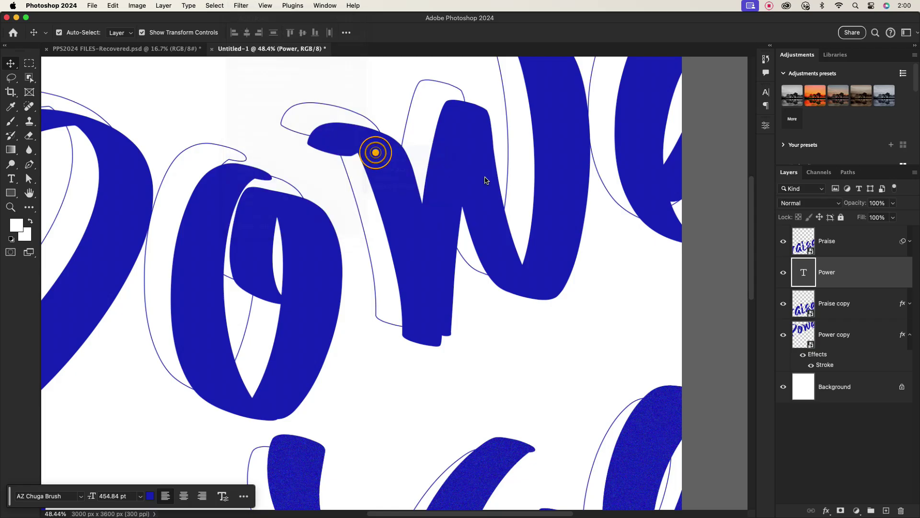
pyautogui.click(477, 204)
pyautogui.click(509, 123)
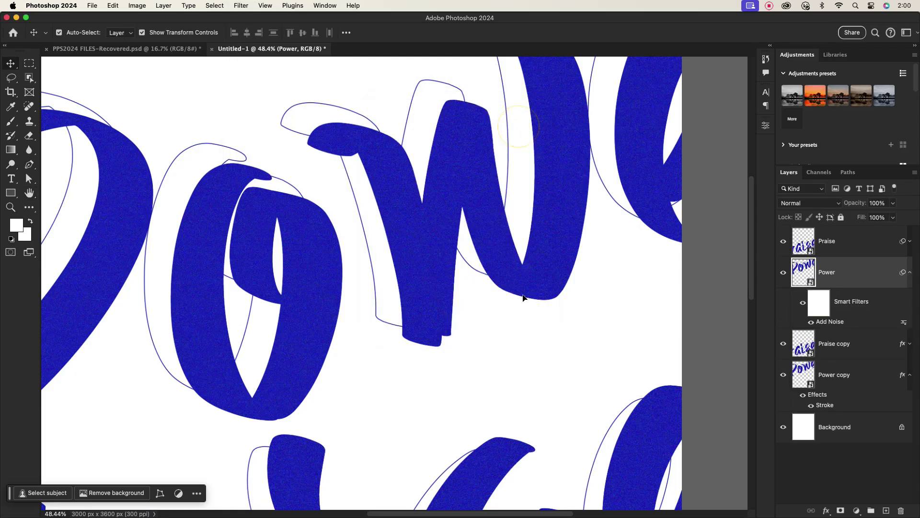
# Group the Praise and Power layers with their outline copies, and lock the group
pyautogui.scroll(-6, 513, 411)
pyautogui.scroll(3, 569, 367)
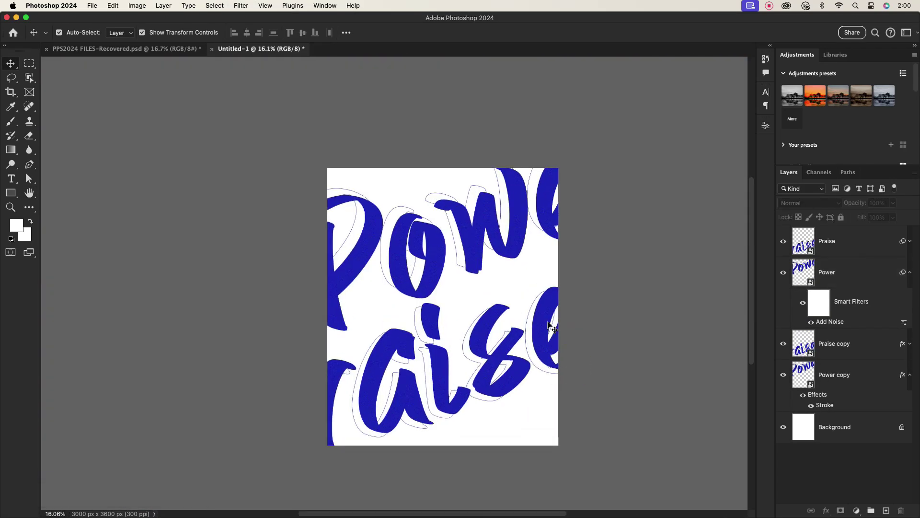
pyautogui.click(854, 245)
pyautogui.keyDown('shift'); pyautogui.click(833, 385); pyautogui.keyUp('shift')
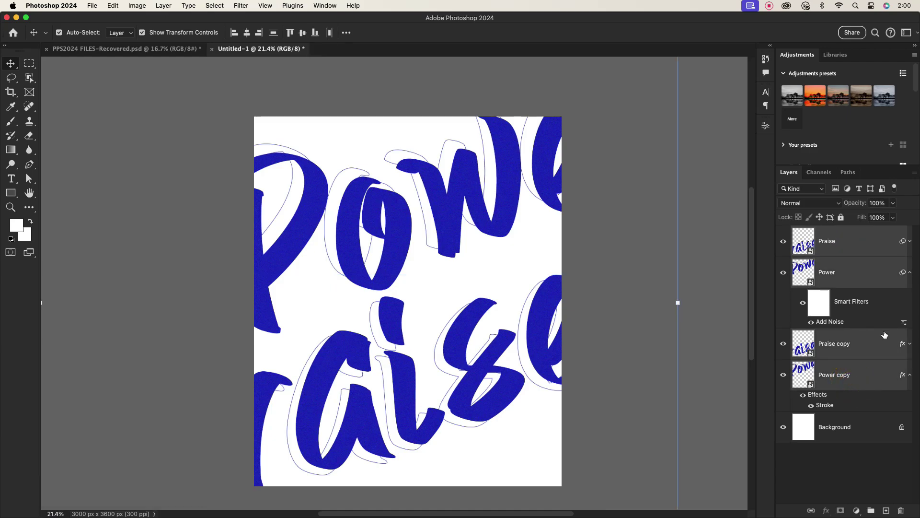
pyautogui.click(871, 510)
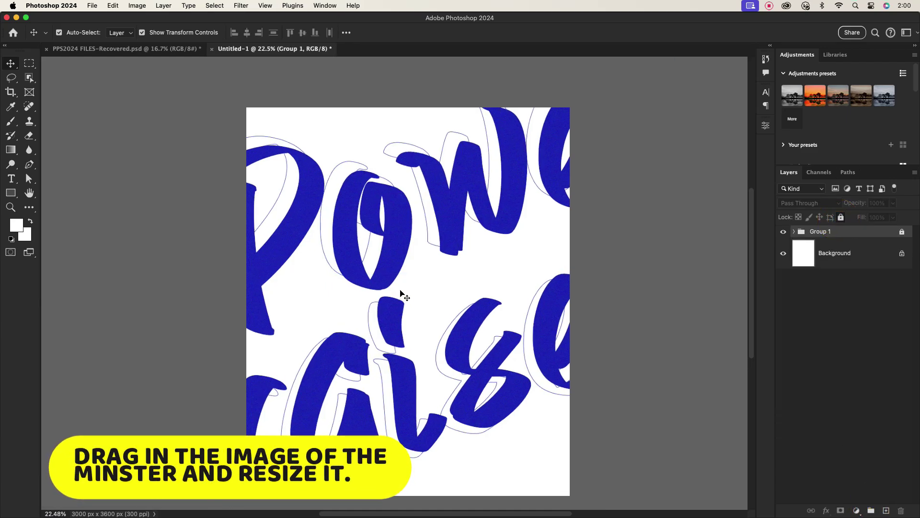
# Bring the cut-out man in a tuxedo from PPS2024 FILES-Recovered.psd into the flyer, enlarge him slightly and center him over the lettering
pyautogui.click(102, 48)
pyautogui.moveTo(285, 44); pyautogui.dragTo(410, 344)
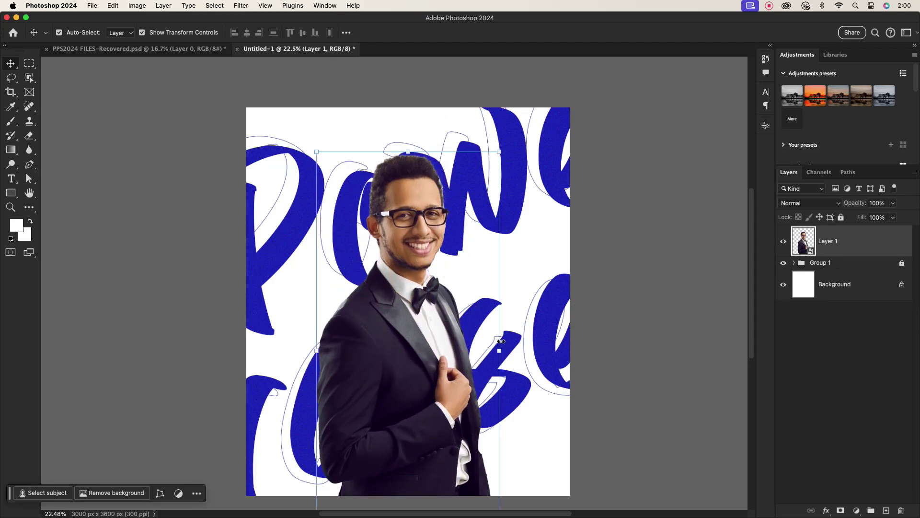
pyautogui.moveTo(500, 350)
pyautogui.mouseDown()
pyautogui.moveTo(511, 351)
pyautogui.moveTo(501, 348)
pyautogui.mouseUp()
pyautogui.moveTo(407, 362); pyautogui.dragTo(407, 359)
pyautogui.click(508, 32)
pyautogui.click(599, 290)
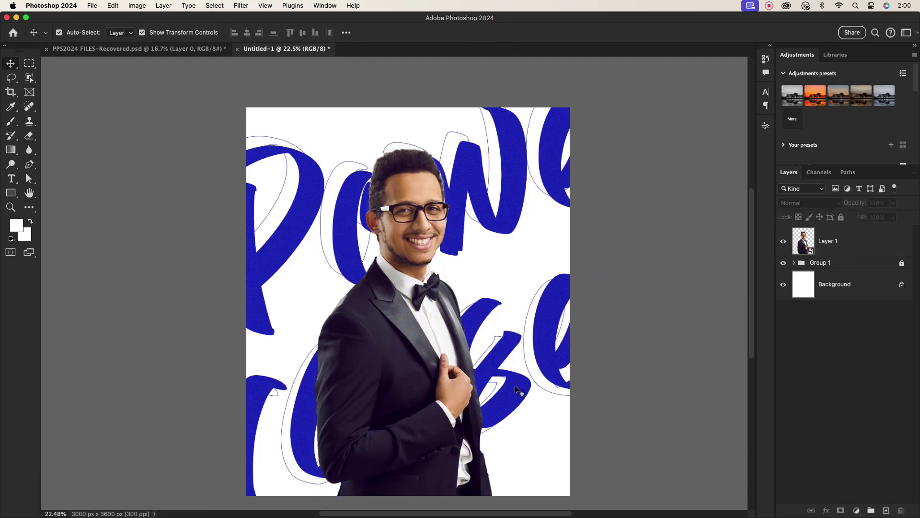
# Add a Gradient Map adjustment layer above the man's portrait layer
pyautogui.moveTo(468, 369); pyautogui.dragTo(451, 357)
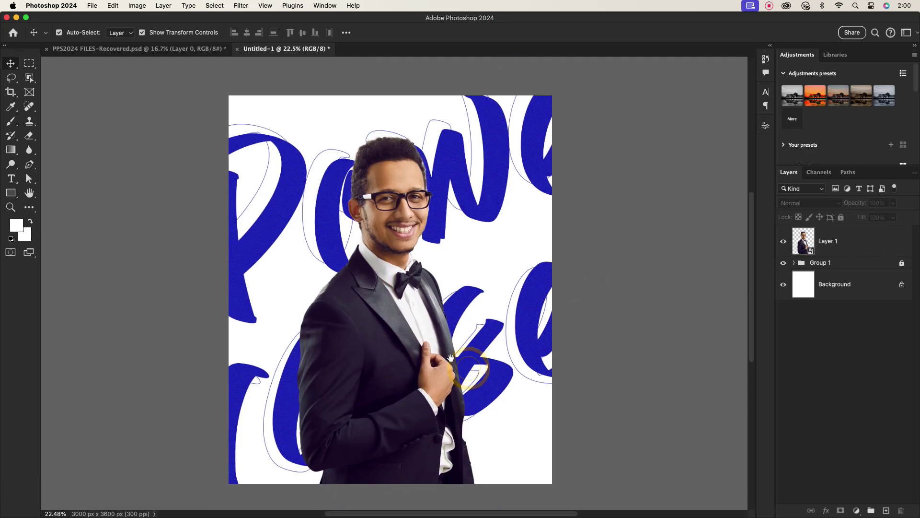
pyautogui.click(862, 248)
pyautogui.click(857, 510)
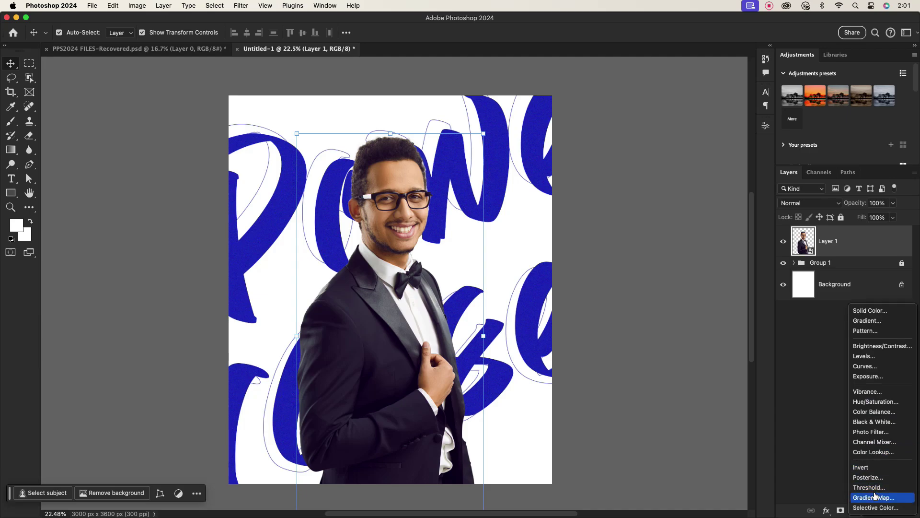
pyautogui.click(874, 497)
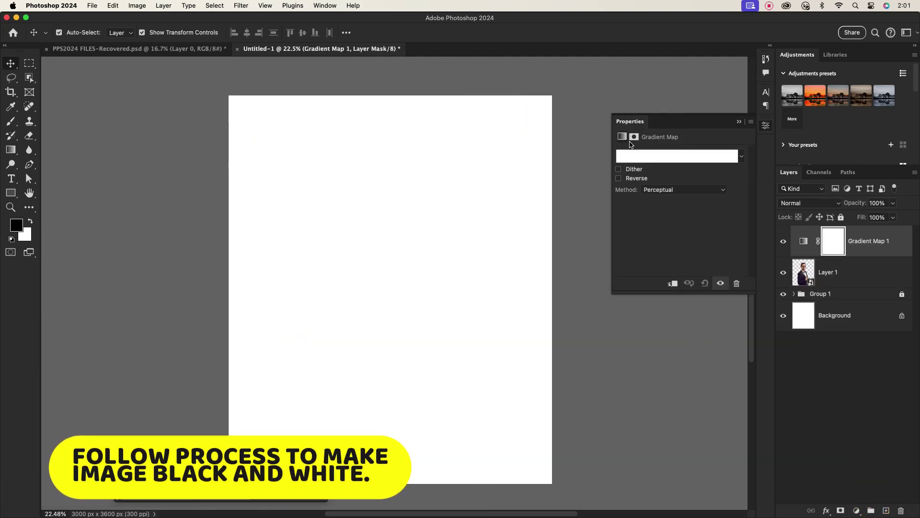
# Apply the basic Black, White gradient preset to the Gradient Map and clip the adjustment to the man's portrait layer
pyautogui.click(626, 139)
pyautogui.click(804, 241)
pyautogui.click(708, 155)
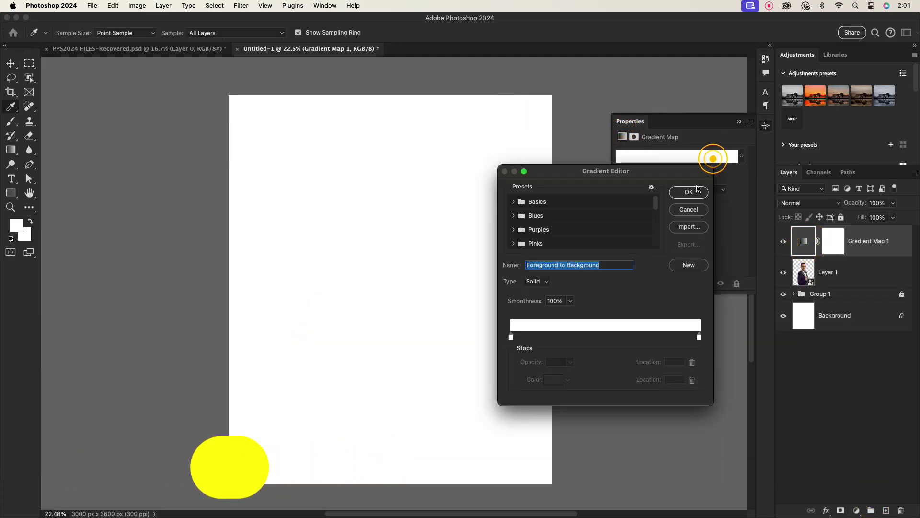
pyautogui.click(556, 216)
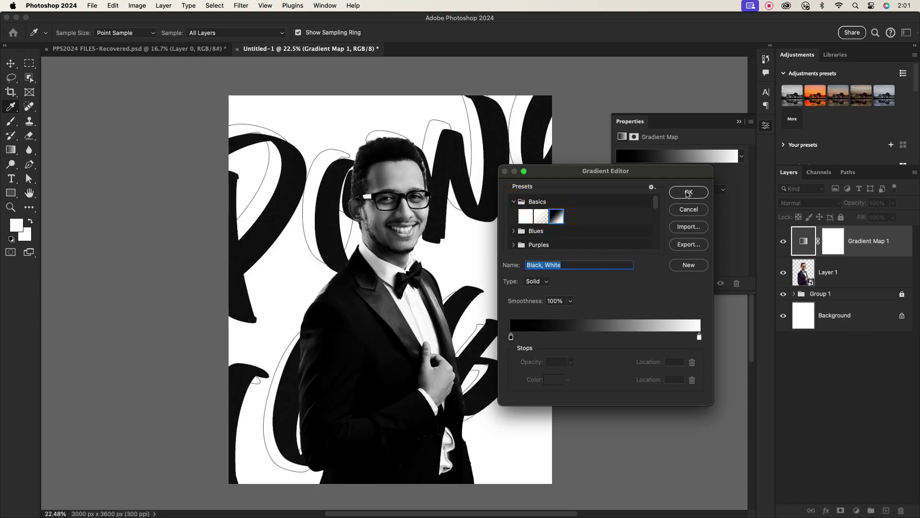
pyautogui.click(688, 191)
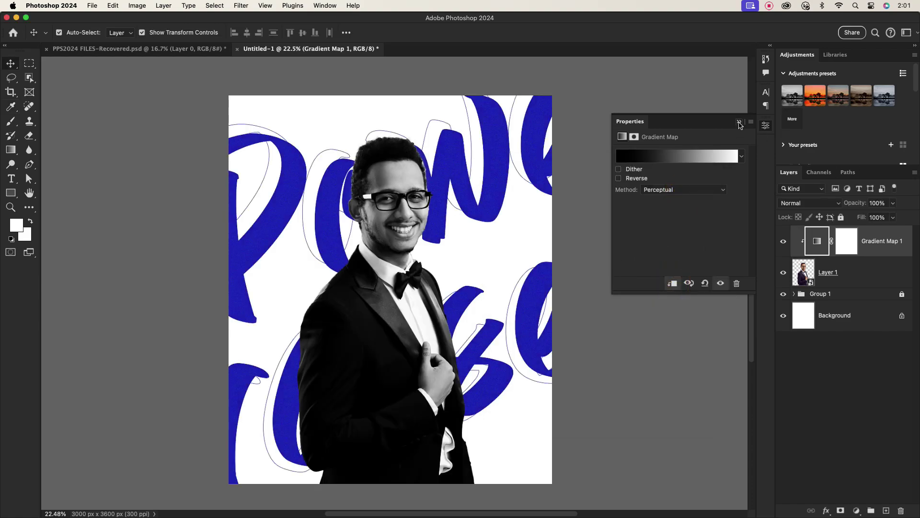
# Set the Gradient Map layer's blend mode to Linear Light
pyautogui.click(740, 122)
pyautogui.click(834, 203)
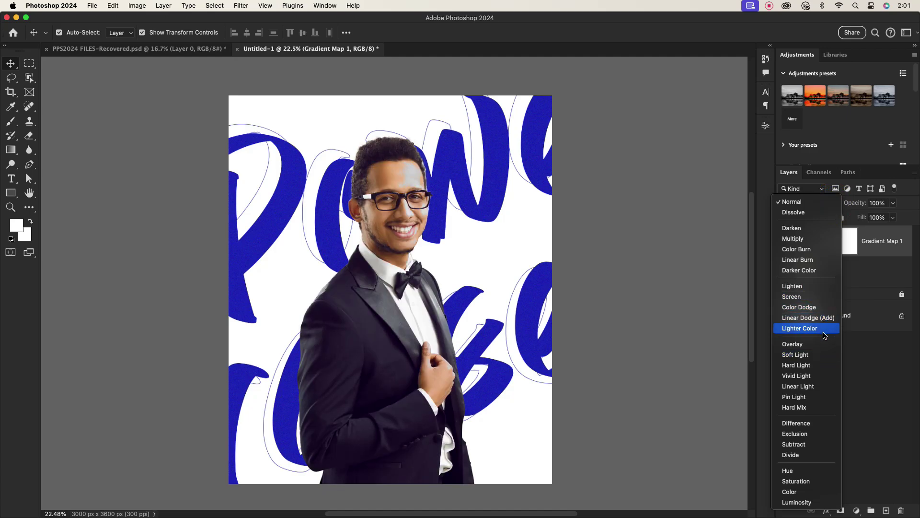
pyautogui.click(821, 385)
# Add a Black & White adjustment directly above the portrait layer with Reds 32, Yellows 74, Greens -52 and Cyans -174
pyautogui.click(849, 274)
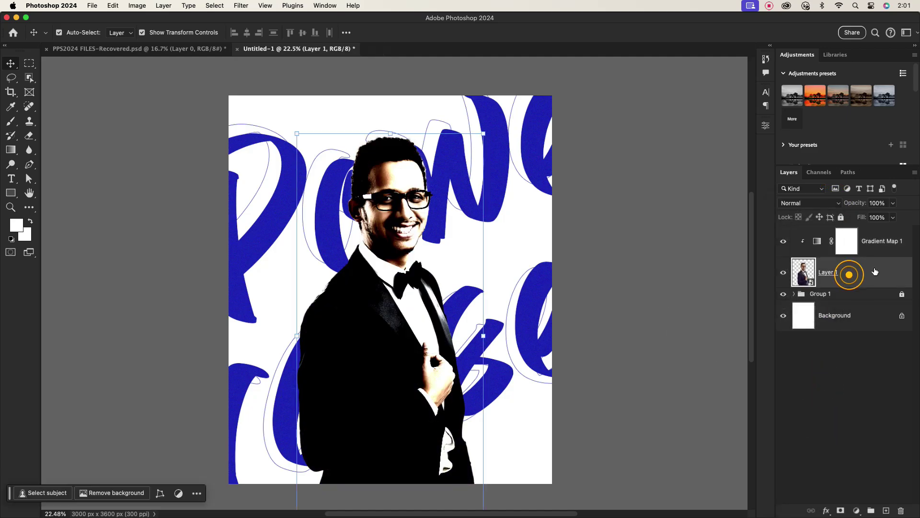
pyautogui.click(858, 510)
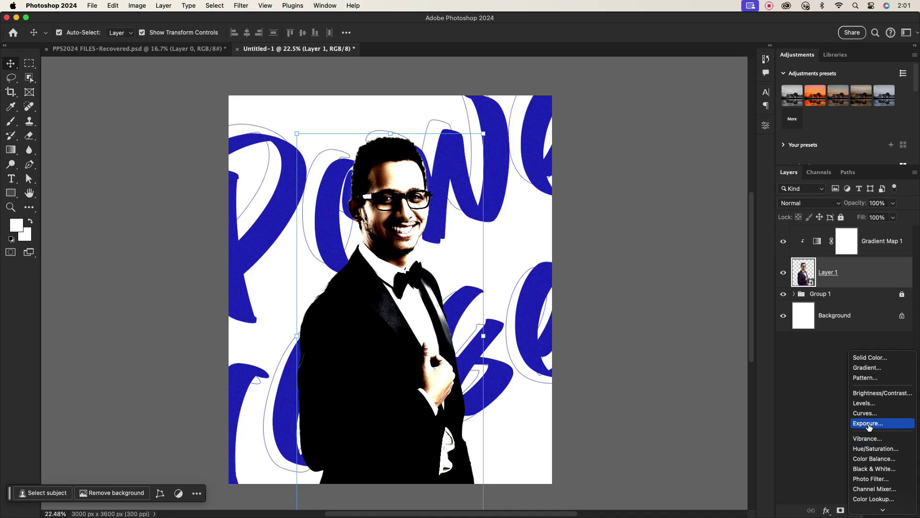
pyautogui.click(872, 467)
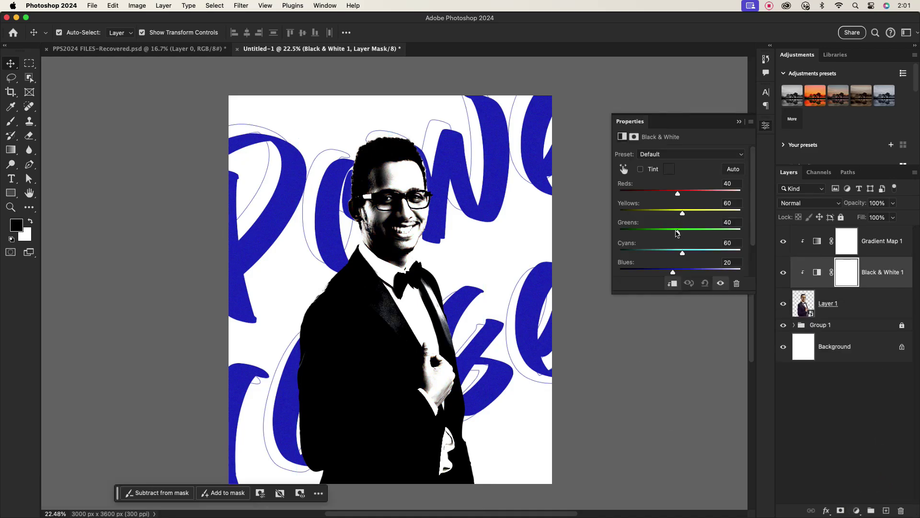
pyautogui.moveTo(682, 253); pyautogui.dragTo(651, 254)
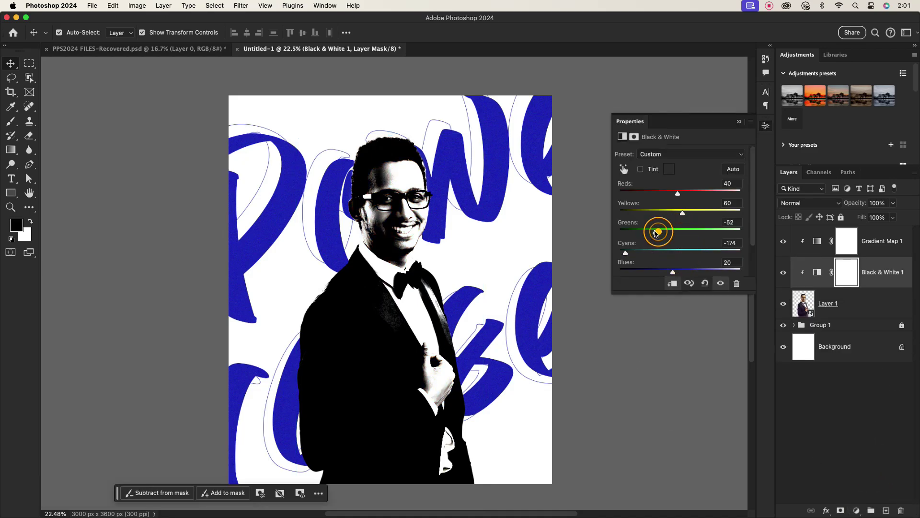
pyautogui.moveTo(676, 194); pyautogui.dragTo(686, 211)
# Change the Gradient Map layer's blend mode to Hard Light and reduce its opacity to 54%
pyautogui.click(844, 242)
pyautogui.click(831, 202)
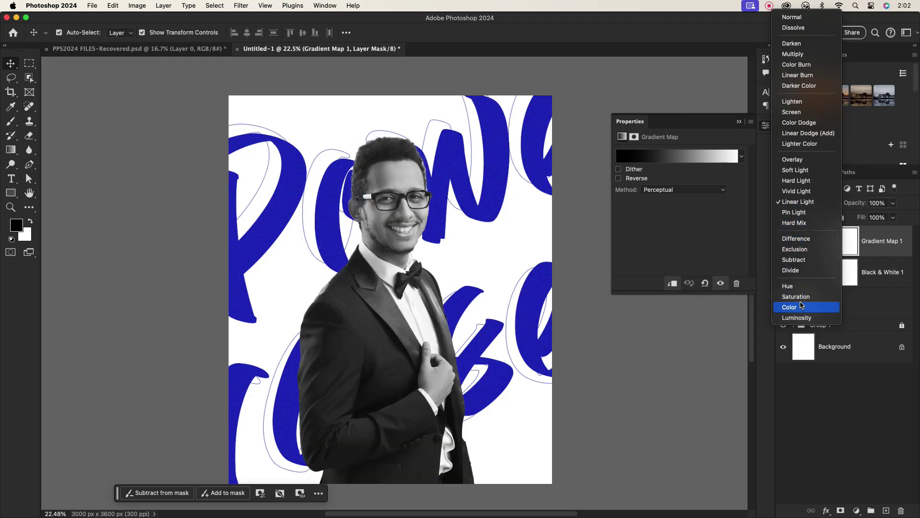
pyautogui.click(805, 182)
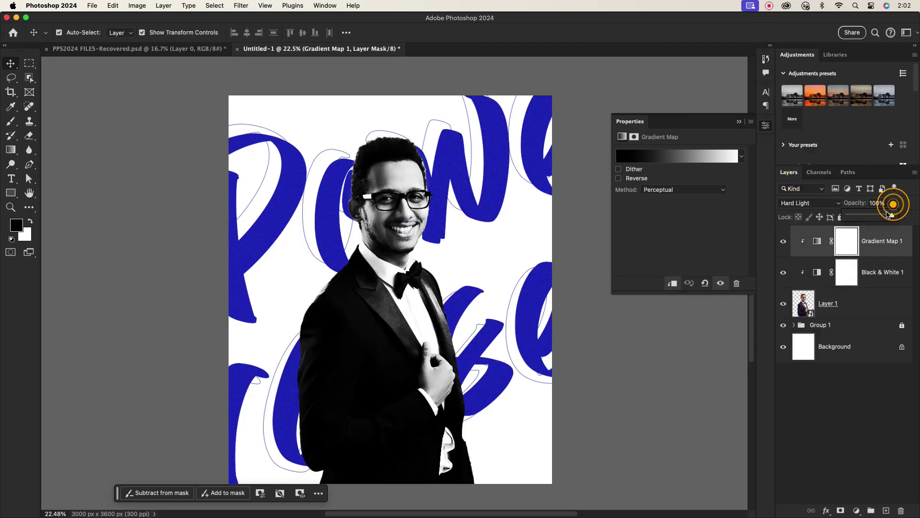
pyautogui.moveTo(887, 214); pyautogui.dragTo(871, 219)
# Readjust the portrait's Black & White adjustment to about Reds -19, Yellows 91, Cyans -125 and Blues 38
pyautogui.click(818, 272)
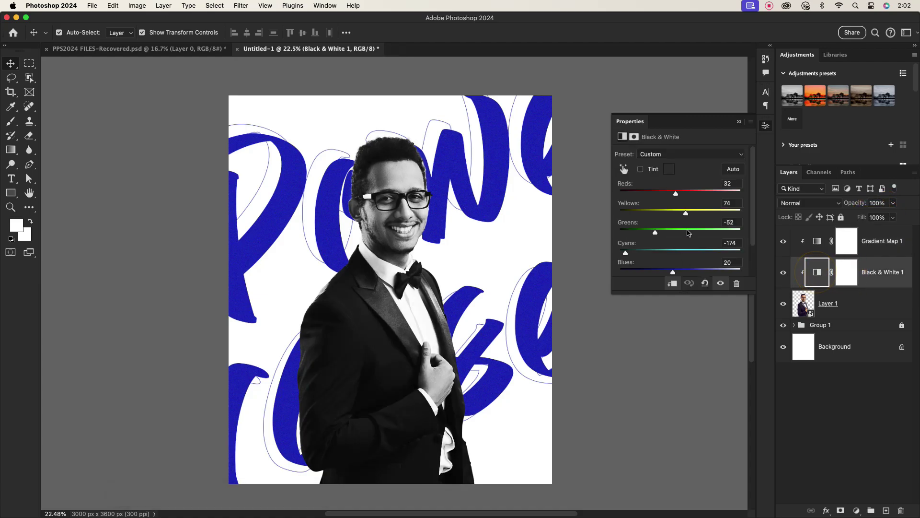
pyautogui.moveTo(677, 195); pyautogui.dragTo(690, 211)
pyautogui.moveTo(671, 271); pyautogui.dragTo(678, 266)
pyautogui.moveTo(672, 194); pyautogui.dragTo(657, 195)
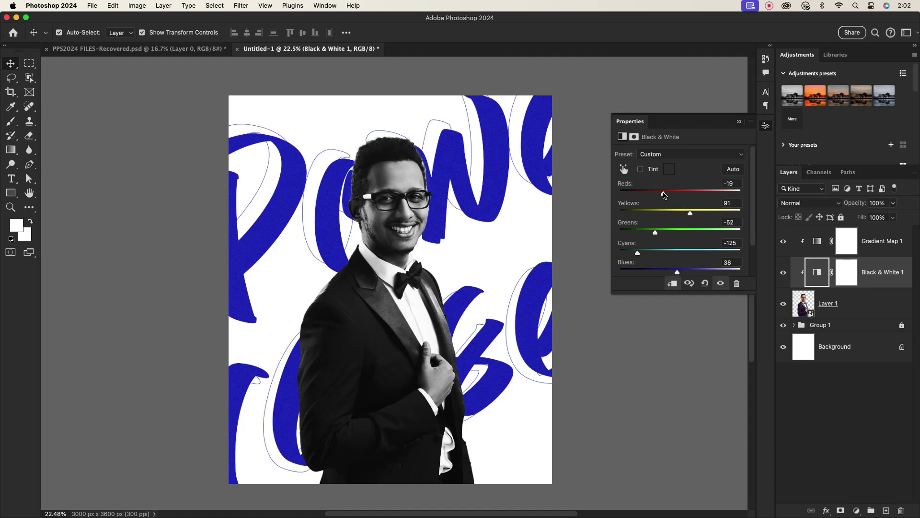
# Raise the Gradient Map layer's opacity to 97% and increase the Yellows slightly in the Black & White adjustment
pyautogui.scroll(5, 388, 207)
pyautogui.click(872, 243)
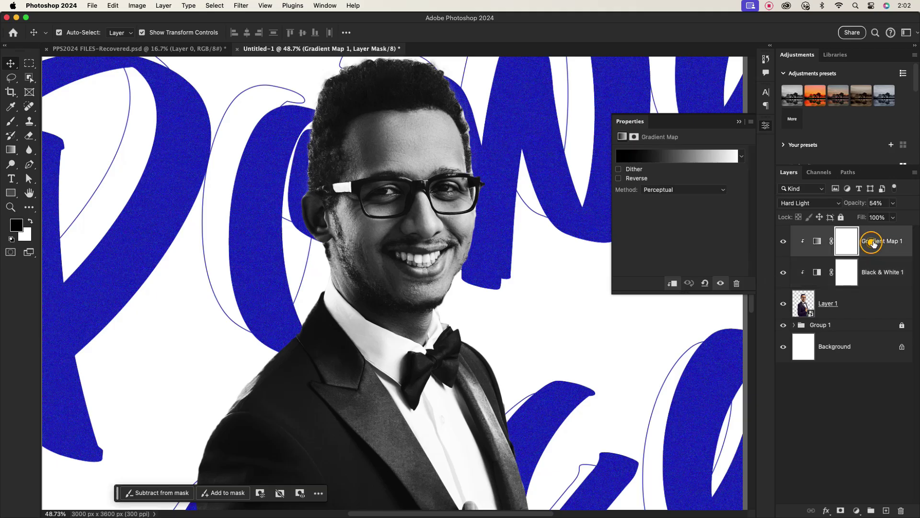
pyautogui.moveTo(902, 214); pyautogui.dragTo(911, 214)
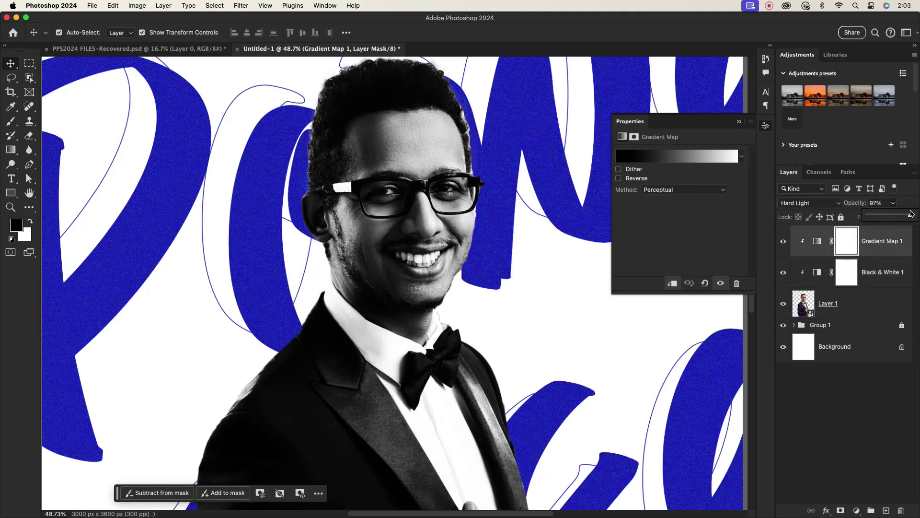
pyautogui.click(822, 280)
pyautogui.moveTo(692, 212); pyautogui.dragTo(701, 215)
# Draw a white rectangle about 2034 × 879 px over the man's lower torso and place it unclipped above the adjustment layers
pyautogui.click(877, 308)
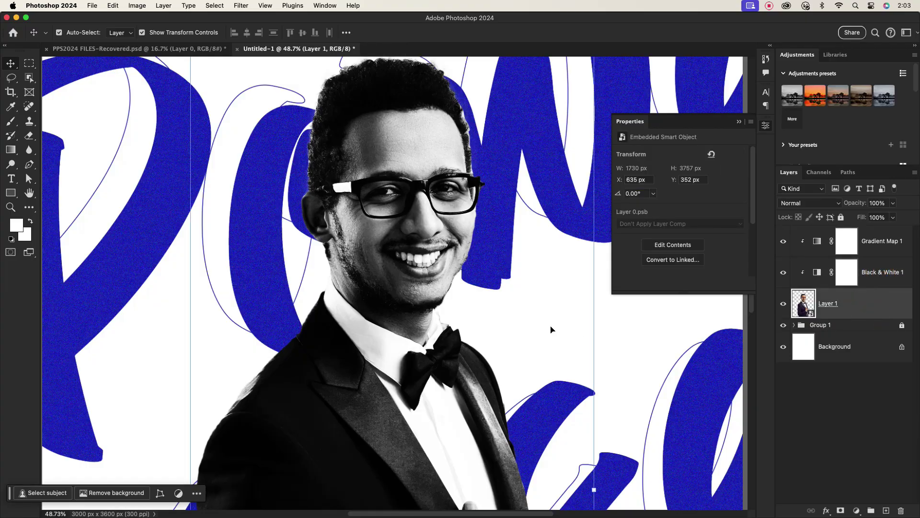
pyautogui.scroll(-3, 463, 330)
pyautogui.scroll(10, 440, 249)
pyautogui.scroll(-6, 441, 272)
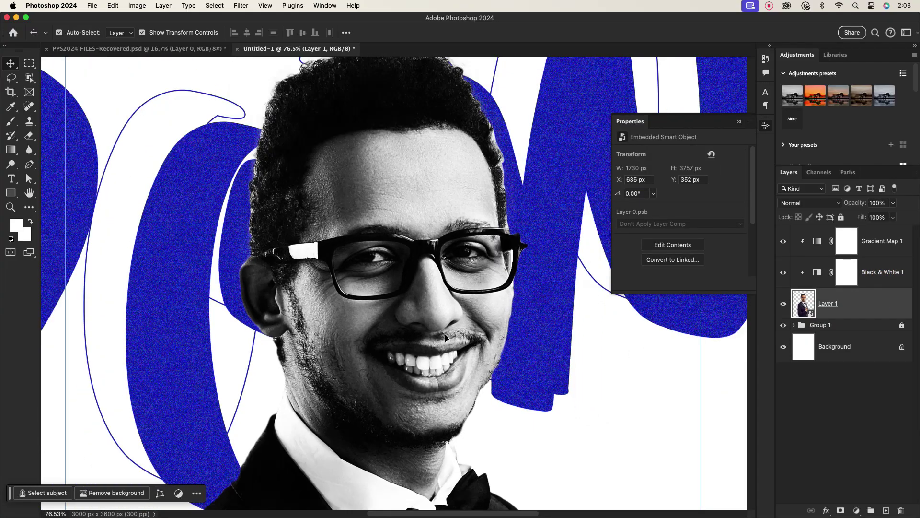
pyautogui.scroll(-3, 395, 351)
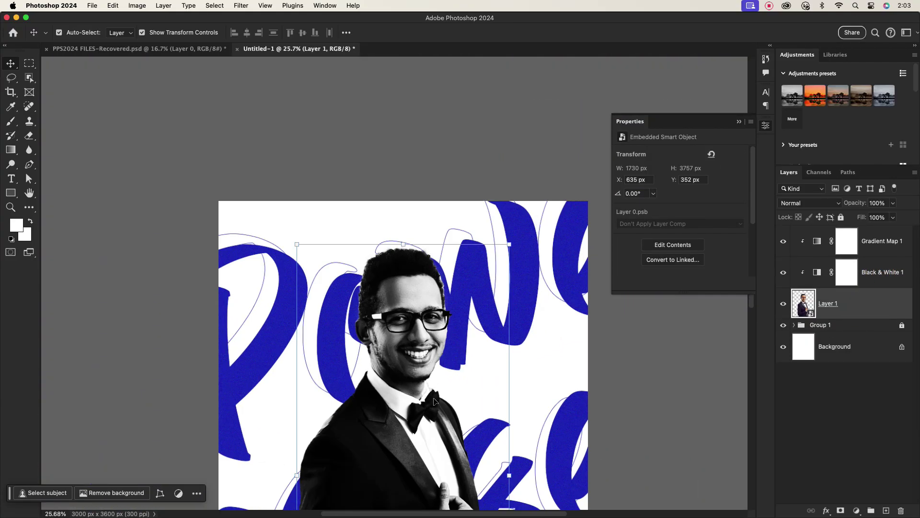
pyautogui.moveTo(434, 400); pyautogui.dragTo(438, 363)
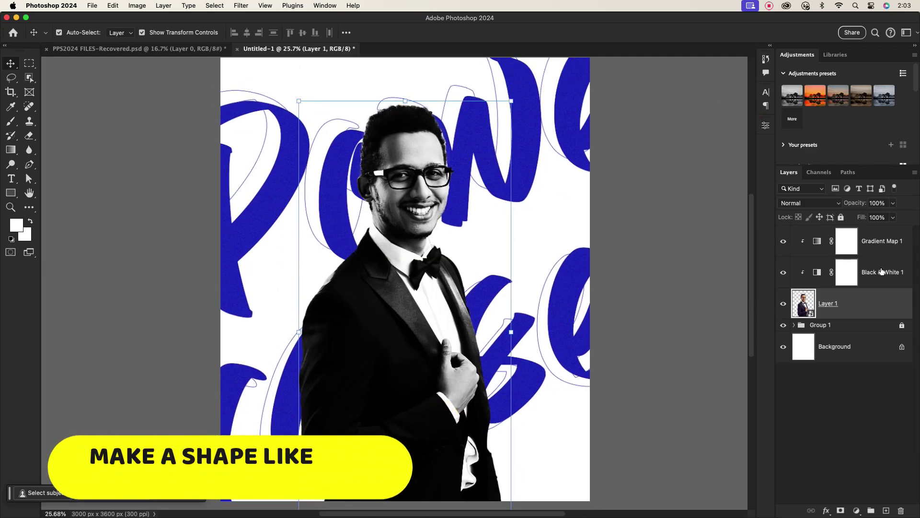
pyautogui.click(11, 192)
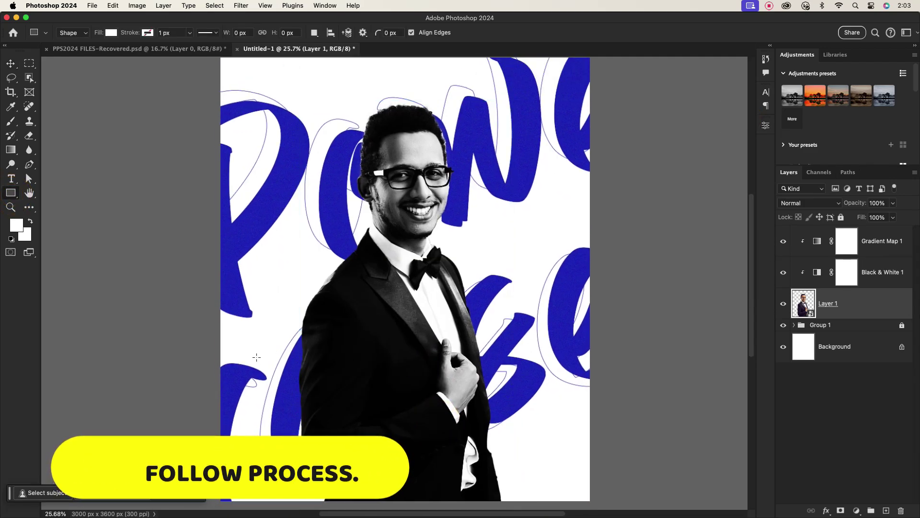
pyautogui.moveTo(258, 357)
pyautogui.mouseDown()
pyautogui.moveTo(503, 432)
pyautogui.moveTo(508, 465)
pyautogui.mouseUp()
pyautogui.moveTo(850, 312); pyautogui.dragTo(837, 230)
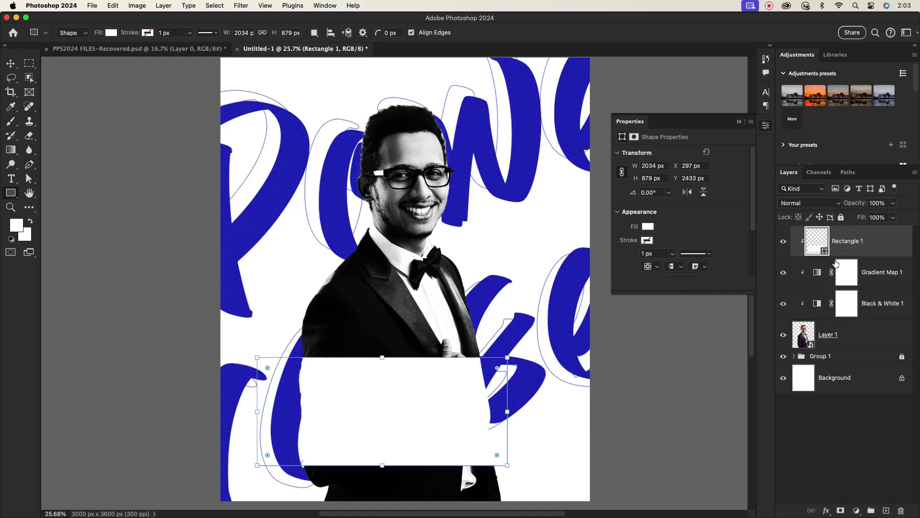
pyautogui.keyDown('alt'); pyautogui.click(853, 256); pyautogui.keyUp('alt')
# Enlarge the white rectangle to about 2151 × 930 px and position it horizontally near the flyer's center, just below the man's chest
pyautogui.click(10, 63)
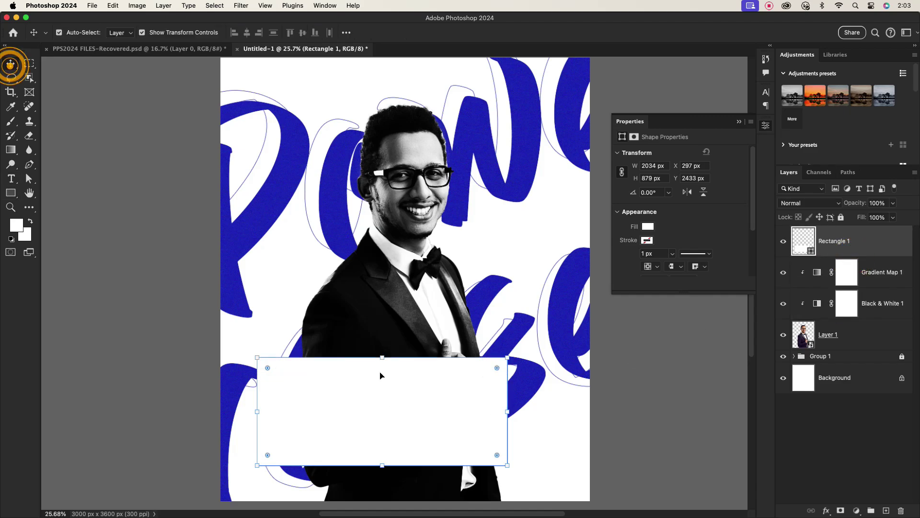
pyautogui.moveTo(380, 372); pyautogui.dragTo(398, 366)
pyautogui.scroll(-5, 410, 297)
pyautogui.scroll(5, 408, 299)
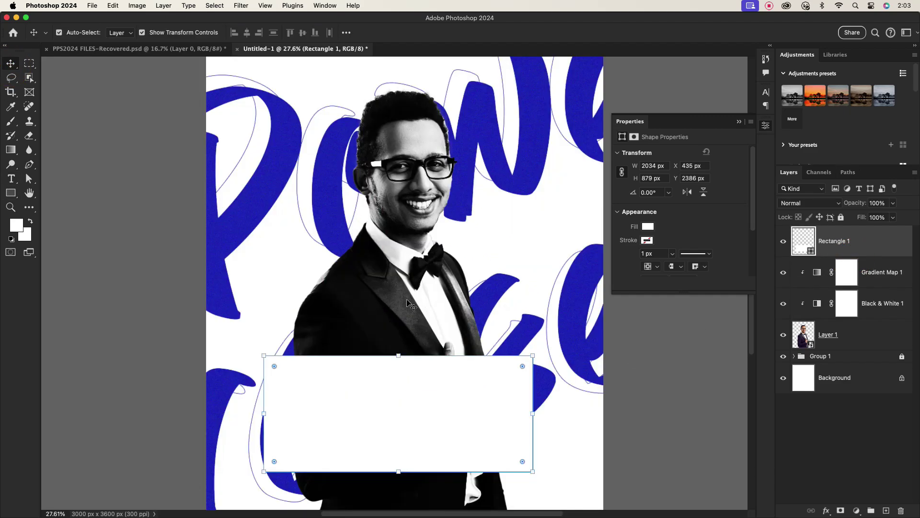
pyautogui.moveTo(410, 412); pyautogui.dragTo(411, 399)
pyautogui.moveTo(399, 342); pyautogui.dragTo(400, 337)
pyautogui.moveTo(425, 398); pyautogui.dragTo(432, 411)
# Give the rectangle a reversed linear Gradient Overlay from blue to purple (9c00ff) at 0° and 100% opacity
pyautogui.click(887, 239)
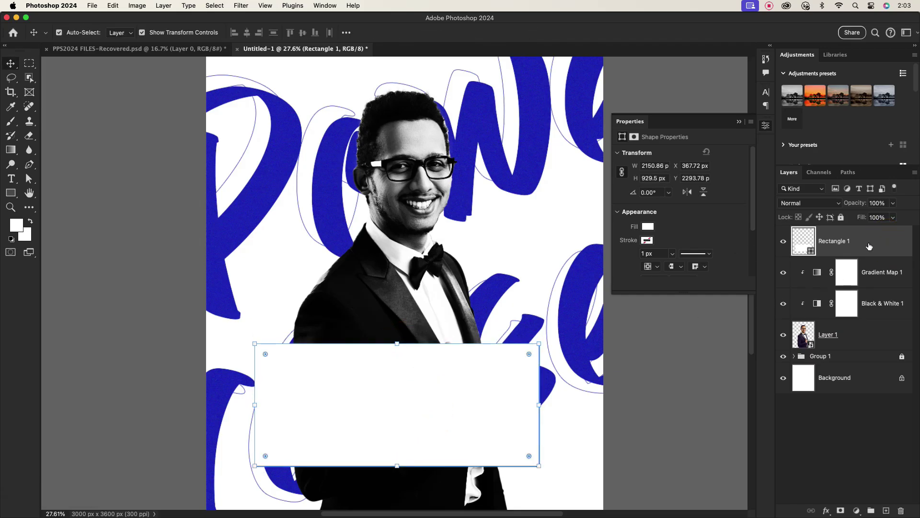
pyautogui.doubleClick(869, 246)
pyautogui.click(599, 377)
pyautogui.moveTo(686, 214); pyautogui.dragTo(757, 220)
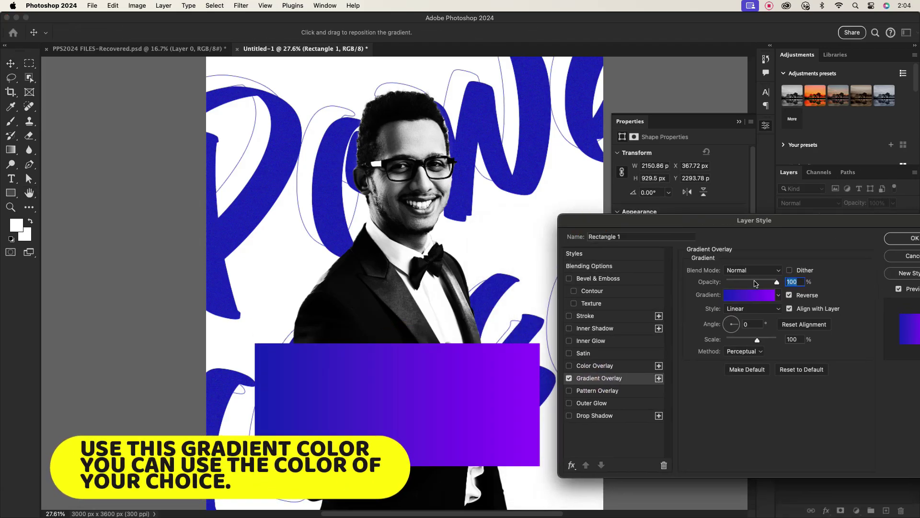
pyautogui.click(751, 295)
pyautogui.doubleClick(511, 337)
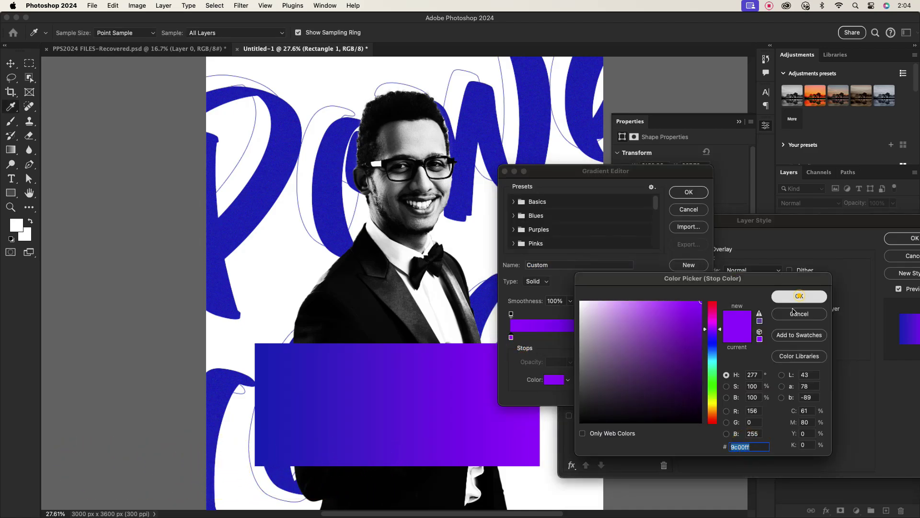
pyautogui.click(799, 296)
pyautogui.doubleClick(700, 338)
pyautogui.click(799, 297)
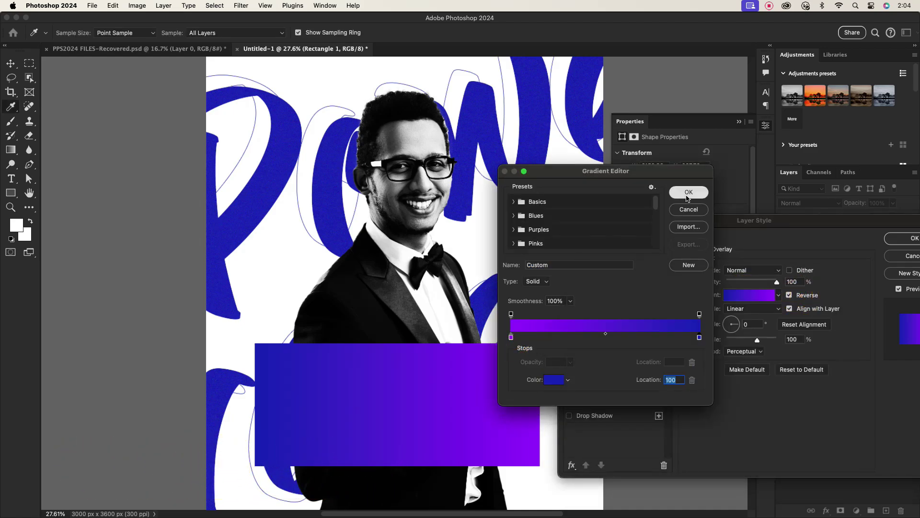
pyautogui.click(689, 192)
pyautogui.click(913, 238)
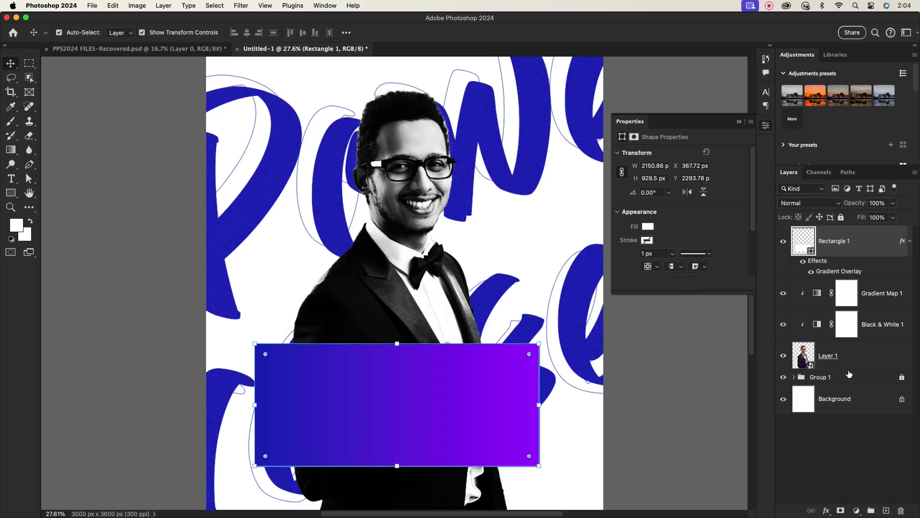
# Group the man's portrait layer with its Black & White and Gradient Map adjustments, and name the group MOG
pyautogui.keyDown('shift'); pyautogui.click(849, 370); pyautogui.keyUp('shift')
pyautogui.click(871, 293)
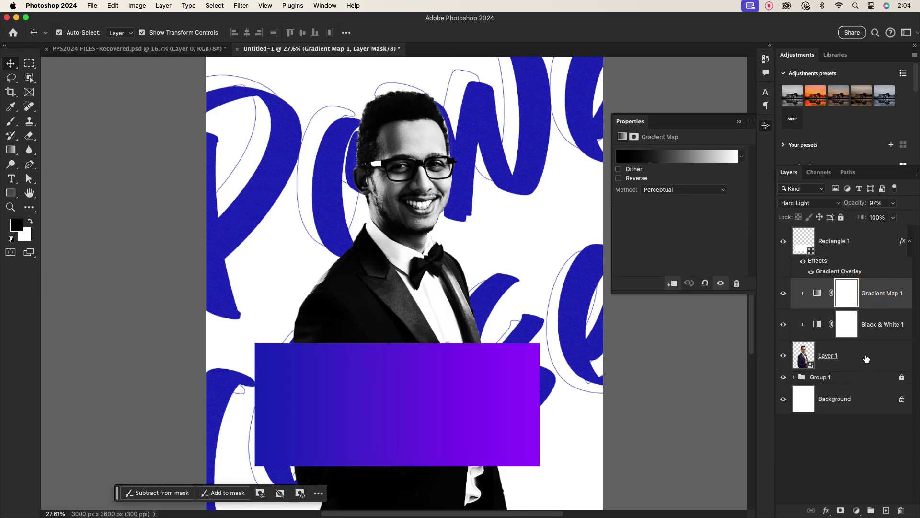
pyautogui.keyDown('shift'); pyautogui.click(867, 358); pyautogui.keyUp('shift')
pyautogui.press('super+g')
pyautogui.doubleClick(821, 283)
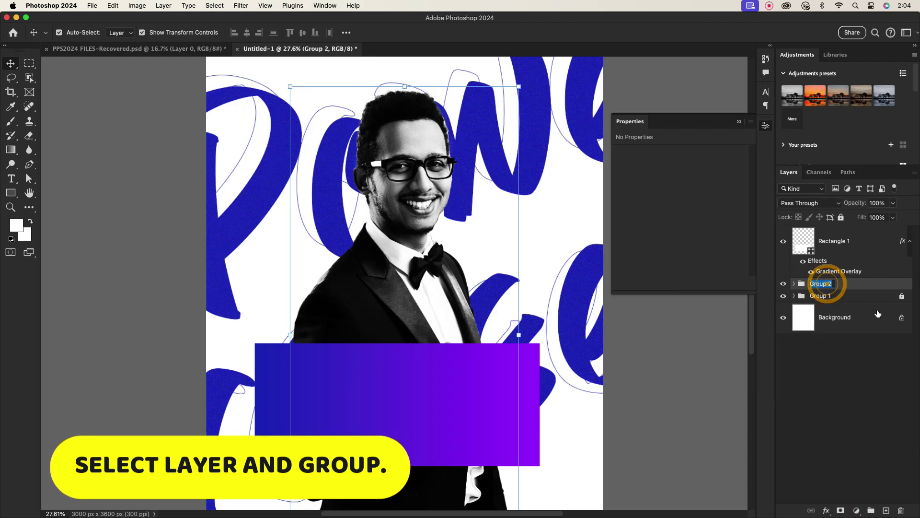
pyautogui.write('MOG')
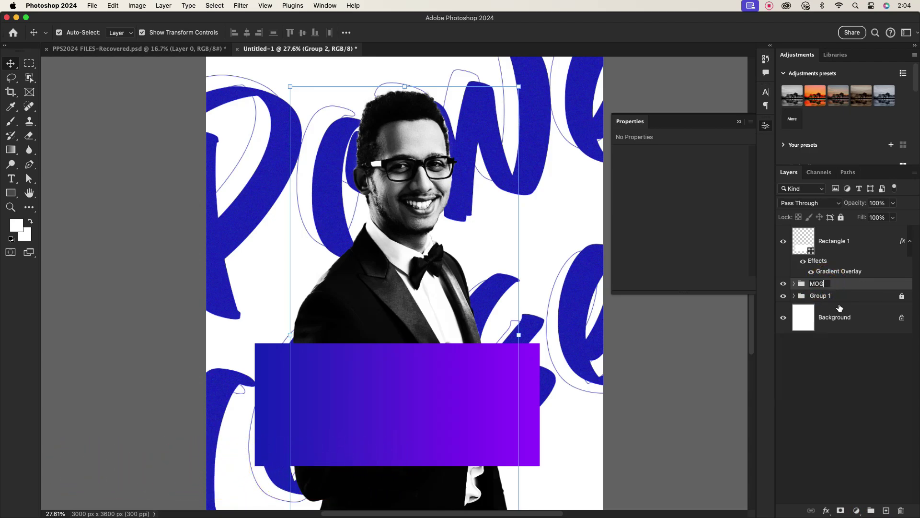
# Rename the lettering group Group 1 as Design and lock the MOG group
pyautogui.click(824, 296)
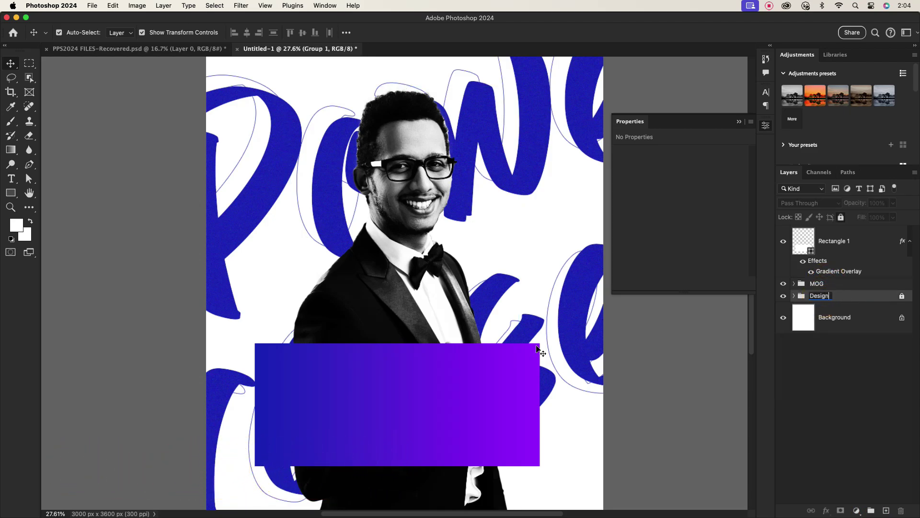
pyautogui.click(832, 284)
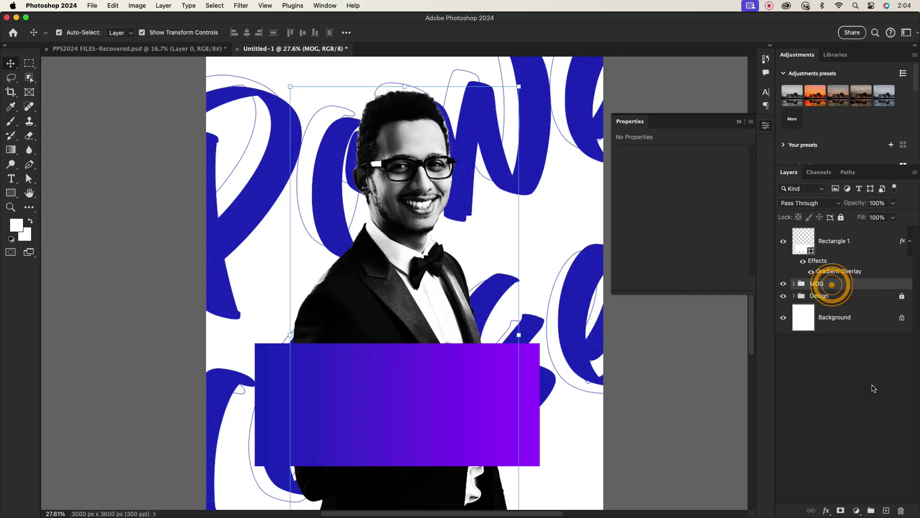
pyautogui.click(841, 218)
# Unlock the Design lettering group and reduce its opacity to about 88%
pyautogui.press('super+0')
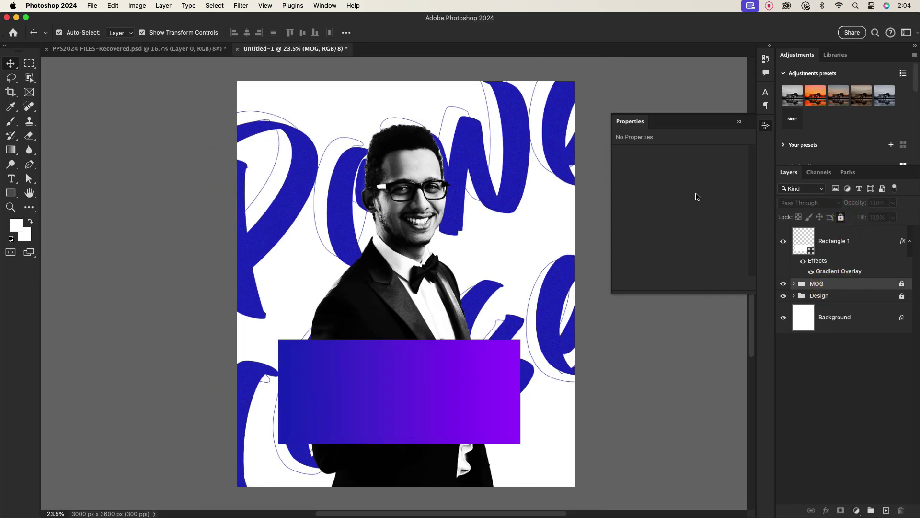
pyautogui.click(739, 122)
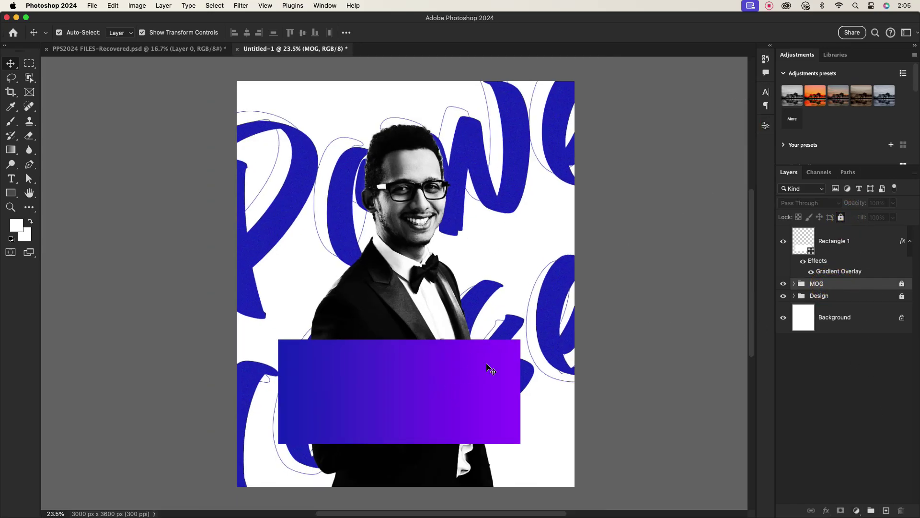
pyautogui.click(902, 296)
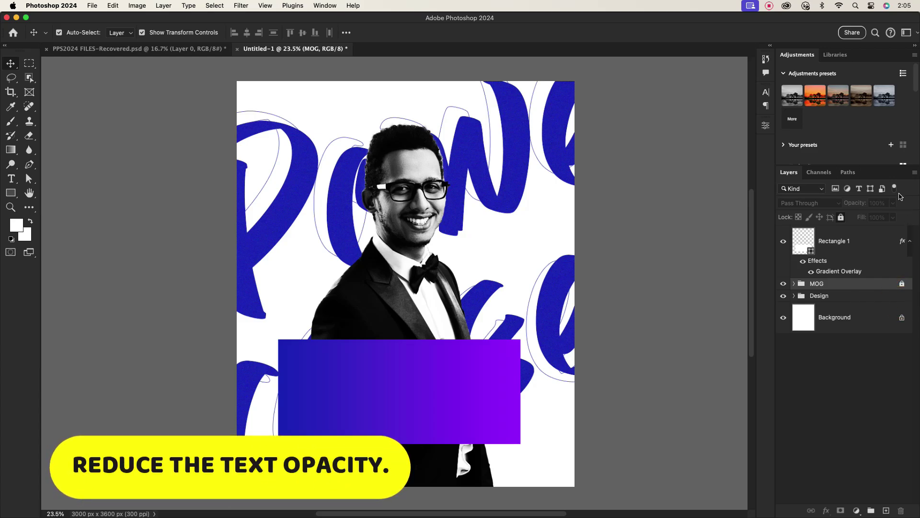
pyautogui.click(837, 300)
pyautogui.click(892, 203)
pyautogui.moveTo(894, 215)
pyautogui.mouseDown()
pyautogui.moveTo(880, 217)
pyautogui.moveTo(888, 220)
pyautogui.mouseUp()
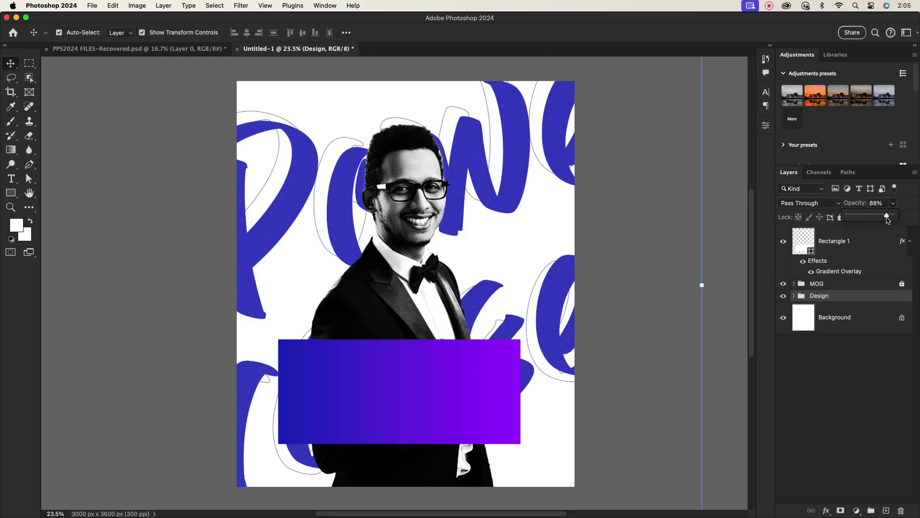
# Add a Solid Color fill layer in pale lavender white (fdf9ff) inside the Design group, above Power copy
pyautogui.click(849, 320)
pyautogui.click(795, 296)
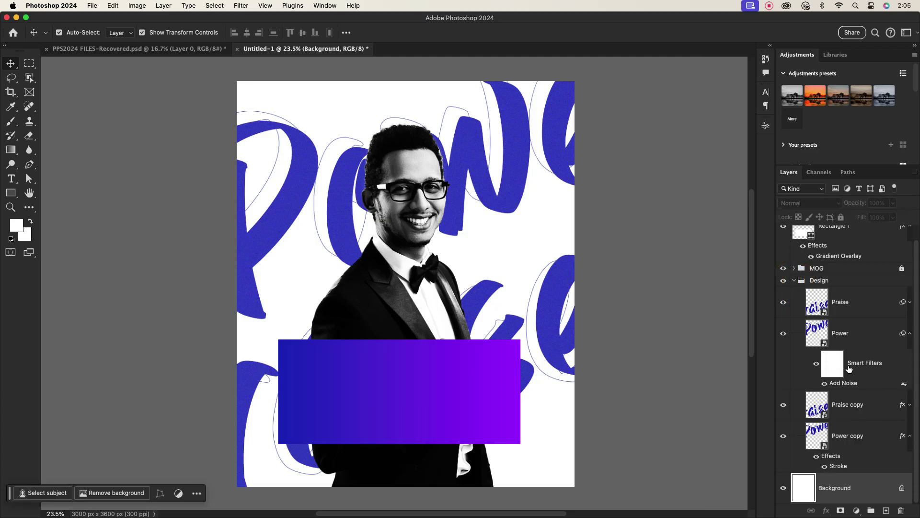
pyautogui.click(851, 439)
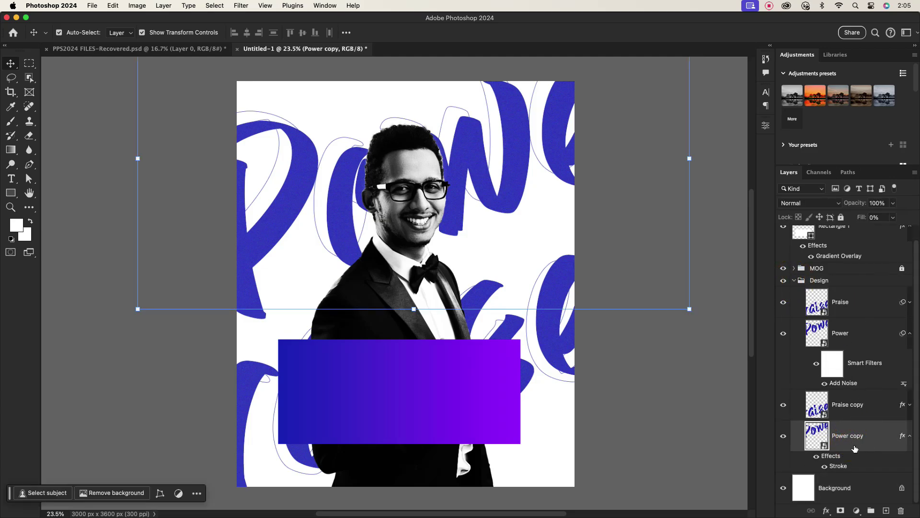
pyautogui.click(856, 510)
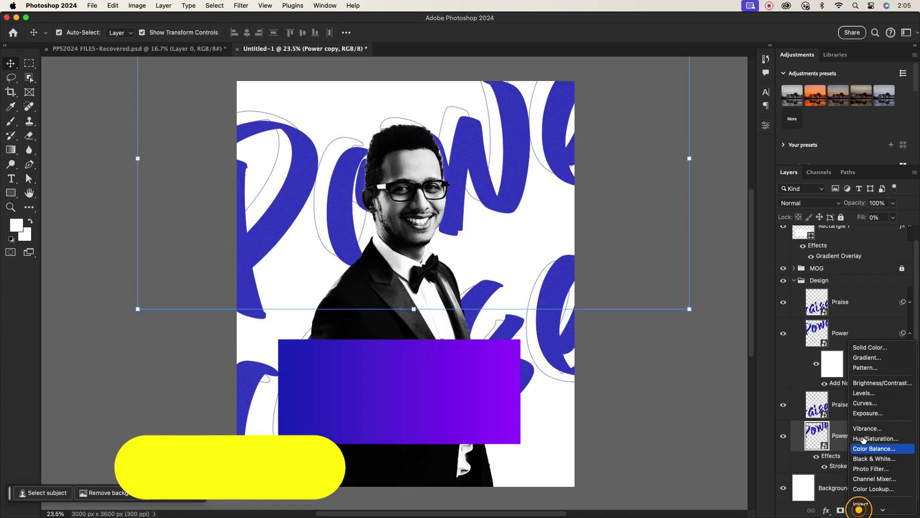
pyautogui.click(863, 349)
pyautogui.click(578, 309)
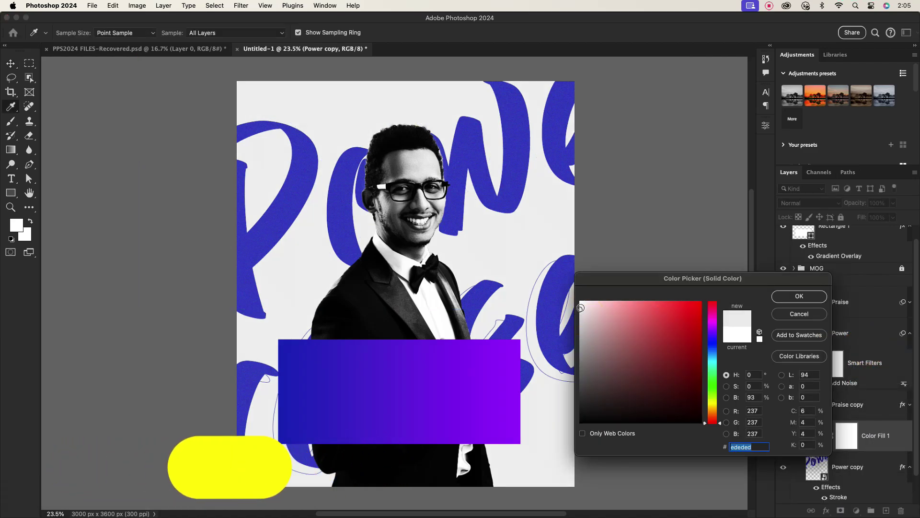
pyautogui.click(514, 375)
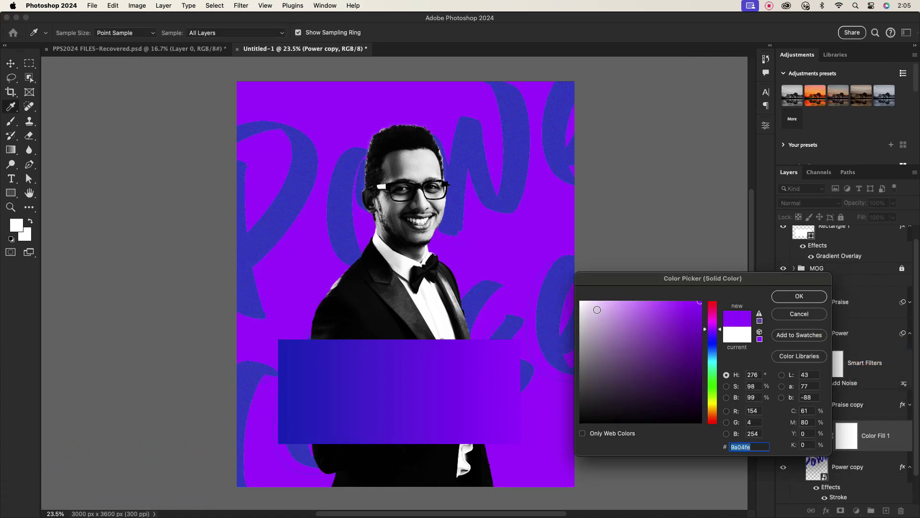
pyautogui.click(589, 303)
pyautogui.moveTo(581, 293); pyautogui.dragTo(583, 295)
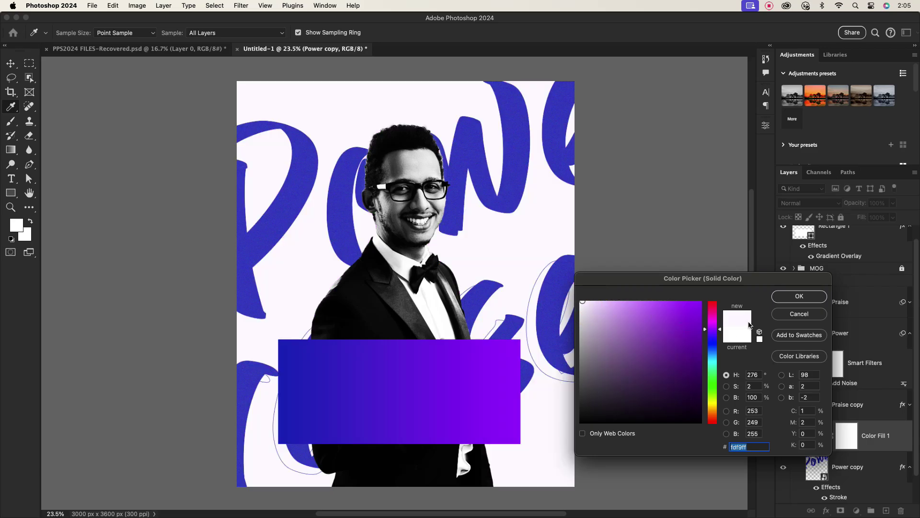
pyautogui.click(791, 296)
# Move the color fill layer beneath Power copy, keeping it in the Design group, then collapse and lock the group
pyautogui.moveTo(888, 433); pyautogui.dragTo(883, 448)
pyautogui.scroll(-2, 863, 432)
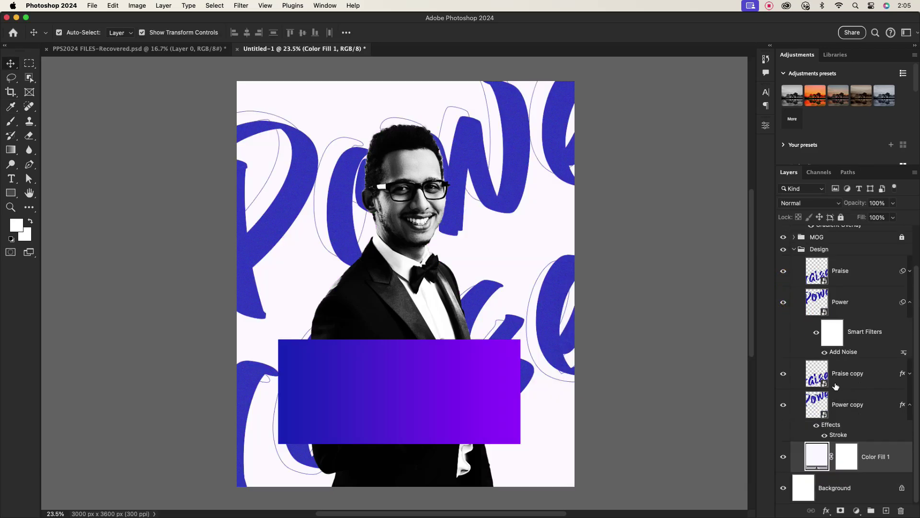
pyautogui.scroll(3, 853, 383)
pyautogui.click(794, 295)
pyautogui.click(841, 217)
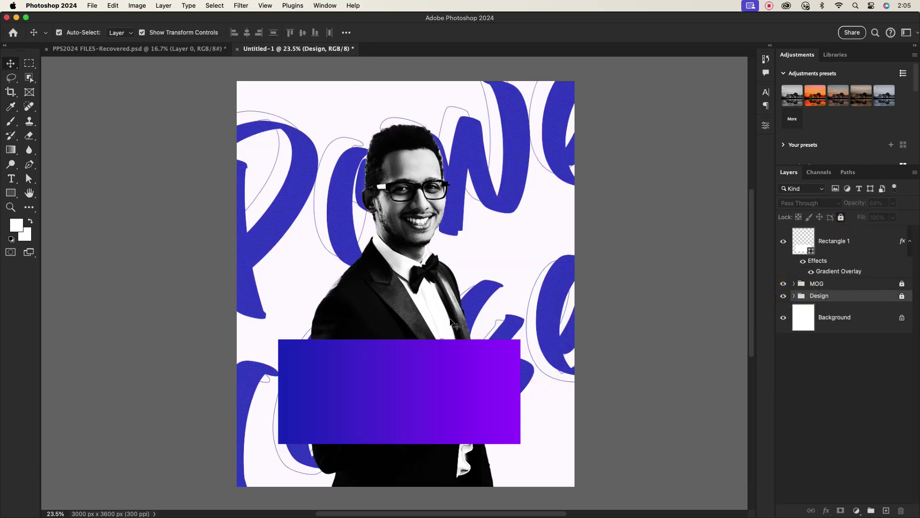
# Unlock the MOG group and lower its Gradient Map adjustment layer's opacity to 49%
pyautogui.scroll(2, 437, 229)
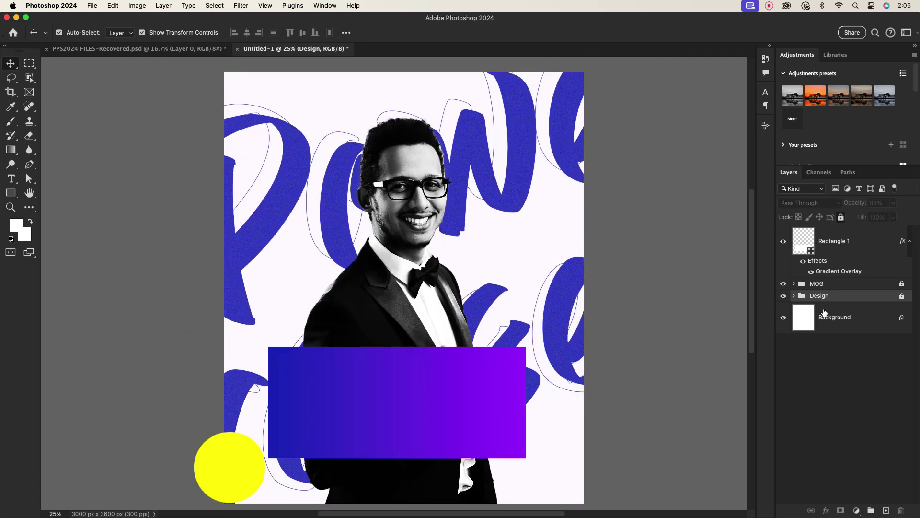
pyautogui.click(793, 283)
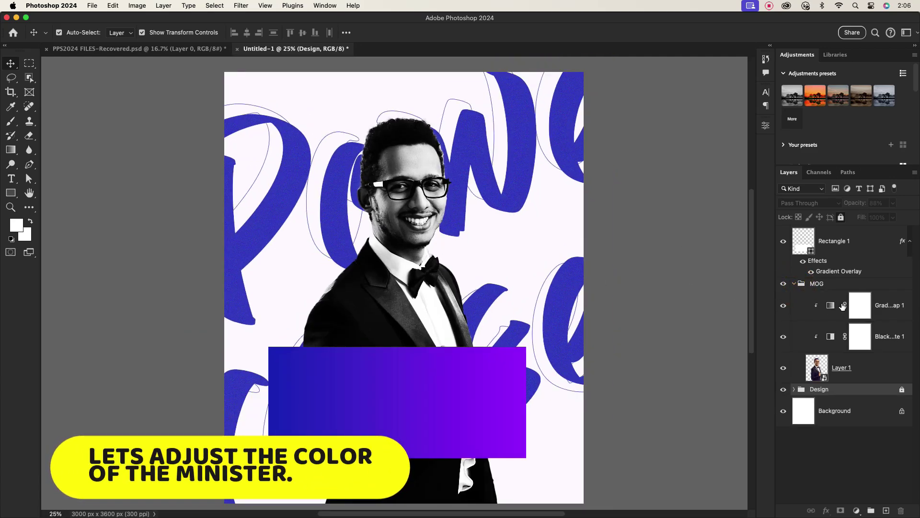
pyautogui.click(860, 305)
pyautogui.click(894, 203)
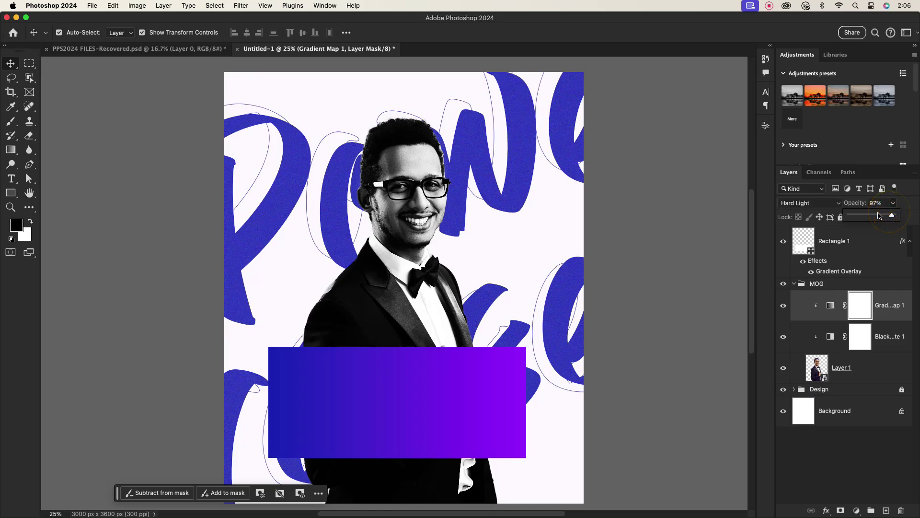
pyautogui.click(880, 216)
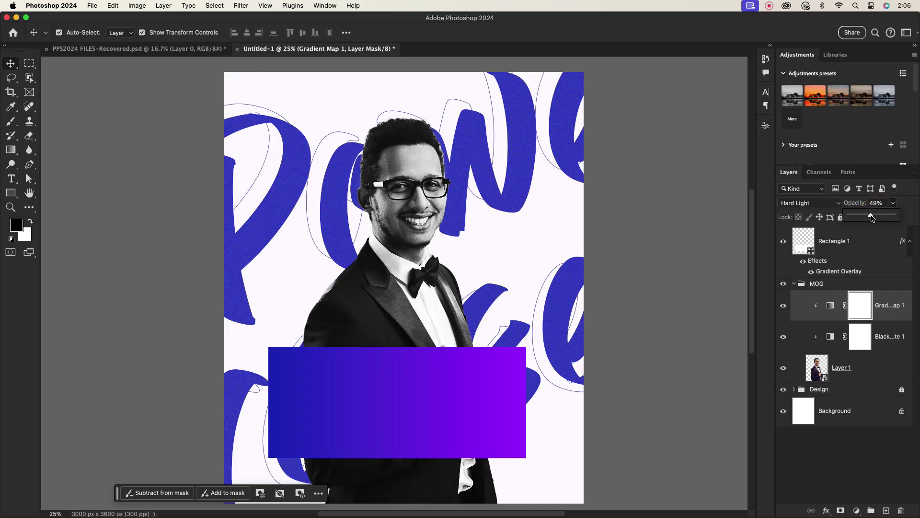
# Set Reds to -39 in the portrait's Black & White adjustment and lock the MOG group again
pyautogui.click(886, 343)
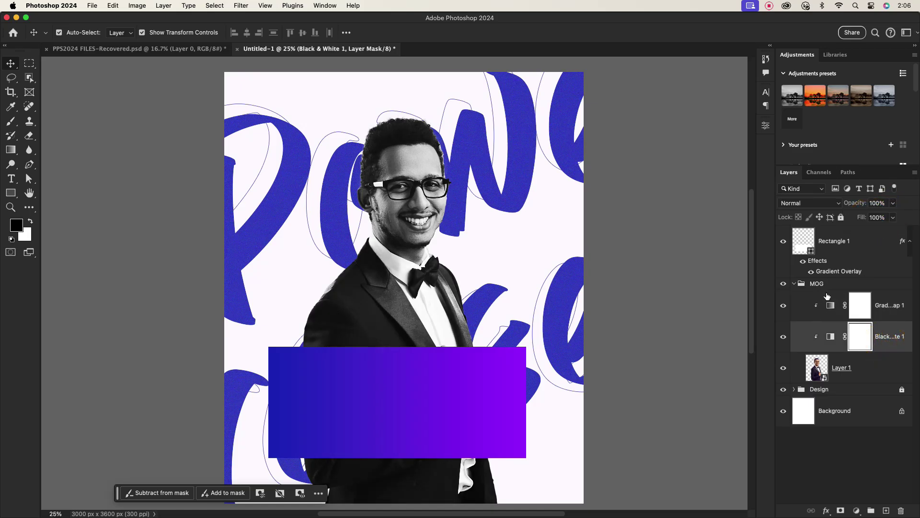
pyautogui.doubleClick(831, 337)
pyautogui.moveTo(665, 196); pyautogui.dragTo(660, 197)
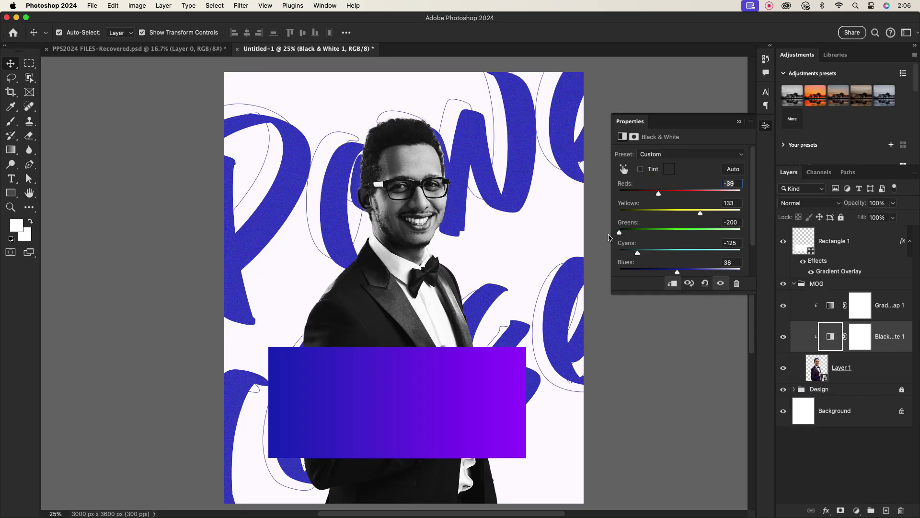
pyautogui.click(739, 122)
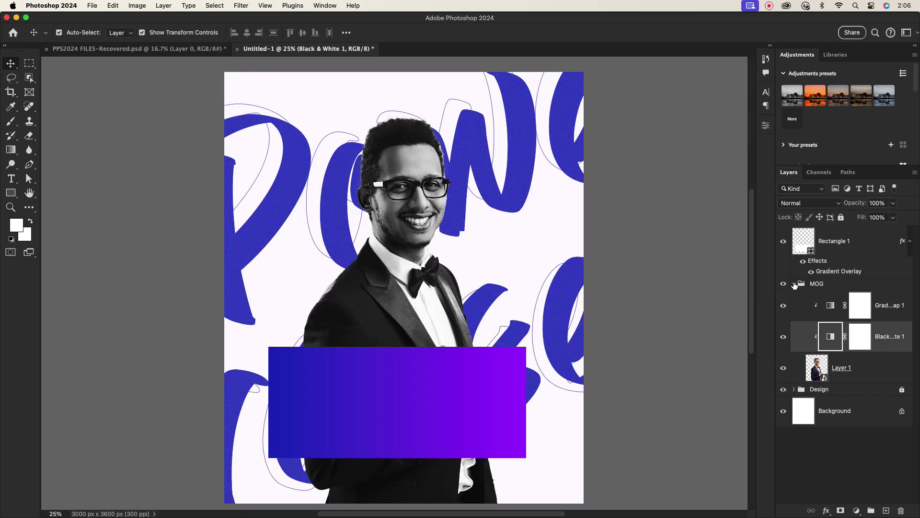
pyautogui.click(794, 284)
pyautogui.click(841, 218)
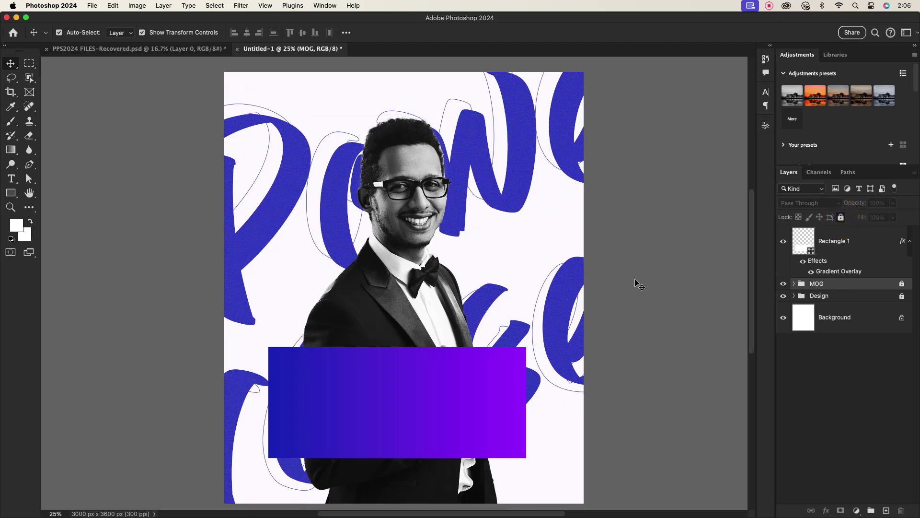
# Convert the gradient rectangle layer, Rectangle 1, to a smart object
pyautogui.scroll(1, 527, 350)
pyautogui.scroll(-1, 527, 351)
pyautogui.click(831, 241)
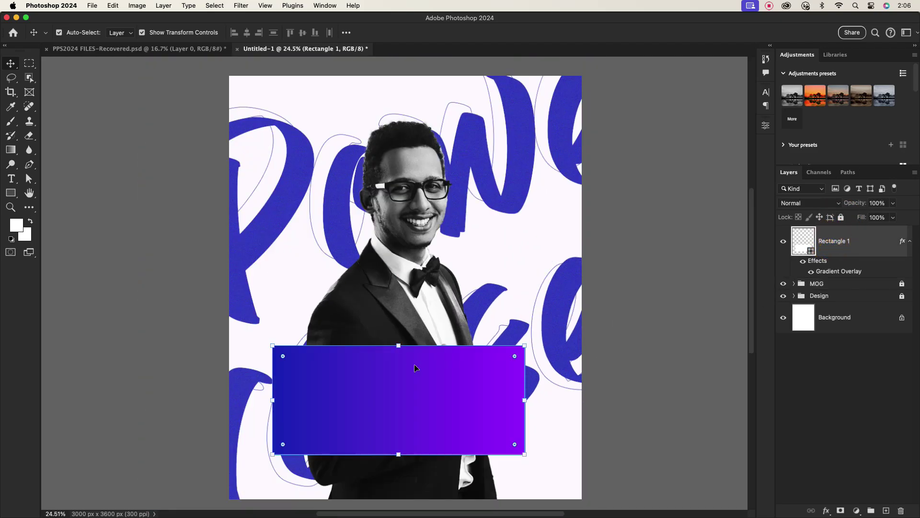
pyautogui.click(404, 295)
pyautogui.click(367, 407)
pyautogui.rightClick(873, 245)
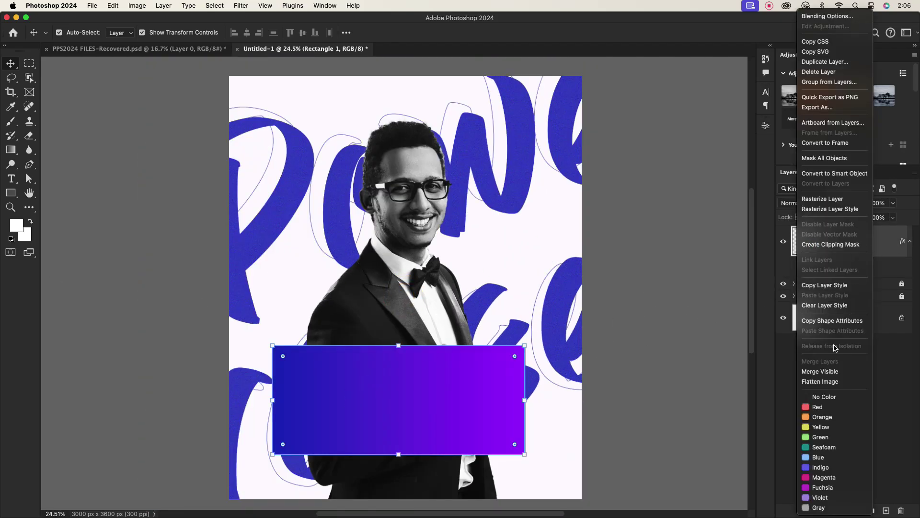
pyautogui.click(835, 177)
# Copy the worshipper photo from PPS2024 FILES-Recovered.psd into the flyer and clip it to the gradient rectangle
pyautogui.click(170, 49)
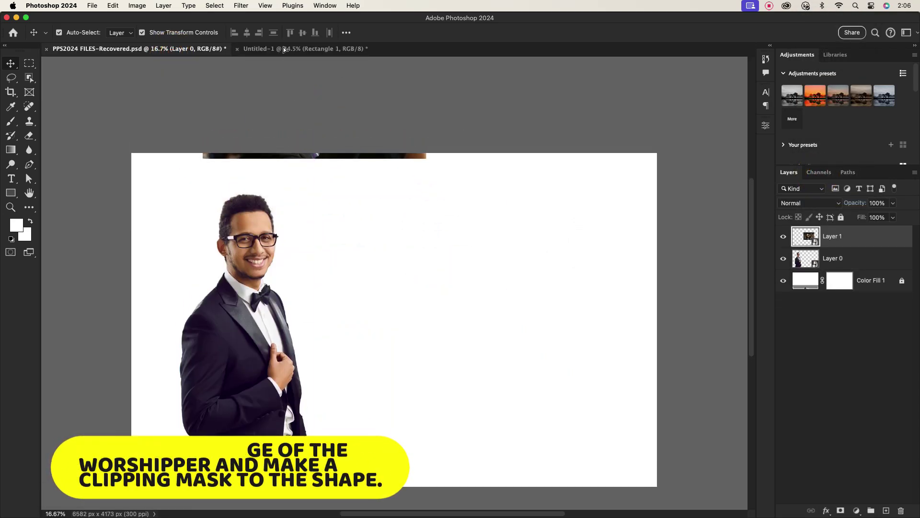
pyautogui.moveTo(284, 49); pyautogui.dragTo(431, 352)
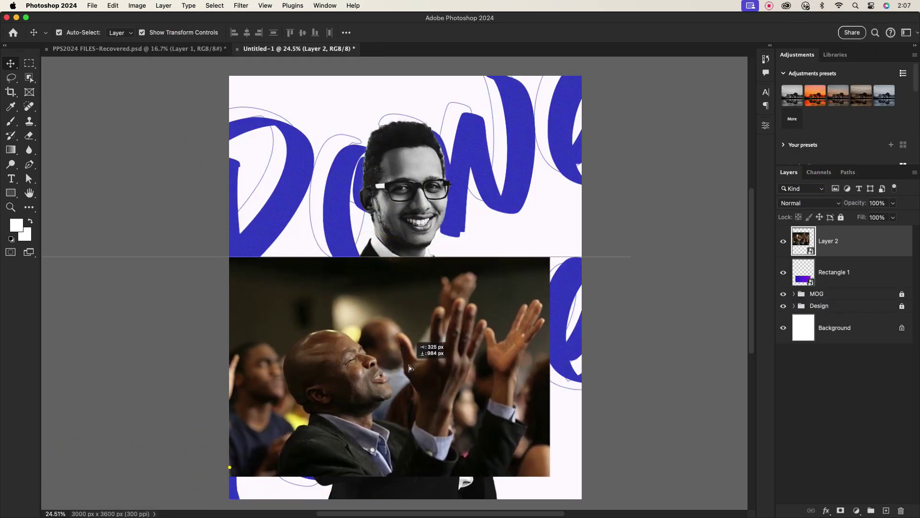
pyautogui.keyDown('alt'); pyautogui.click(843, 253); pyautogui.keyUp('alt')
# Scale the worshipper photo to about 2305 × 1536 px and center it over the gradient rectangle so it fills it completely
pyautogui.moveTo(547, 373); pyautogui.dragTo(523, 382)
pyautogui.moveTo(459, 385); pyautogui.dragTo(452, 398)
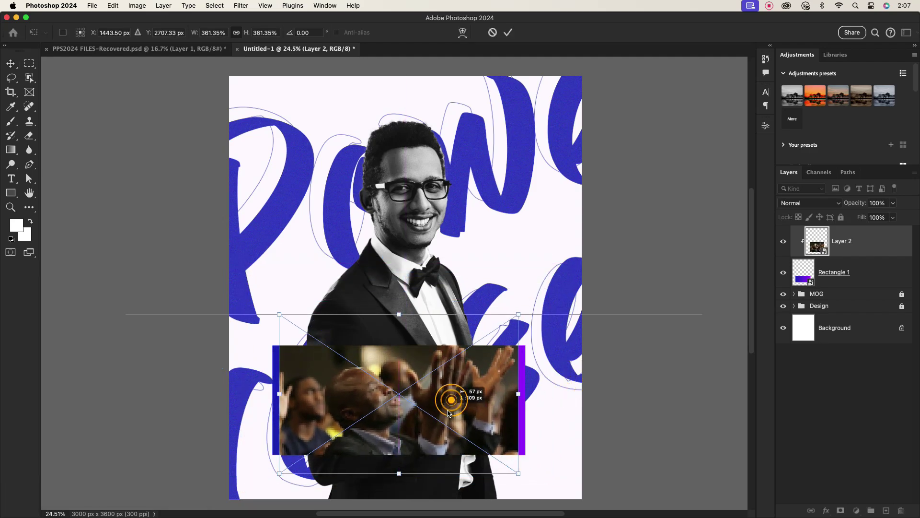
pyautogui.moveTo(518, 396); pyautogui.dragTo(534, 399)
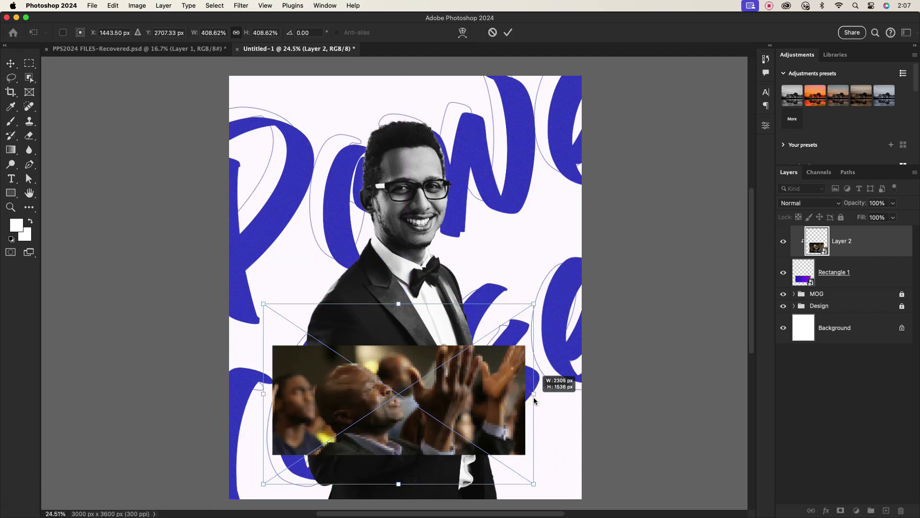
pyautogui.click(508, 32)
# Set the worshipper photo layer's blend mode to Soft Light
pyautogui.click(815, 202)
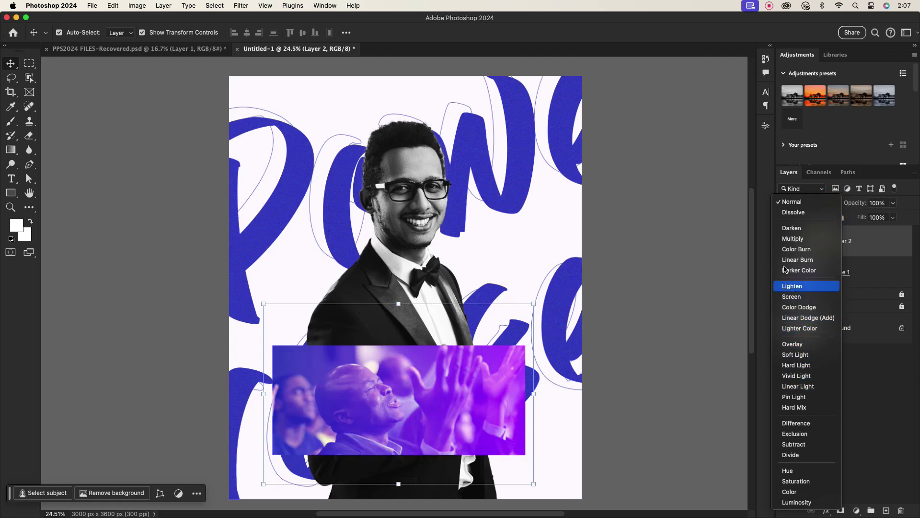
pyautogui.click(795, 354)
pyautogui.click(792, 350)
# Add a layer mask to the worshipper photo and fade its edges and hands with a soft black brush at 11% flow
pyautogui.scroll(3, 487, 398)
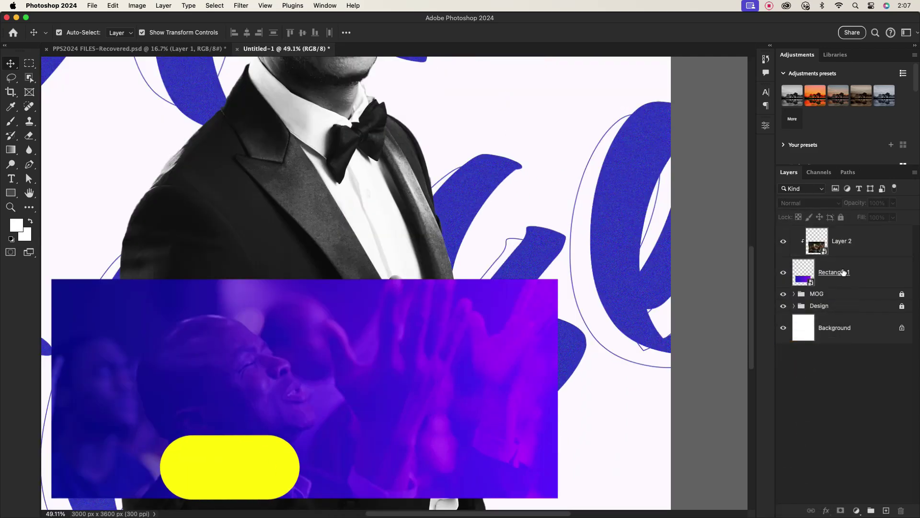
pyautogui.click(859, 240)
pyautogui.click(841, 510)
pyautogui.click(11, 122)
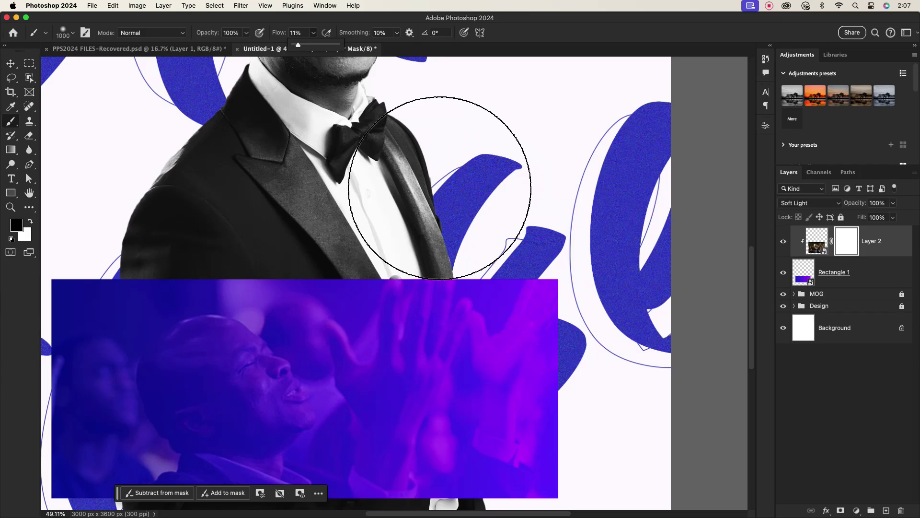
pyautogui.moveTo(569, 412)
pyautogui.mouseDown()
pyautogui.moveTo(455, 392)
pyautogui.moveTo(570, 421)
pyautogui.mouseUp()
pyautogui.scroll(-2, 585, 391)
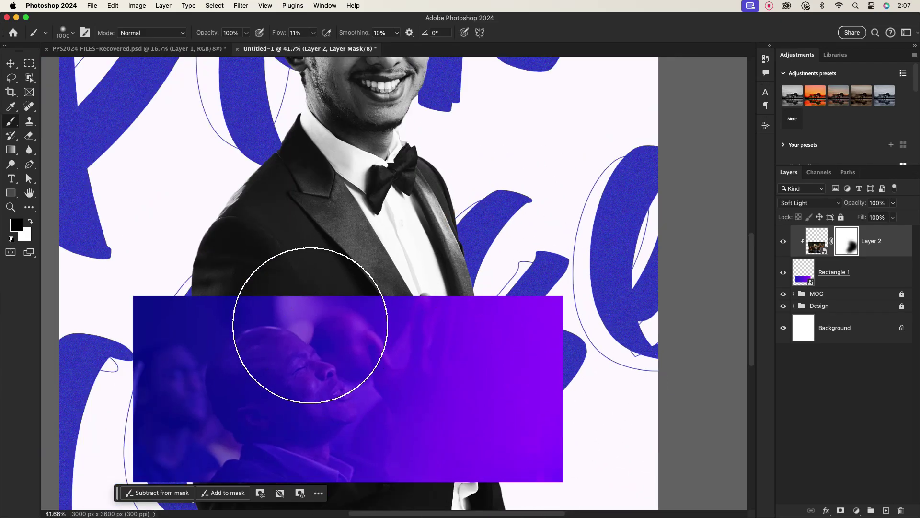
pyautogui.moveTo(310, 325); pyautogui.dragTo(237, 296)
pyautogui.moveTo(156, 382); pyautogui.dragTo(133, 427)
pyautogui.moveTo(319, 431); pyautogui.dragTo(335, 354)
pyautogui.moveTo(384, 401); pyautogui.dragTo(272, 419)
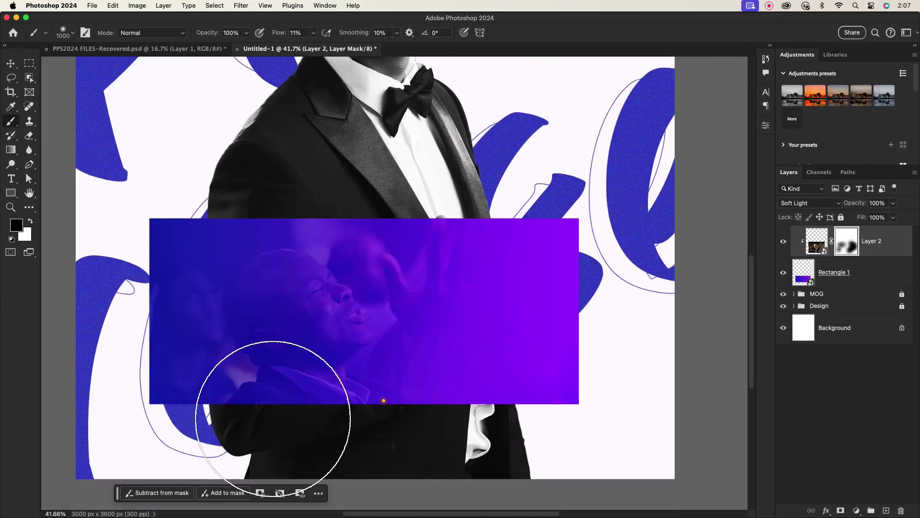
pyautogui.scroll(-2, 509, 370)
pyautogui.press('v')
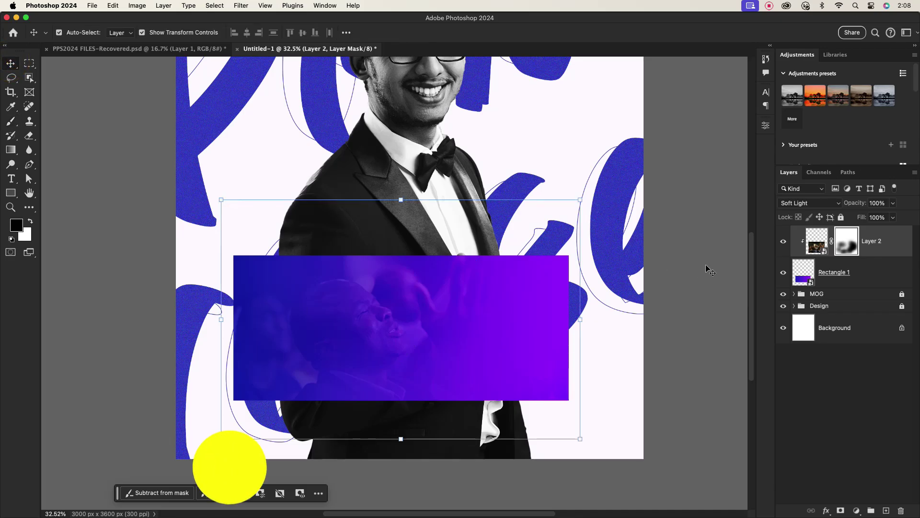
# Add the text "Power" over the man's chest above the gradient panel and color it white
pyautogui.press('t')
pyautogui.click(338, 207)
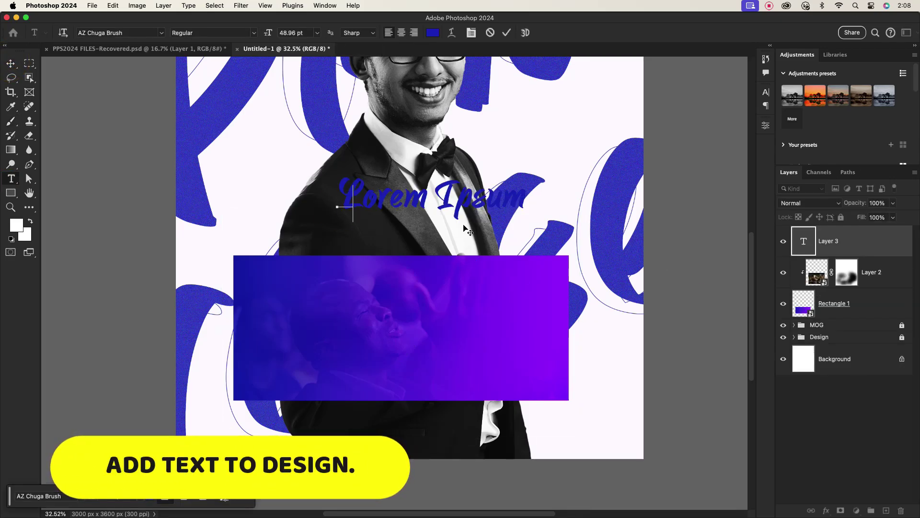
pyautogui.write('Power')
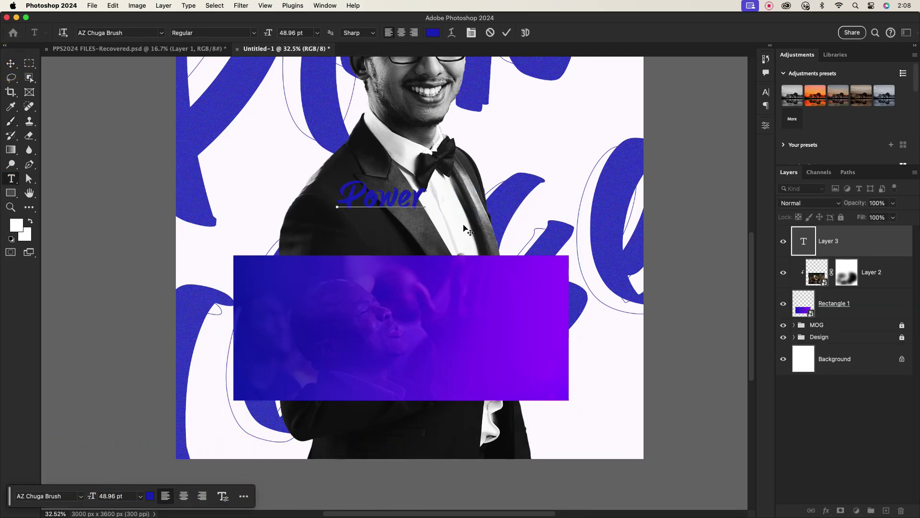
pyautogui.click(508, 32)
pyautogui.click(766, 92)
pyautogui.click(737, 155)
pyautogui.click(580, 301)
pyautogui.click(789, 294)
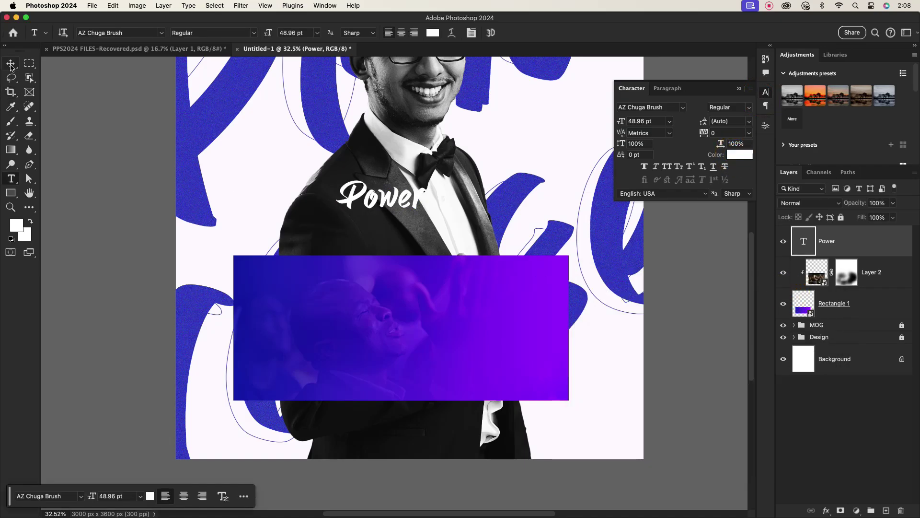
# Move the "Power" text onto the gradient panel and set its font to Monument Extended
pyautogui.click(11, 63)
pyautogui.moveTo(379, 196); pyautogui.dragTo(327, 298)
pyautogui.click(683, 107)
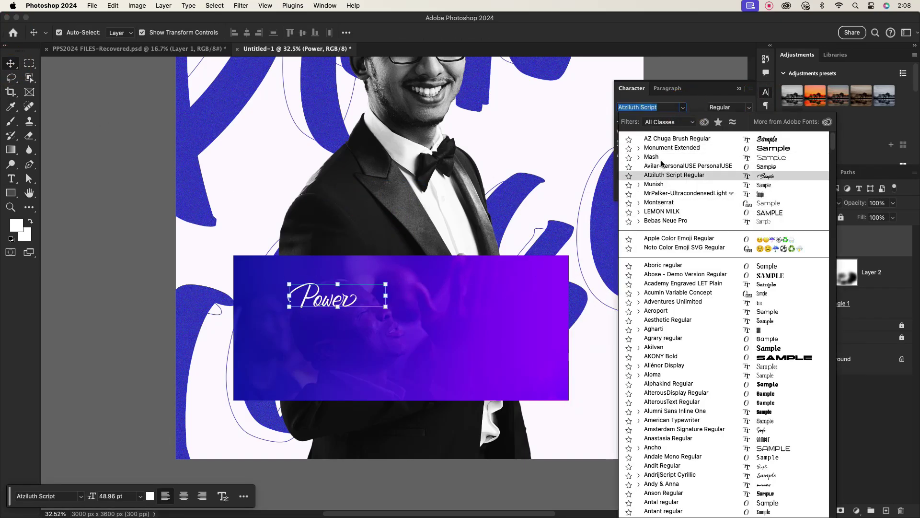
pyautogui.click(671, 148)
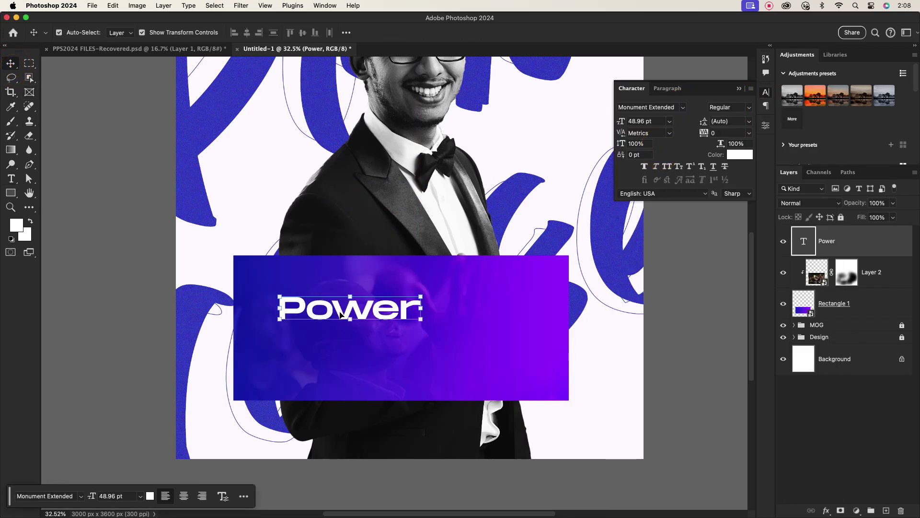
# Duplicate the "Power" text directly below itself and change the copy to read "Praise"
pyautogui.moveTo(340, 314); pyautogui.dragTo(342, 344)
pyautogui.doubleClick(412, 337)
pyautogui.write('p')
pyautogui.write('Praise')
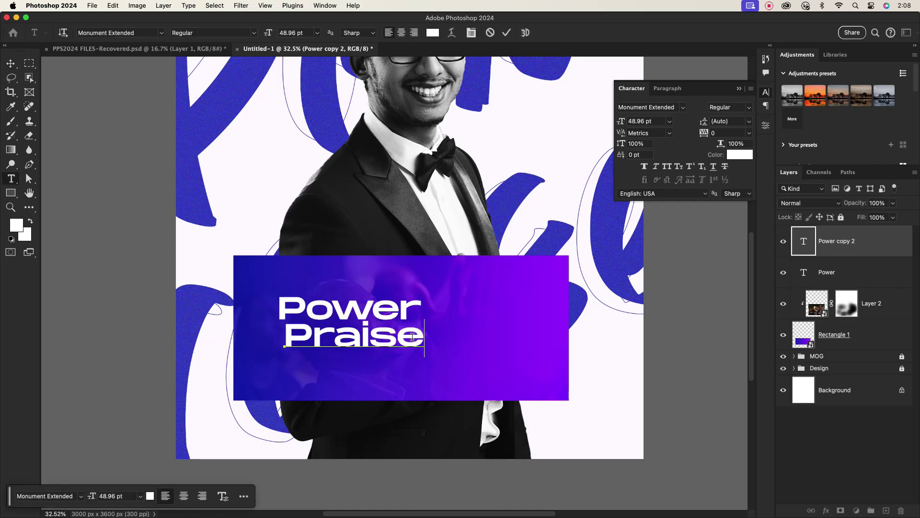
pyautogui.click(507, 32)
# Align "Praise" with "Power" along the left edge and open a small gap between the two words
pyautogui.press('v')
pyautogui.click(380, 335)
pyautogui.click(462, 269)
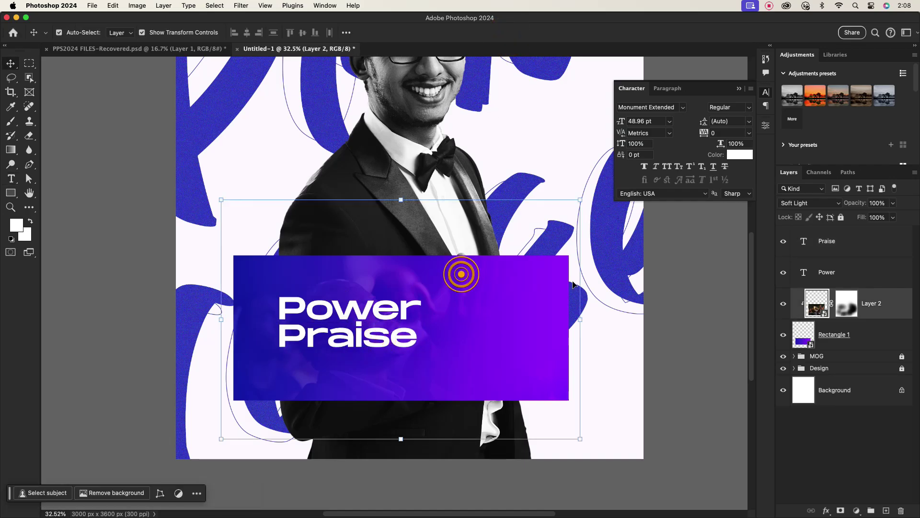
pyautogui.click(341, 313)
pyautogui.moveTo(340, 311)
pyautogui.mouseDown()
pyautogui.moveTo(350, 335)
pyautogui.moveTo(347, 305)
pyautogui.mouseUp()
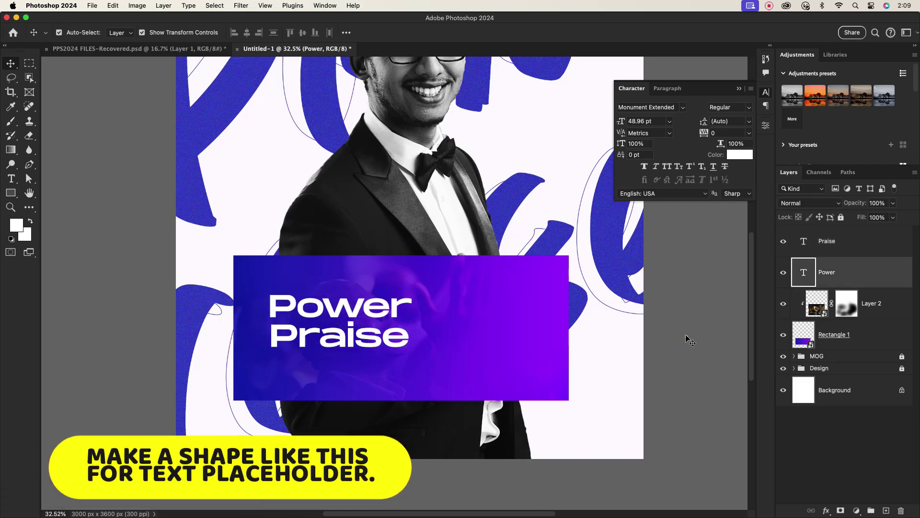
# Draw a white rectangle about 423 × 71 px, place it between "Power" and "Praise", and round its corners
pyautogui.press('u')
pyautogui.moveTo(307, 319); pyautogui.dragTo(372, 330)
pyautogui.scroll(10, 383, 340)
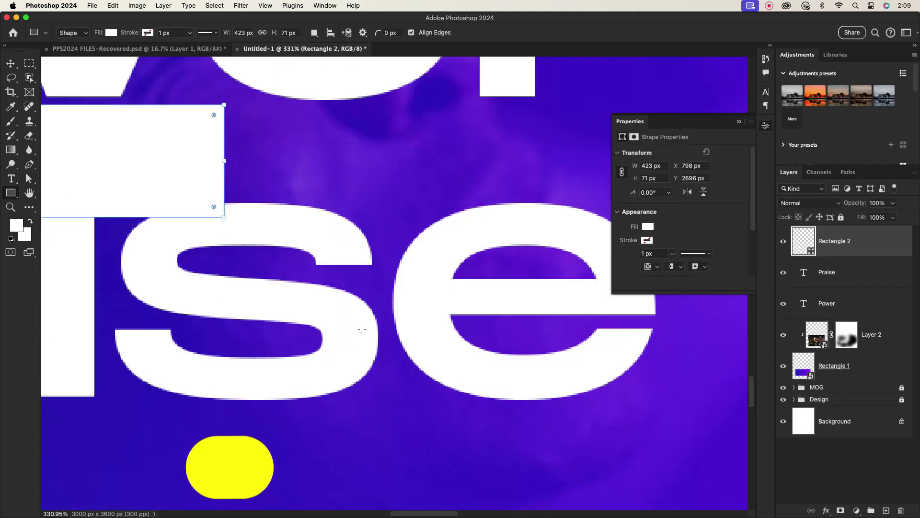
pyautogui.scroll(-10, 362, 329)
pyautogui.press('v')
pyautogui.moveTo(212, 268); pyautogui.dragTo(233, 267)
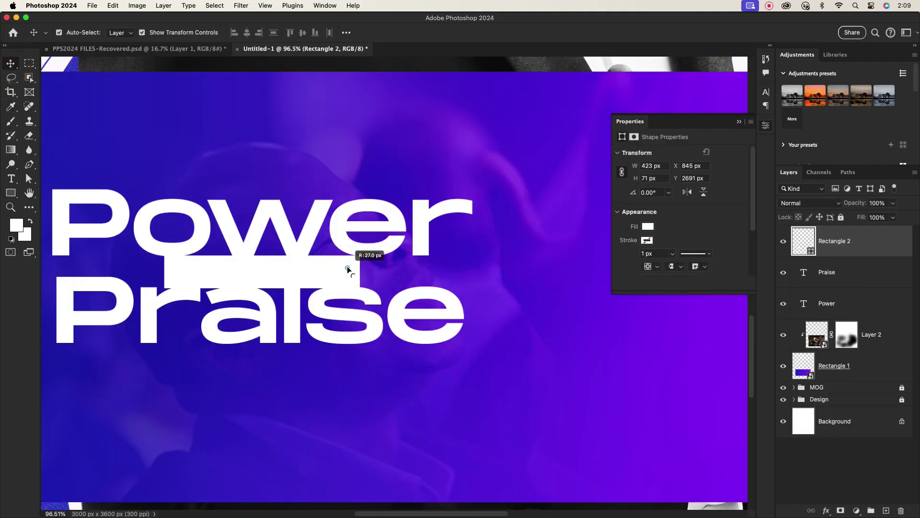
pyautogui.click(450, 392)
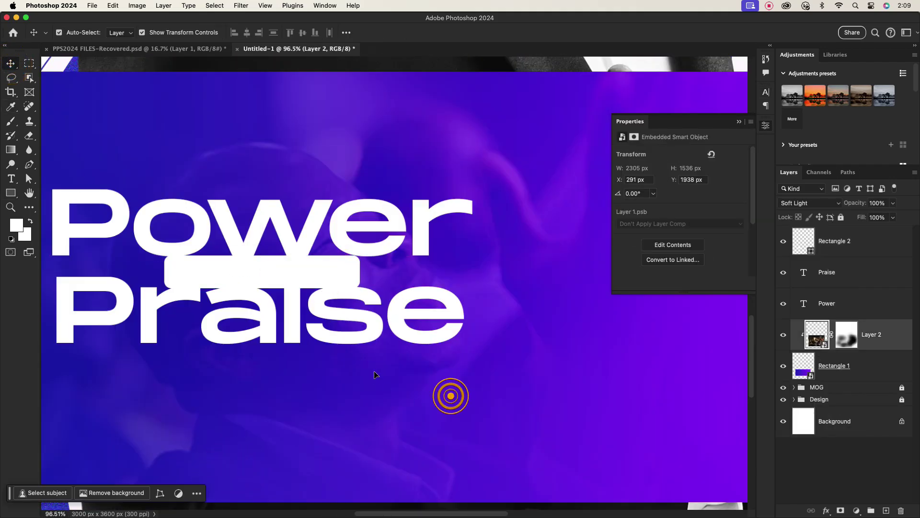
# Fill the small rounded rectangle between the title words with golden yellow #ffc000
pyautogui.scroll(-5, 383, 365)
pyautogui.click(315, 319)
pyautogui.doubleClick(812, 252)
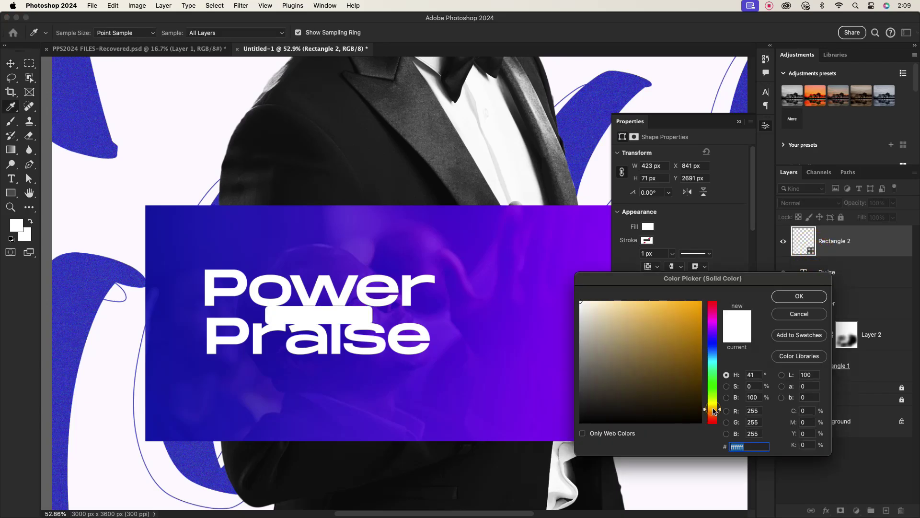
pyautogui.moveTo(695, 319); pyautogui.dragTo(689, 326)
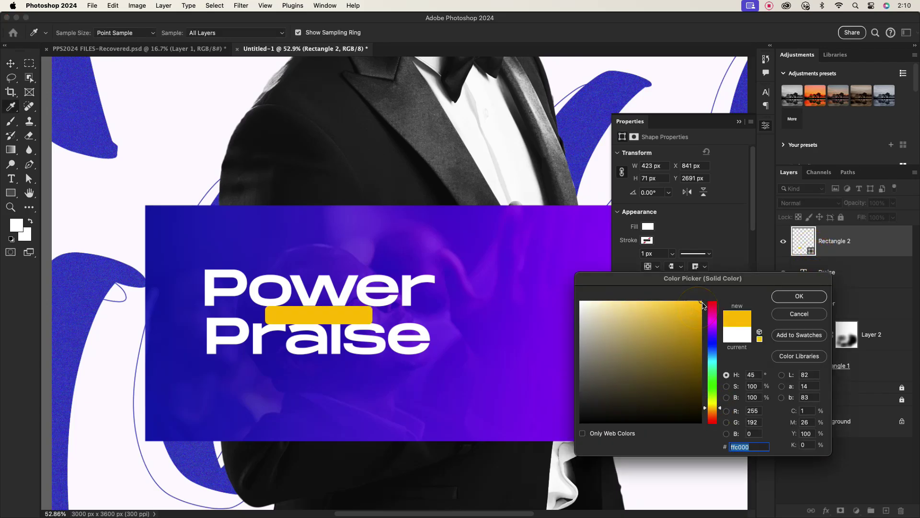
pyautogui.press('Return')
# Add the text "PLUSE" in Monument Extended below "Praise" on the gradient panel
pyautogui.click(526, 382)
pyautogui.scroll(2, 352, 346)
pyautogui.press('t')
pyautogui.click(361, 419)
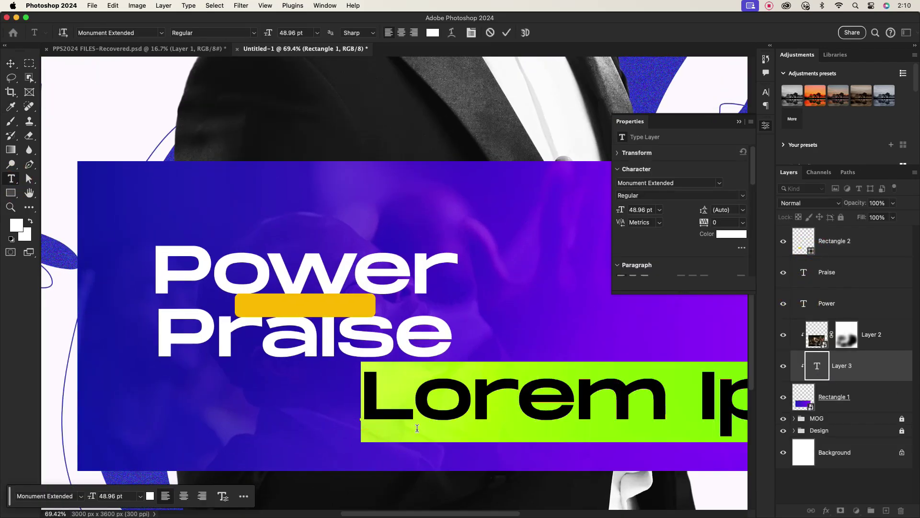
pyautogui.write('PLUDS')
pyautogui.press('BackSpace')
pyautogui.press('BackSpace')
pyautogui.write('SE')
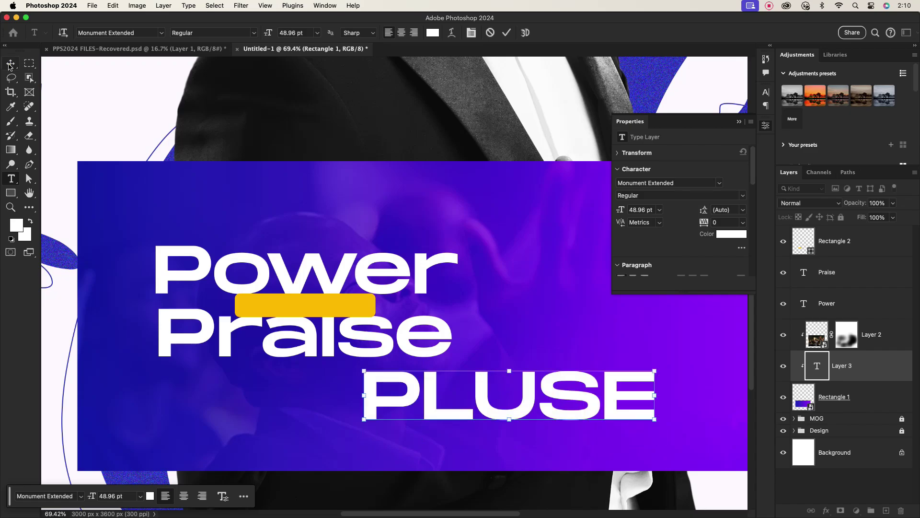
# Scale "PLUSE" down to about 14.2 pt, bring its layer to the top, and place it on the yellow bar
pyautogui.click(9, 66)
pyautogui.moveTo(655, 419); pyautogui.dragTo(326, 302)
pyautogui.moveTo(874, 369); pyautogui.dragTo(863, 230)
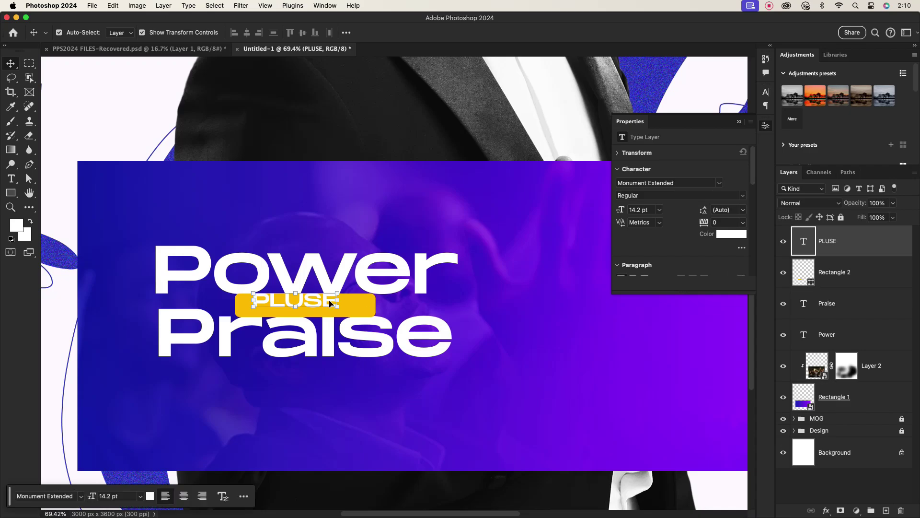
pyautogui.moveTo(330, 303); pyautogui.dragTo(331, 307)
# Set the "PLUSE" text to Bold with 200 tracking and color it with blue sampled from the gradient panel
pyautogui.click(765, 94)
pyautogui.click(749, 133)
pyautogui.click(725, 284)
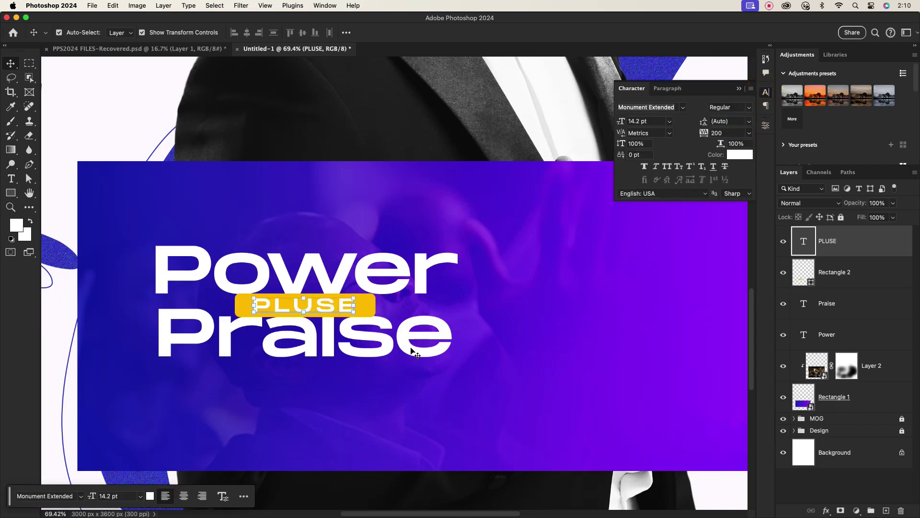
pyautogui.click(739, 155)
pyautogui.click(246, 207)
pyautogui.click(802, 296)
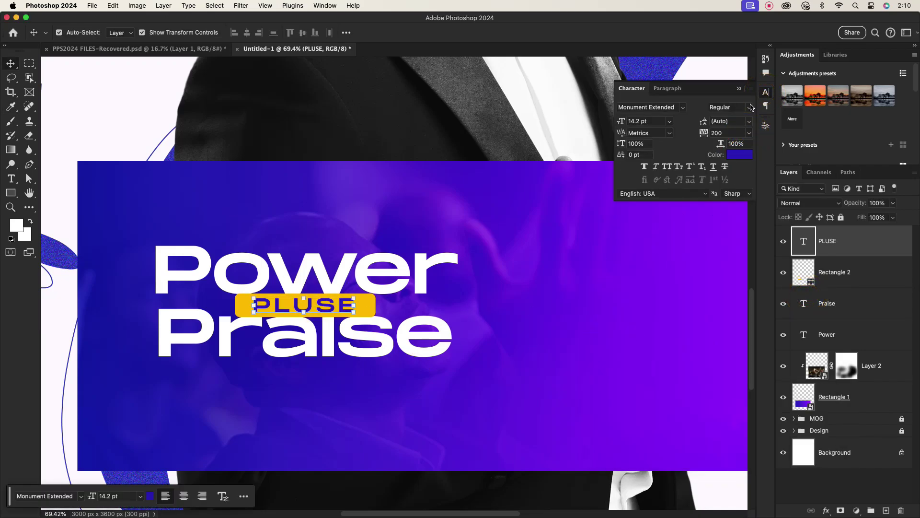
pyautogui.click(559, 300)
# Add the text "Service" on the gradient panel below "Praise"
pyautogui.press('super+0')
pyautogui.scroll(5, 267, 344)
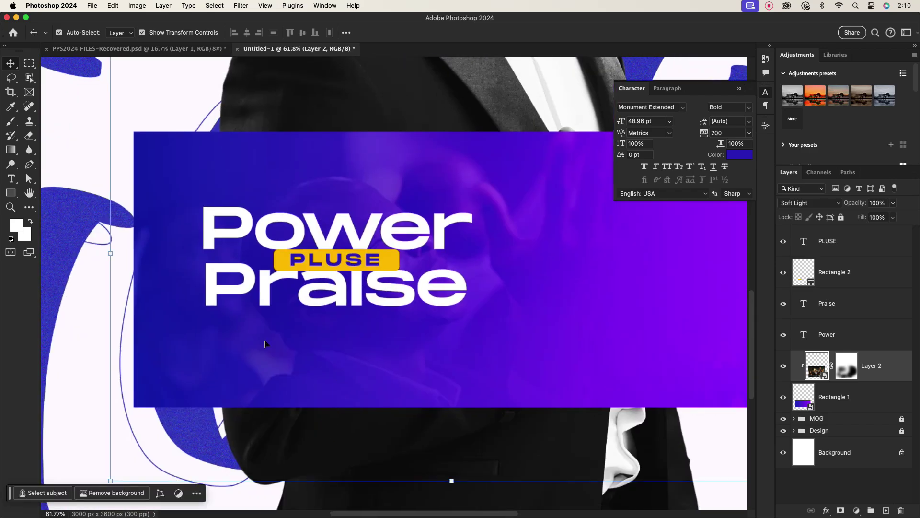
pyautogui.press('t')
pyautogui.click(297, 378)
pyautogui.write('S')
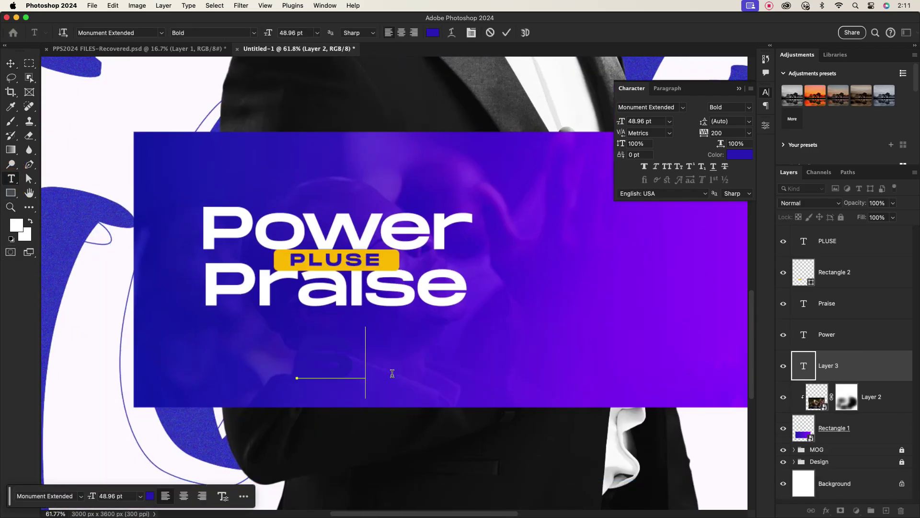
pyautogui.write('ervice')
# Format "Service" in Atziluth Script Regular, colored white, with tracking set to 0
pyautogui.click(10, 63)
pyautogui.click(682, 107)
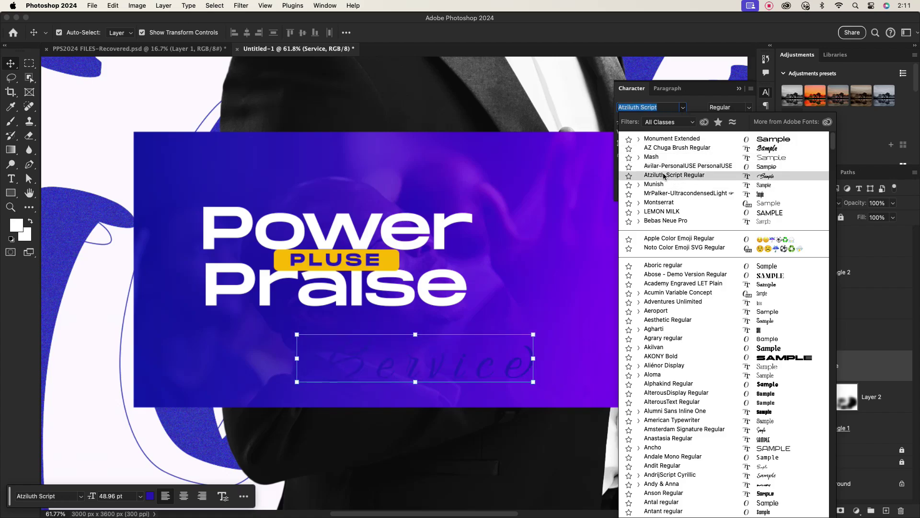
pyautogui.click(719, 176)
pyautogui.click(734, 155)
pyautogui.click(794, 293)
pyautogui.click(749, 133)
pyautogui.click(721, 211)
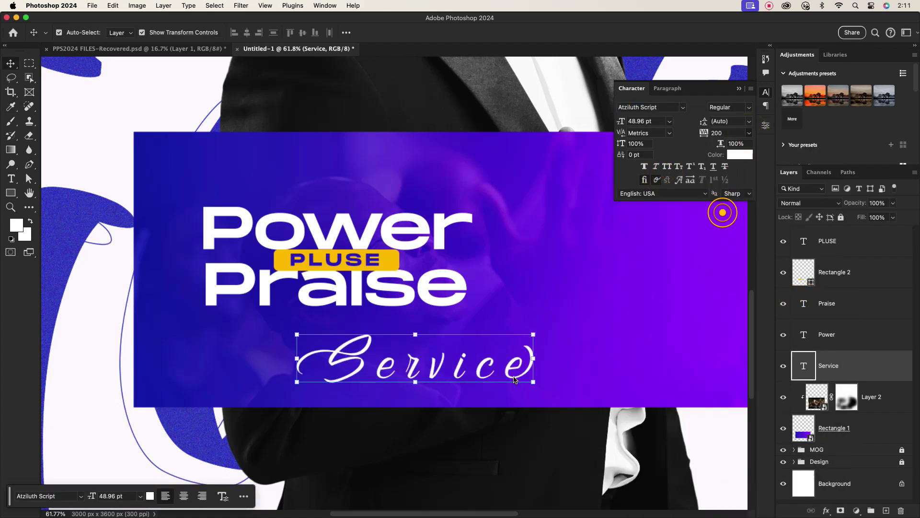
# Enlarge "Service" to about 74.23 pt, rotate it about -8.64°, and tuck it just under "Praise"
pyautogui.moveTo(389, 370); pyautogui.dragTo(330, 352)
pyautogui.press('super+t')
pyautogui.moveTo(401, 382); pyautogui.dragTo(473, 422)
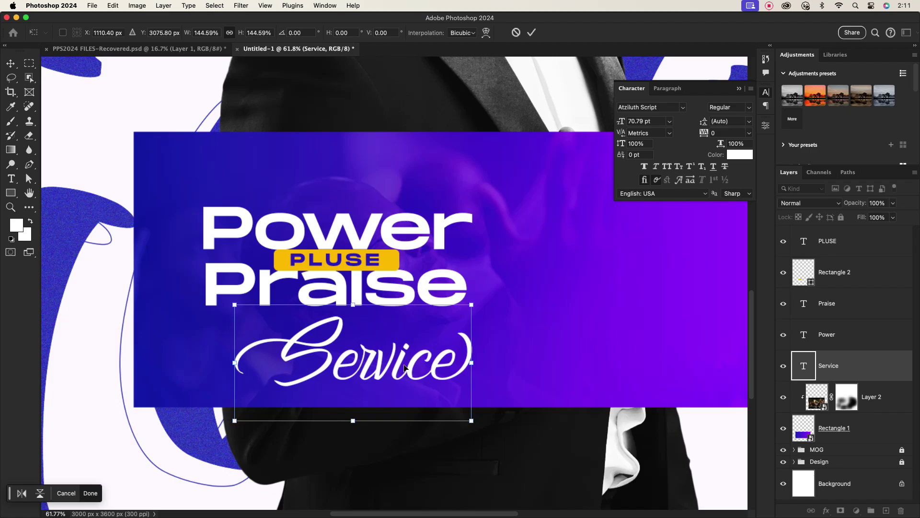
pyautogui.moveTo(465, 282); pyautogui.dragTo(455, 250)
pyautogui.moveTo(391, 323); pyautogui.dragTo(368, 324)
pyautogui.moveTo(427, 289); pyautogui.dragTo(436, 311)
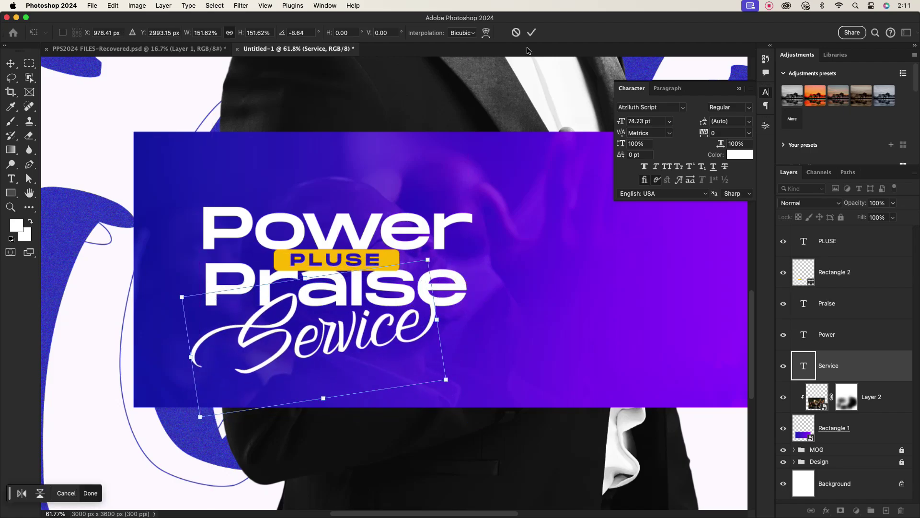
pyautogui.press('Return')
pyautogui.click(445, 330)
pyautogui.click(430, 327)
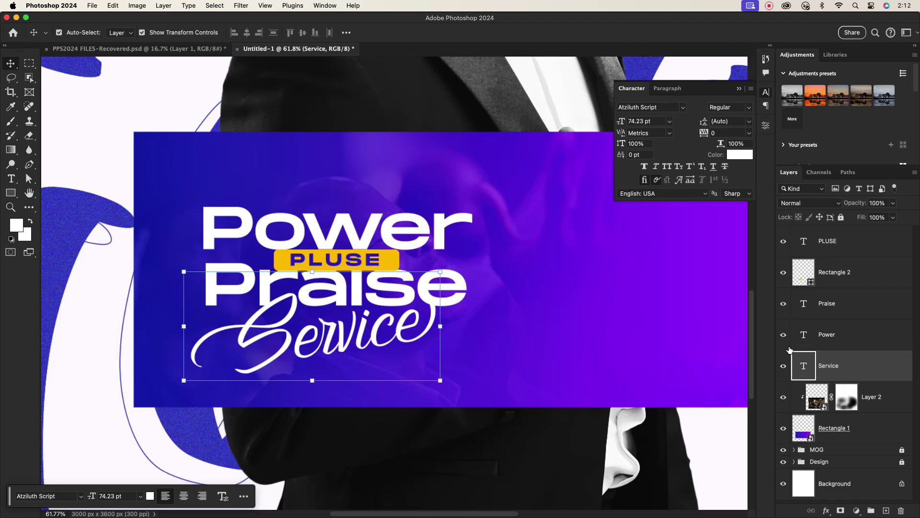
# Recolor "Service" with the golden yellow sampled from the "PLUSE" bar
pyautogui.click(733, 157)
pyautogui.click(393, 260)
pyautogui.click(796, 295)
pyautogui.click(466, 368)
pyautogui.scroll(-5, 379, 369)
pyautogui.scroll(3, 389, 364)
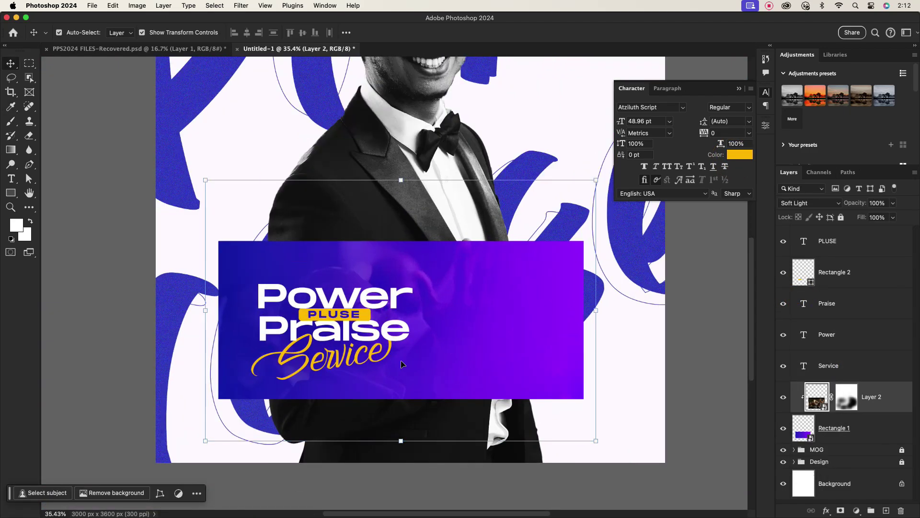
pyautogui.click(605, 372)
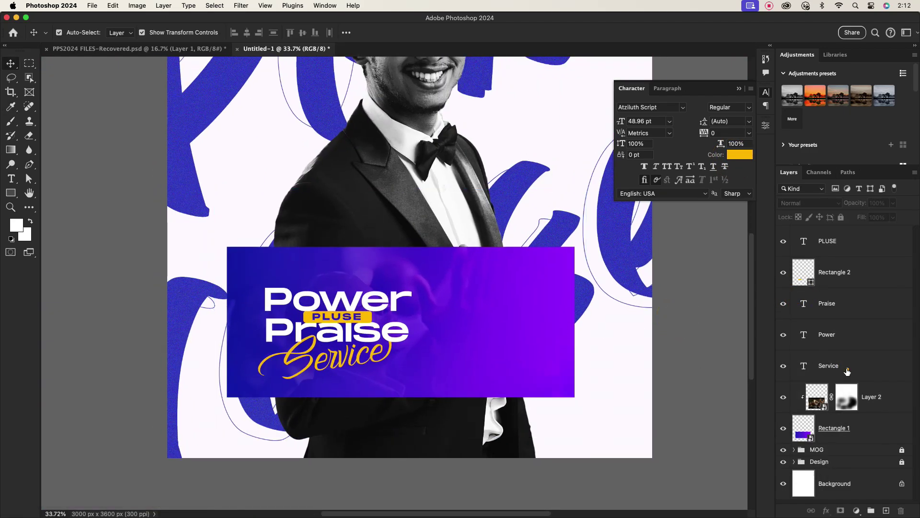
# Select all title layers from "Service" to "PLUSE" and shift them slightly up and left on the gradient panel
pyautogui.click(847, 370)
pyautogui.keyDown('shift'); pyautogui.click(852, 241); pyautogui.keyUp('shift')
pyautogui.moveTo(312, 320); pyautogui.dragTo(306, 314)
pyautogui.click(671, 336)
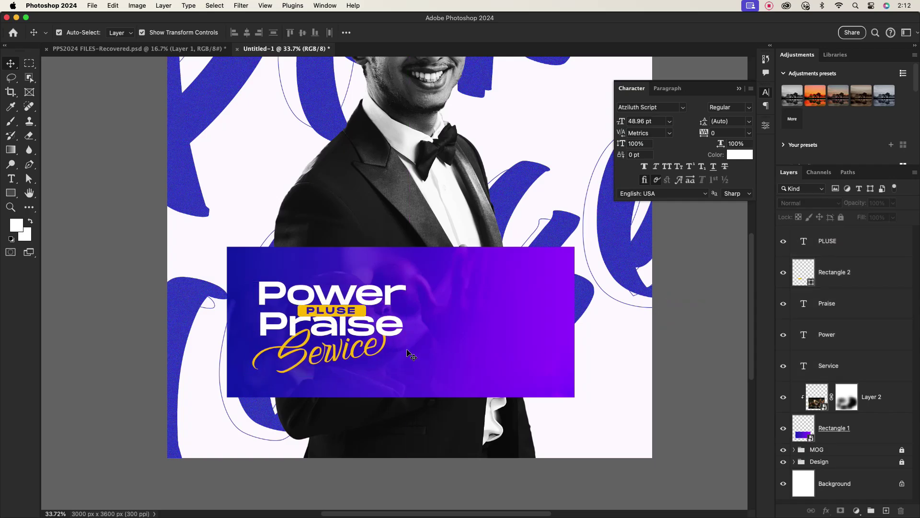
# Duplicate all five title layers as a single smart object and place it beneath the "Service" layer
pyautogui.scroll(2, 410, 355)
pyautogui.click(847, 366)
pyautogui.keyDown('shift'); pyautogui.click(855, 246); pyautogui.keyUp('shift')
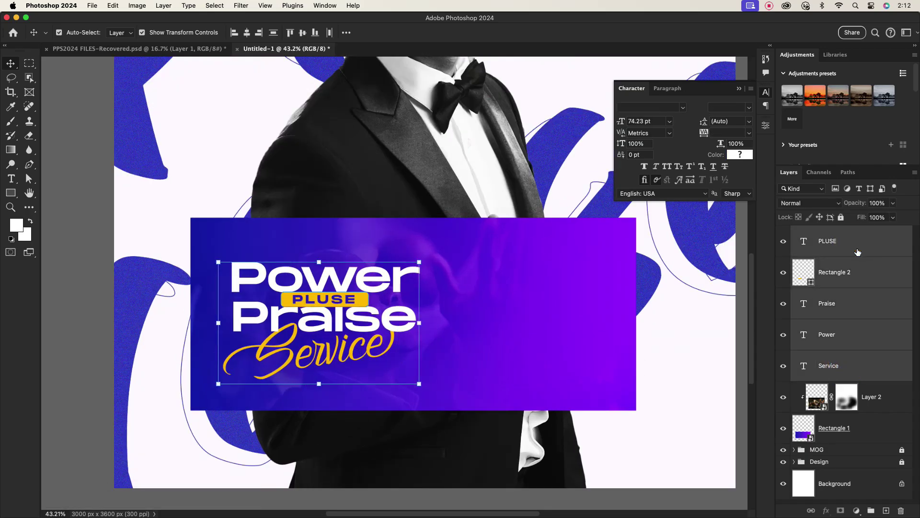
pyautogui.press('super+j')
pyautogui.rightClick(857, 252)
pyautogui.click(780, 382)
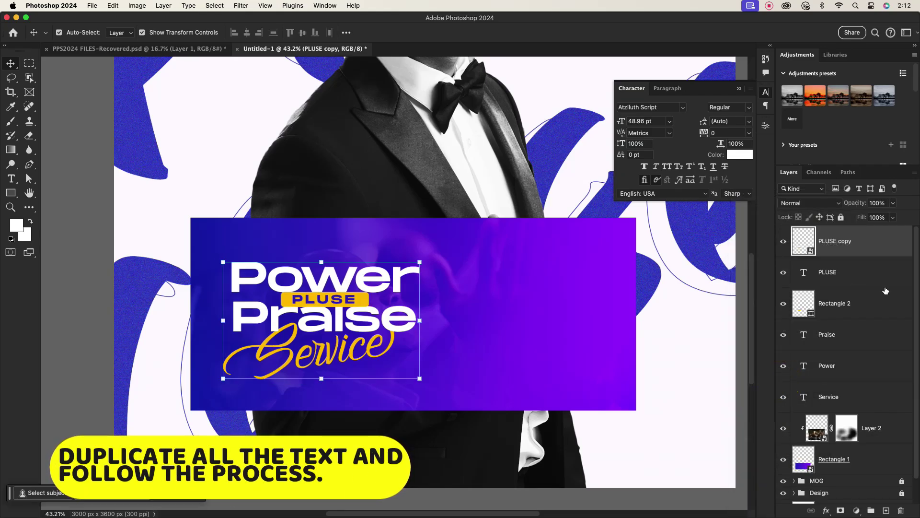
pyautogui.moveTo(869, 253); pyautogui.dragTo(869, 397)
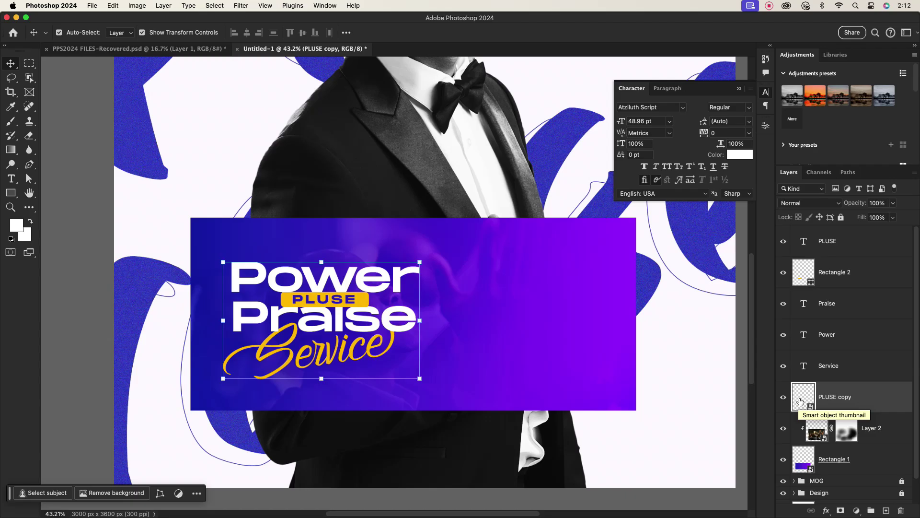
# Load the title smart object's outline as a selection and add a new empty layer above it
pyautogui.keyDown('super'); pyautogui.click(800, 401); pyautogui.keyUp('super')
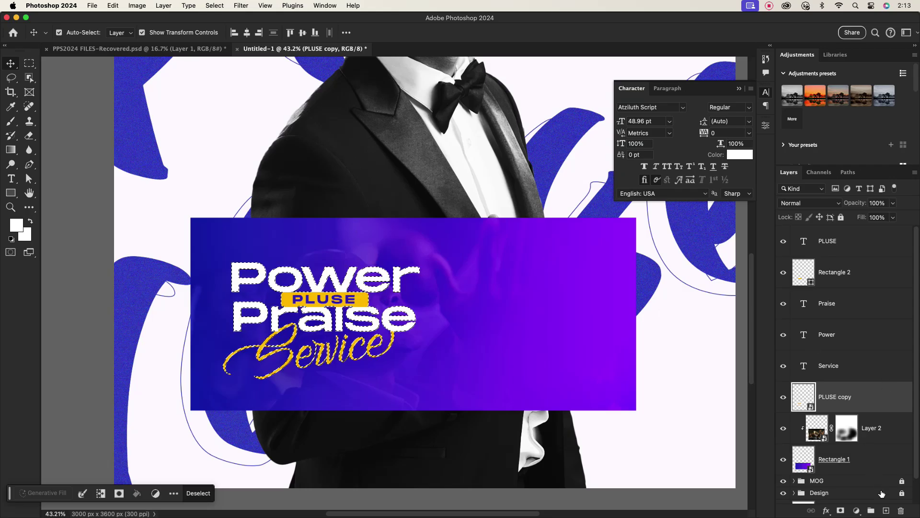
pyautogui.click(886, 510)
pyautogui.click(848, 426)
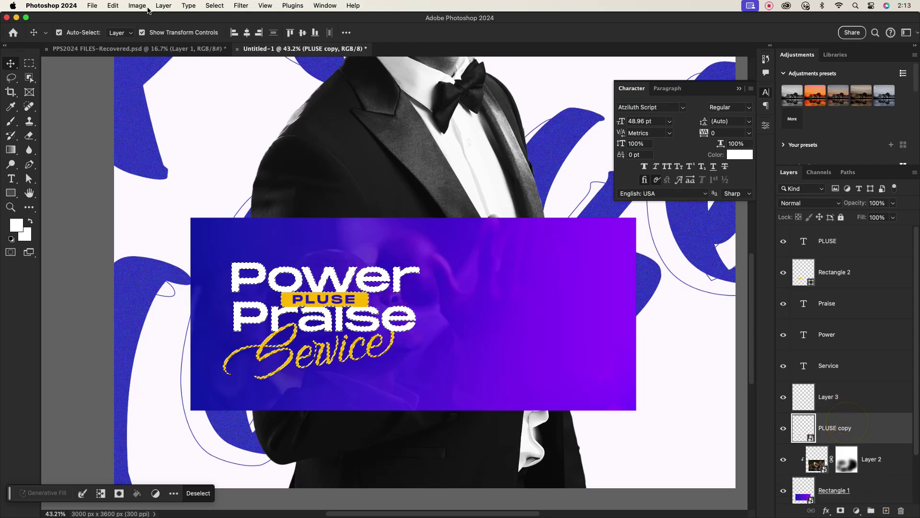
# Expand the selection outward around the title lettering
pyautogui.click(219, 7)
pyautogui.moveTo(263, 151)
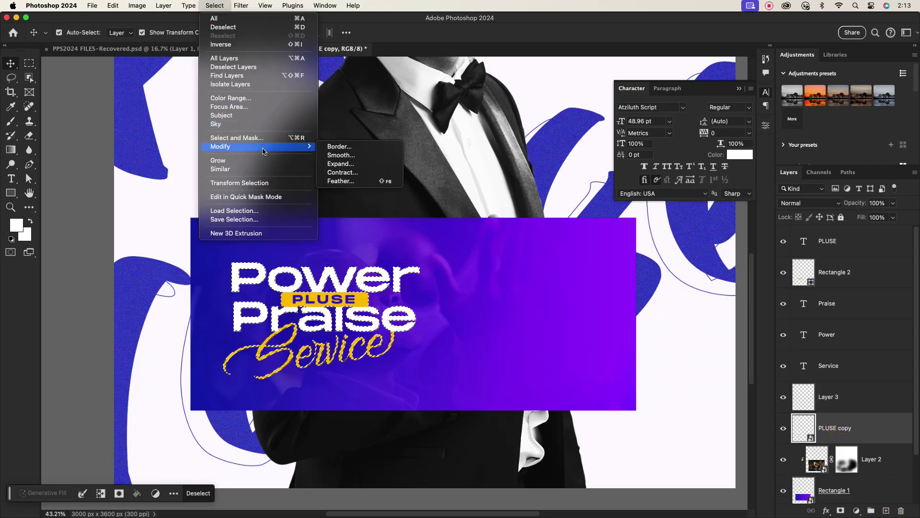
pyautogui.click(339, 164)
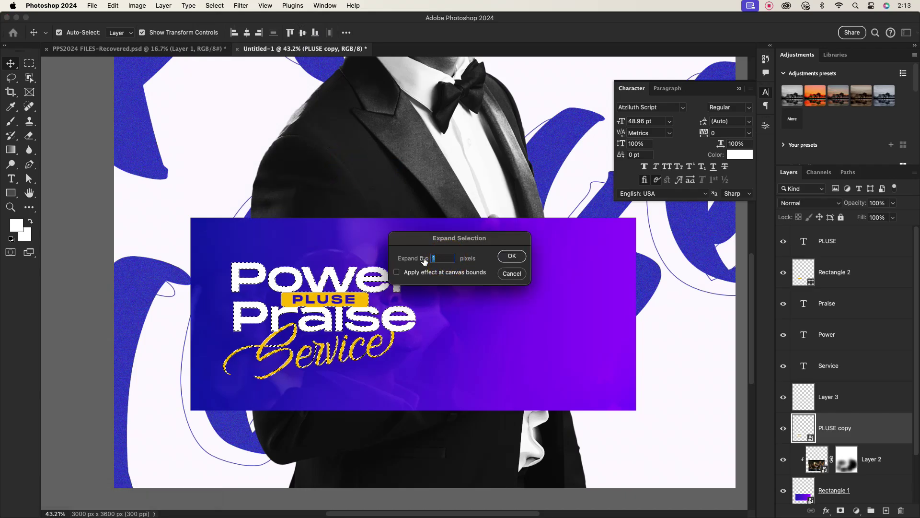
pyautogui.click(514, 257)
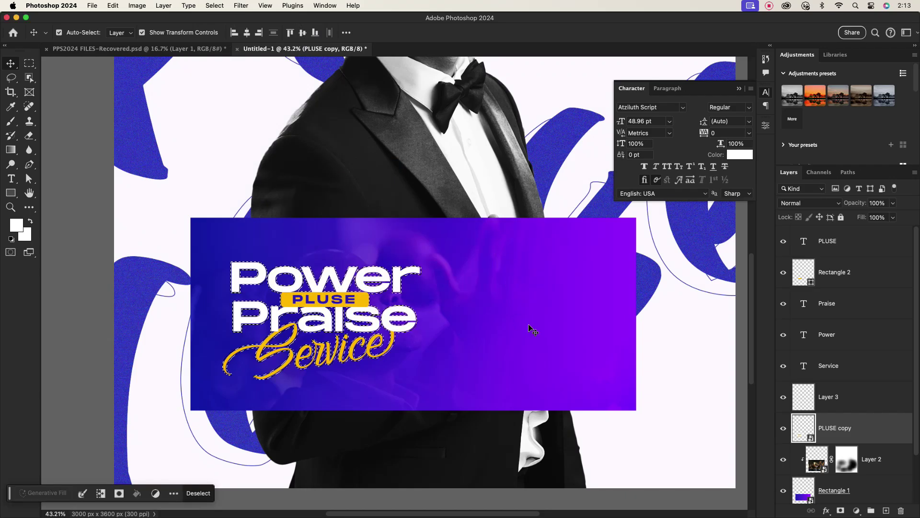
# Expand the selection around the title lettering by 10 pixels
pyautogui.scroll(3, 374, 357)
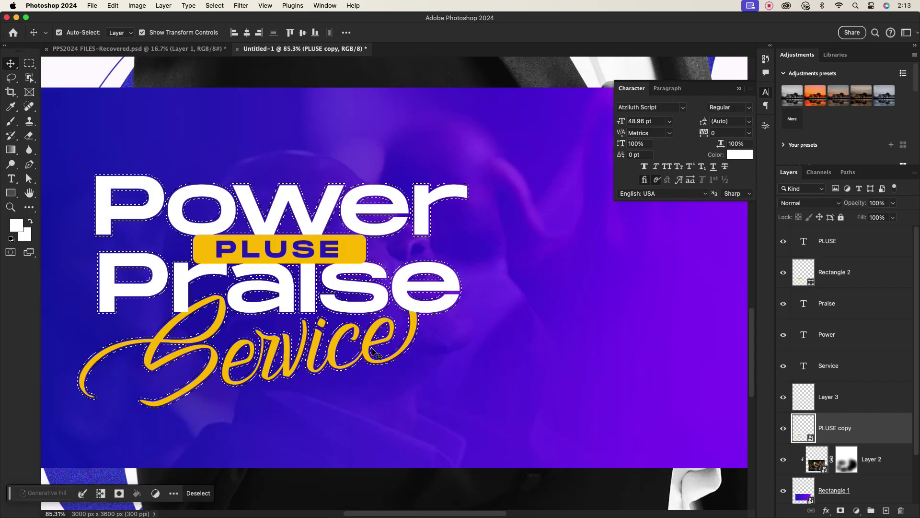
pyautogui.scroll(-1, 374, 353)
pyautogui.click(241, 6)
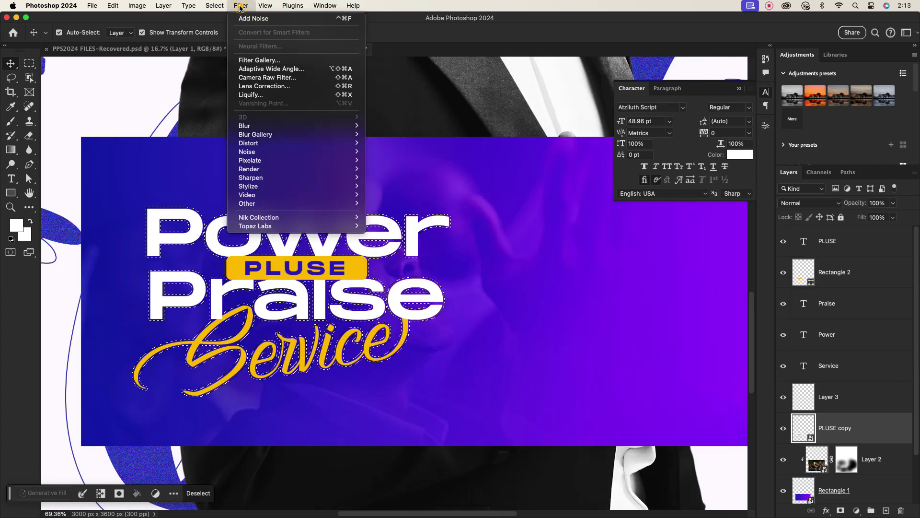
pyautogui.moveTo(215, 6)
pyautogui.moveTo(235, 147)
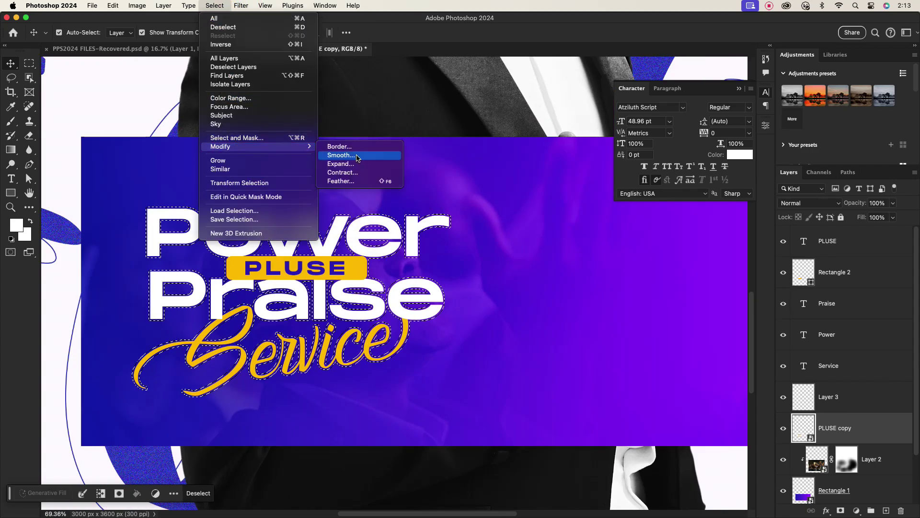
pyautogui.click(340, 164)
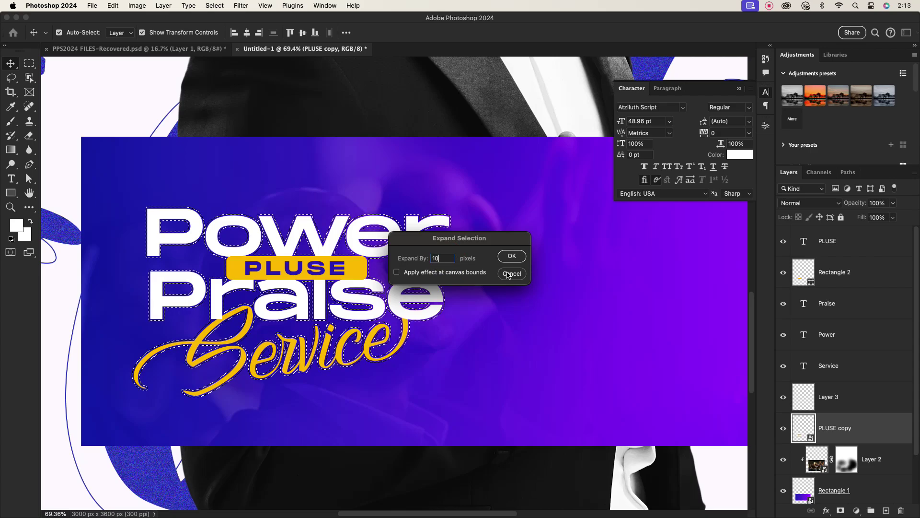
pyautogui.click(520, 258)
# Fill the expanded selection with white on Layer 3, beneath the title lettering, and deselect
pyautogui.scroll(-3, 519, 278)
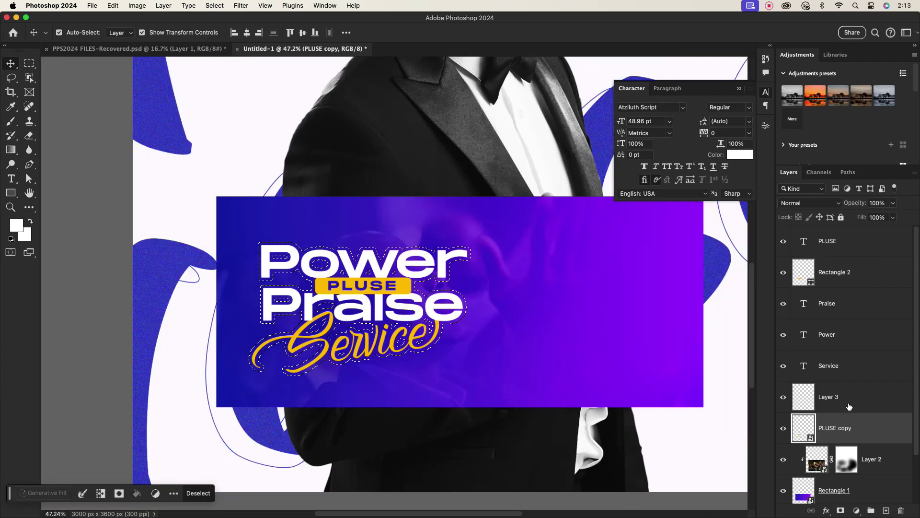
pyautogui.click(849, 406)
pyautogui.click(16, 225)
pyautogui.press('Return')
pyautogui.click(861, 398)
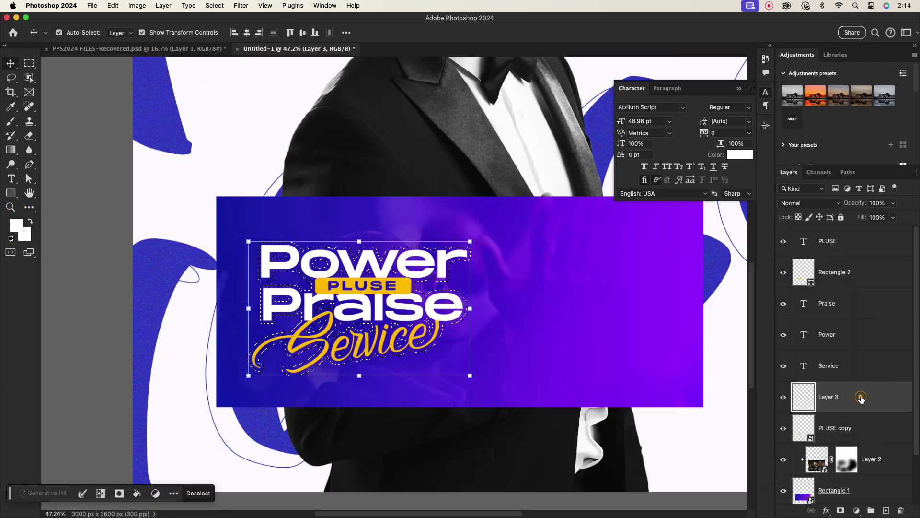
pyautogui.click(862, 400)
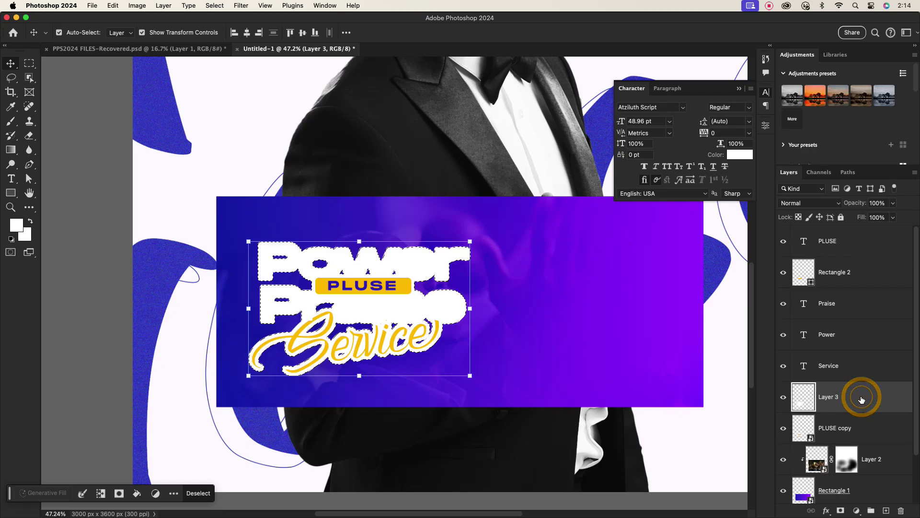
pyautogui.press('super+d')
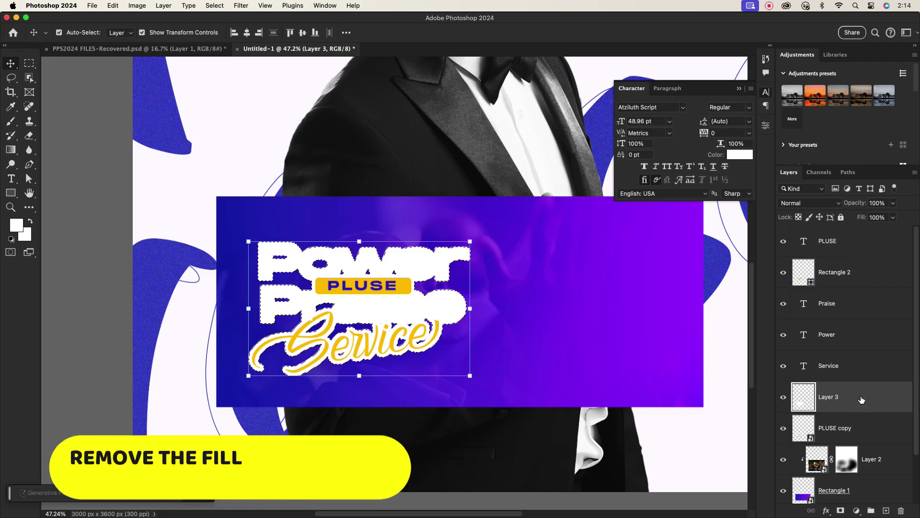
# Set Layer 3's fill to 0% and add a 3 px outside stroke in white (ffffff)
pyautogui.scroll(-2, 810, 413)
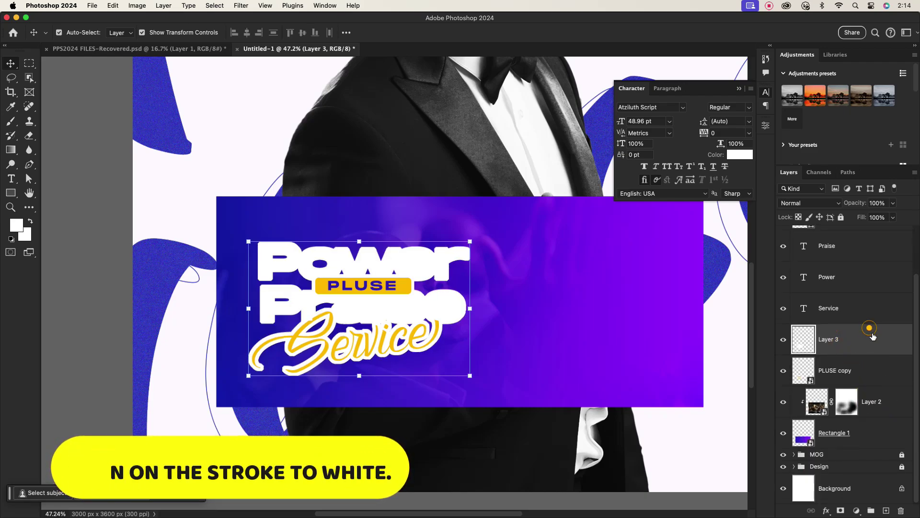
pyautogui.click(893, 219)
pyautogui.doubleClick(866, 339)
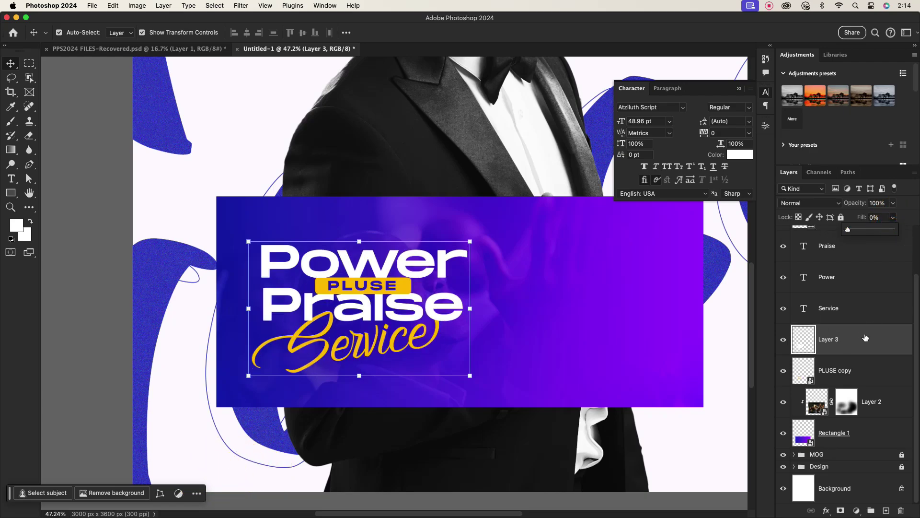
pyautogui.click(560, 317)
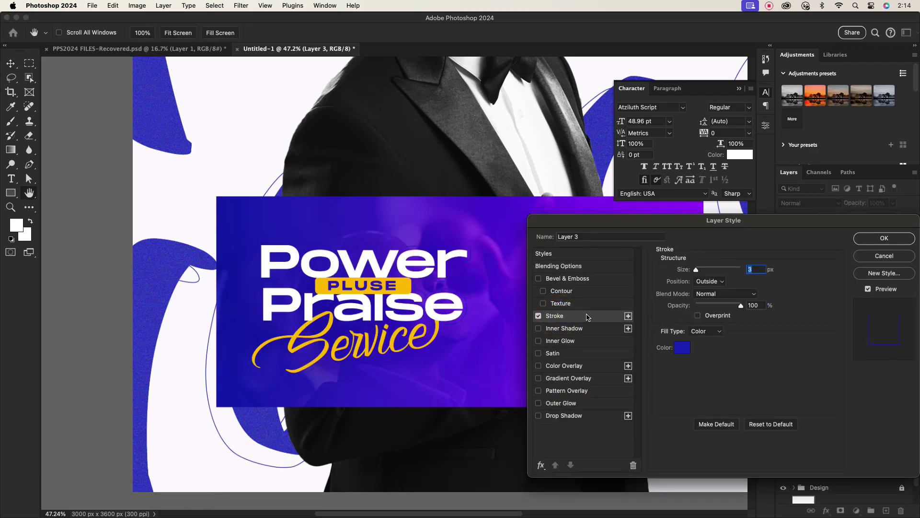
pyautogui.click(679, 349)
pyautogui.moveTo(618, 382); pyautogui.dragTo(569, 277)
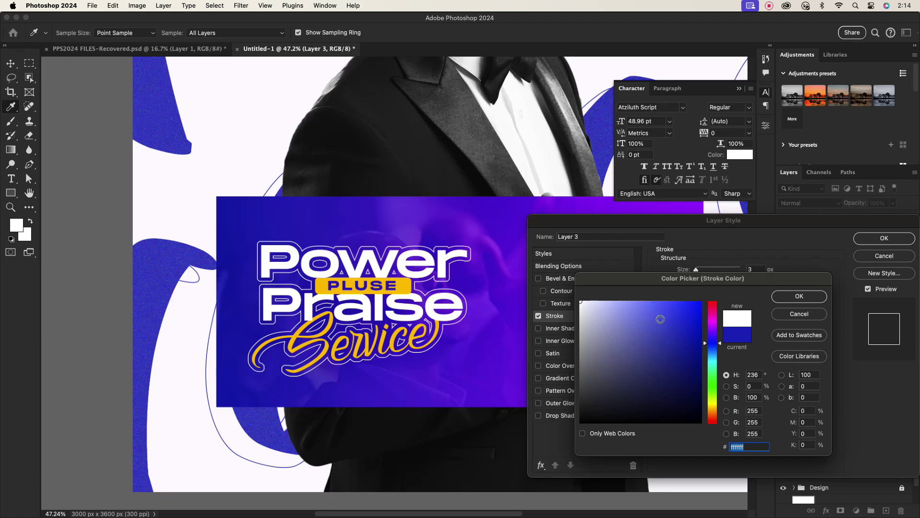
pyautogui.click(800, 296)
pyautogui.click(876, 241)
pyautogui.click(644, 359)
pyautogui.click(520, 454)
pyautogui.scroll(-3, 448, 357)
pyautogui.scroll(3, 450, 343)
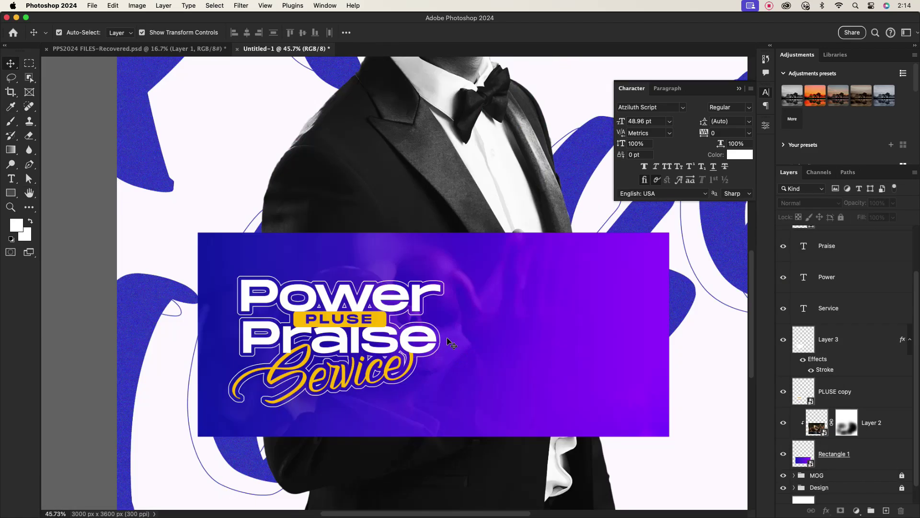
pyautogui.scroll(-1, 449, 343)
pyautogui.scroll(3, 357, 360)
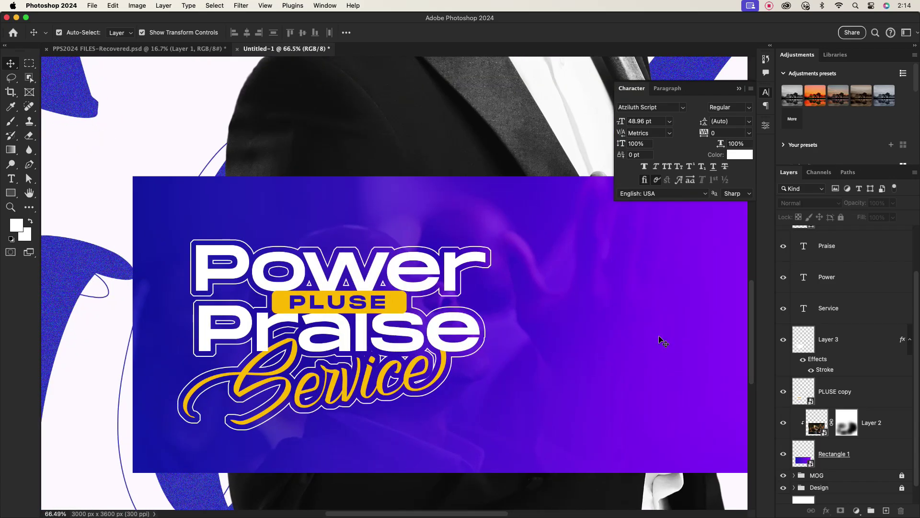
pyautogui.scroll(-2, 849, 317)
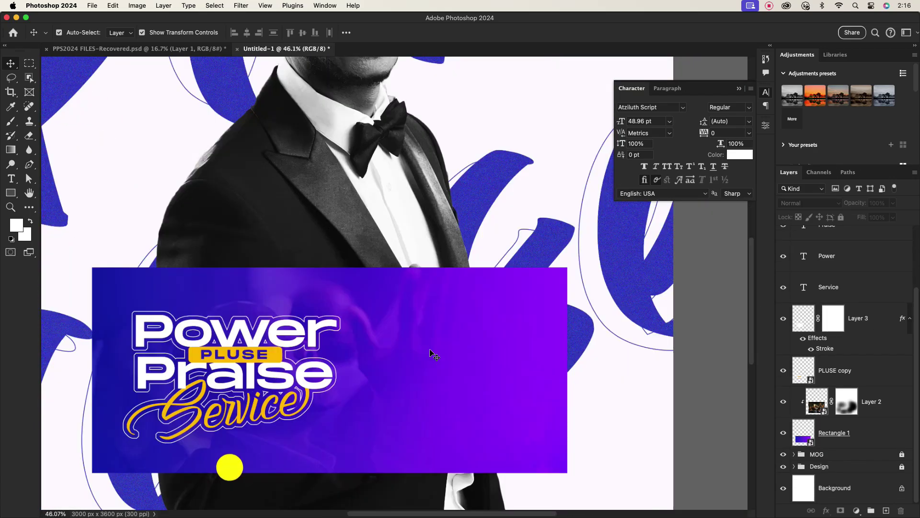
# Add the text "SUN 24TH" over "APRIL 2024" to the right of the title on the gradient panel and color it white (ffffff)
pyautogui.click(9, 178)
pyautogui.click(430, 321)
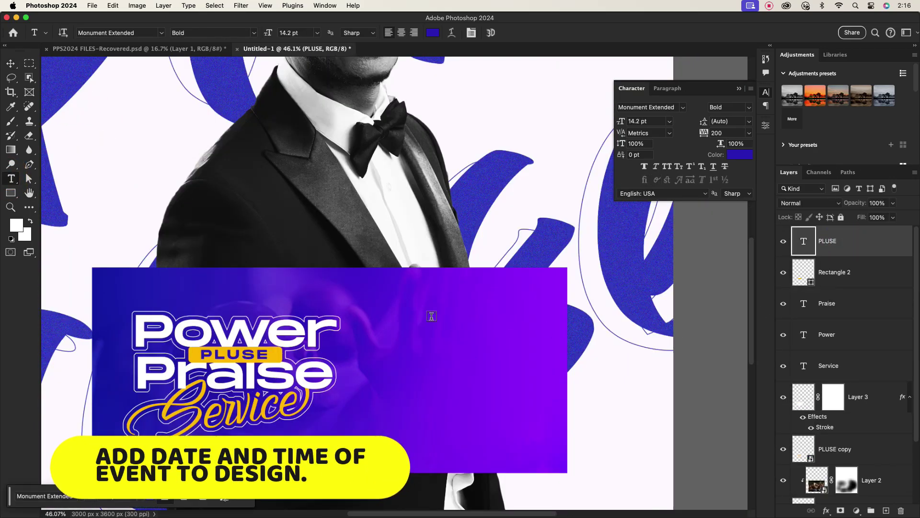
pyautogui.write('su')
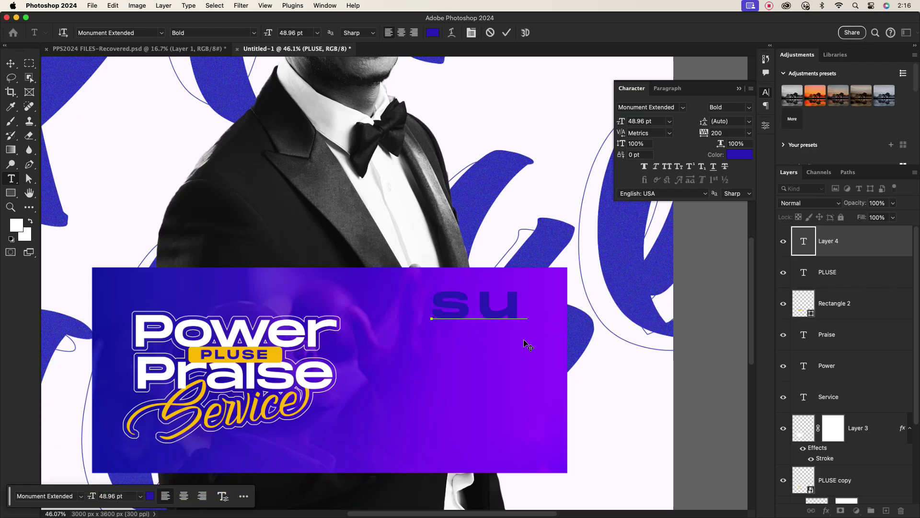
pyautogui.write('n')
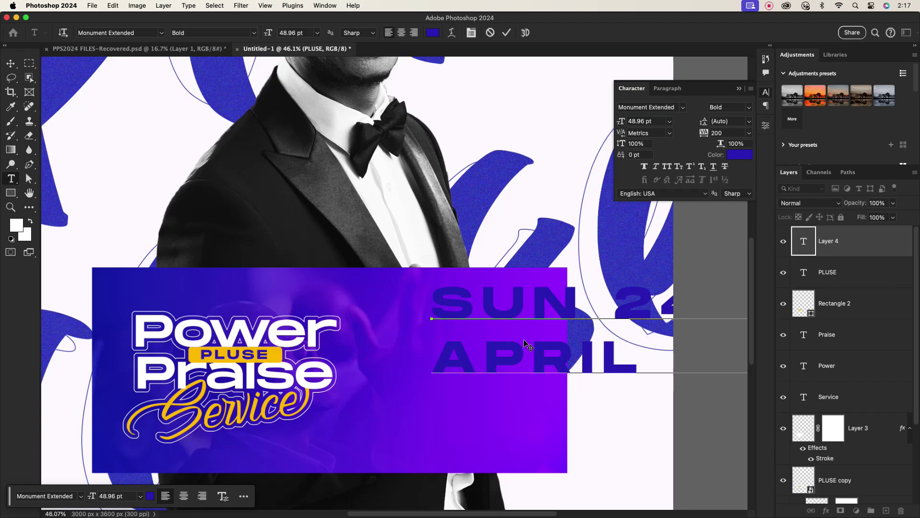
pyautogui.click(507, 32)
pyautogui.click(740, 155)
pyautogui.click(591, 299)
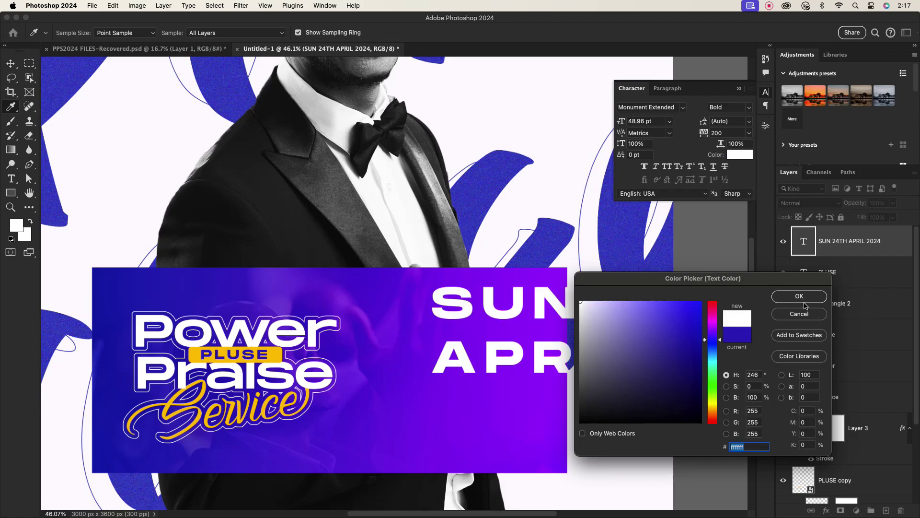
pyautogui.click(801, 294)
# Set the date text's font size to 16 pt
pyautogui.press('v')
pyautogui.hotkey('shift', 'Up')
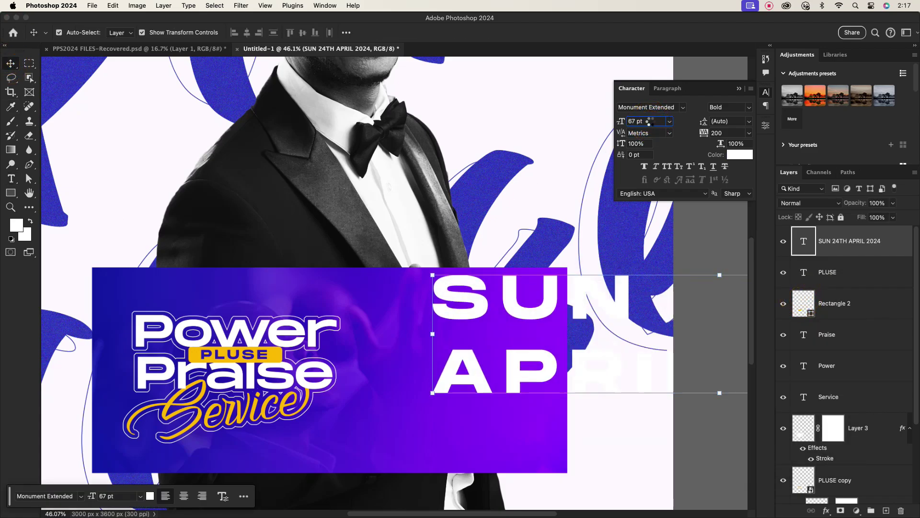
pyautogui.hotkey('shift', 'Down')
pyautogui.hotkey('shift', 'Down')
pyautogui.hotkey('shift', 'Down')
pyautogui.hotkey('shift', 'Down')
pyautogui.hotkey('shift', 'Down')
pyautogui.hotkey('shift', 'Down')
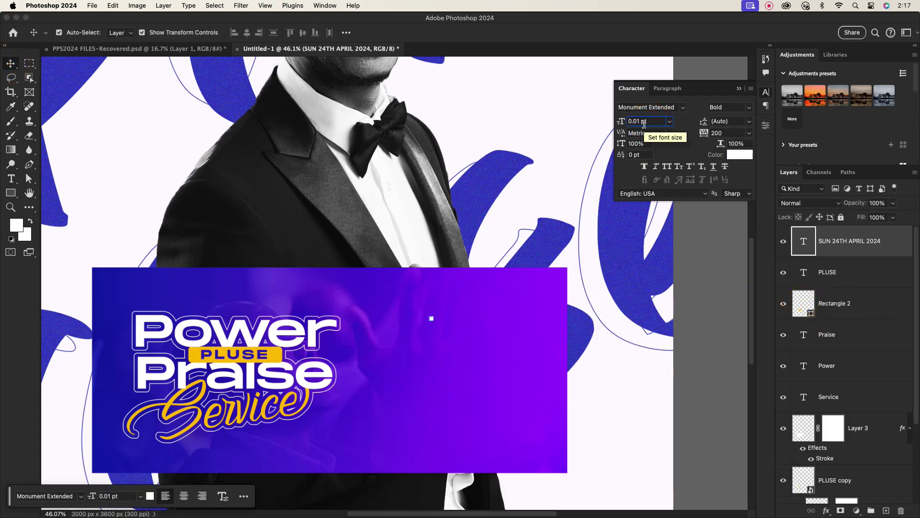
pyautogui.click(670, 121)
pyautogui.click(642, 217)
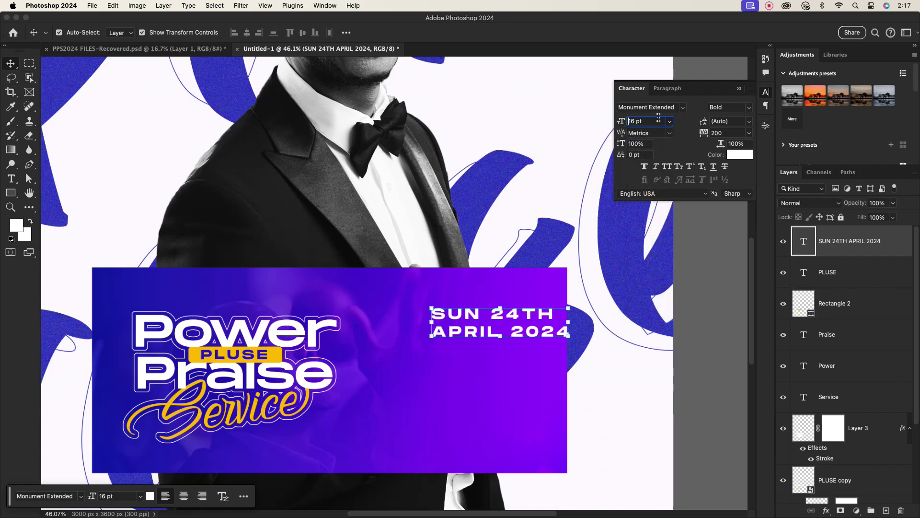
# Set the date text's tracking to 0 and its leading to 14 pt
pyautogui.click(749, 133)
pyautogui.click(719, 212)
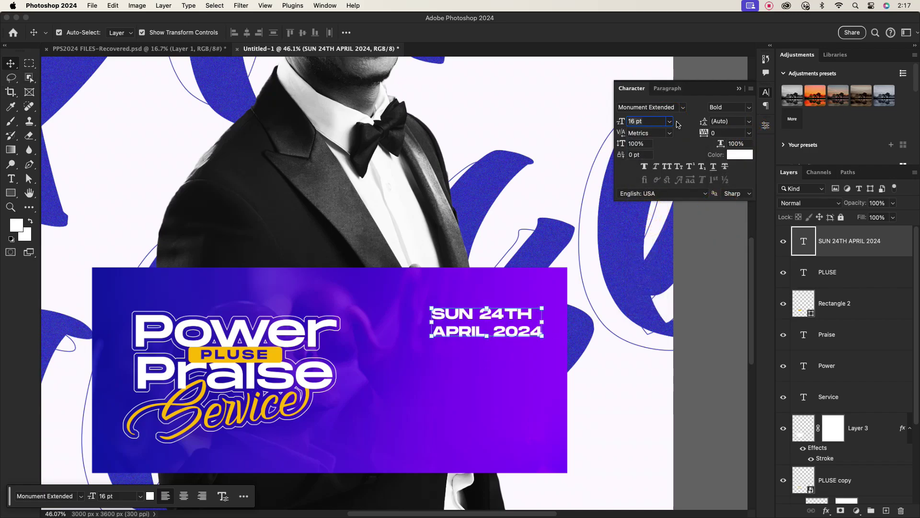
pyautogui.press('Down')
pyautogui.press('Down')
pyautogui.press('Down')
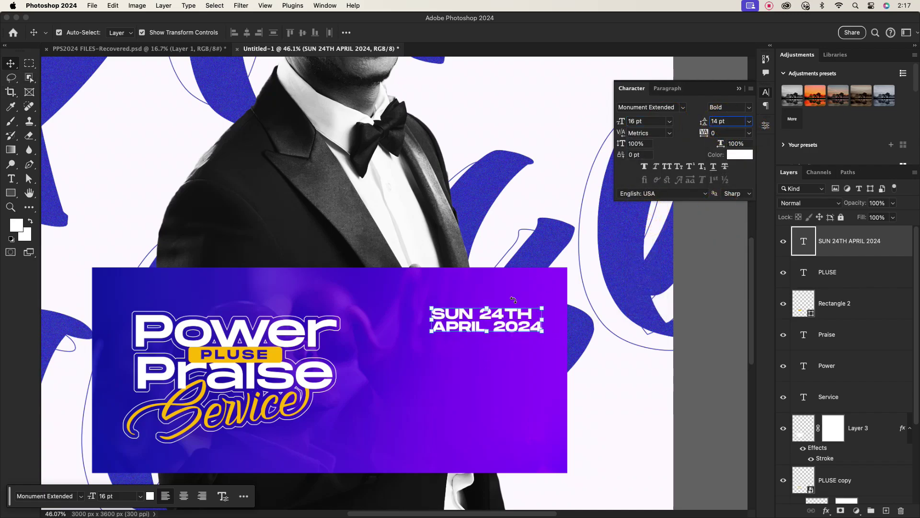
# Scale the date text up to about 18.89 pt and place it in the upper right area of the gradient panel
pyautogui.click(508, 346)
pyautogui.moveTo(474, 324); pyautogui.dragTo(471, 336)
pyautogui.press('Return')
pyautogui.click(507, 375)
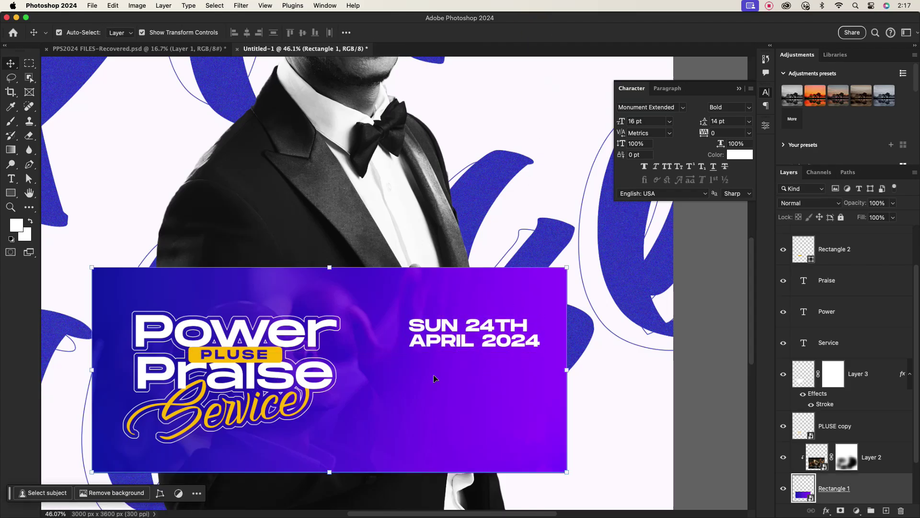
# Duplicate the date text and place the copy below the original on the gradient panel
pyautogui.scroll(-3, 437, 366)
pyautogui.scroll(5, 440, 362)
pyautogui.click(445, 338)
pyautogui.scroll(-7, 444, 338)
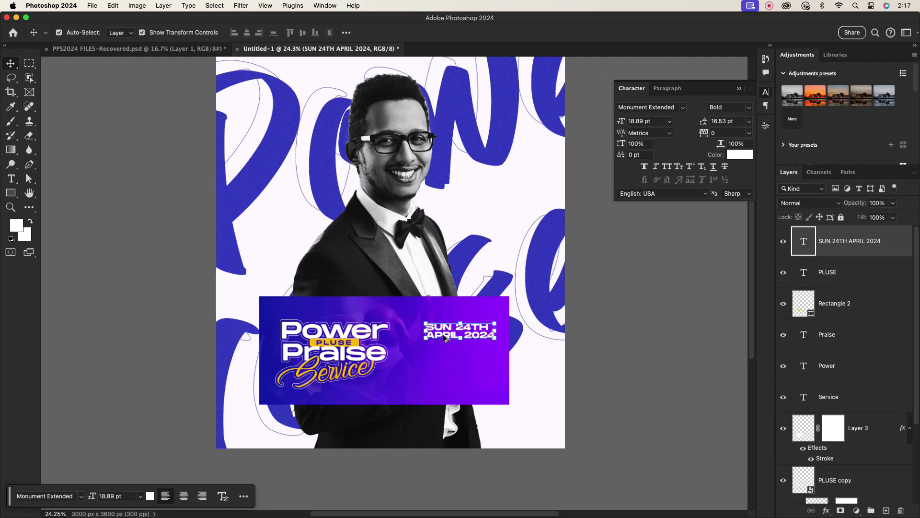
pyautogui.moveTo(444, 337); pyautogui.dragTo(442, 363)
pyautogui.scroll(5, 442, 362)
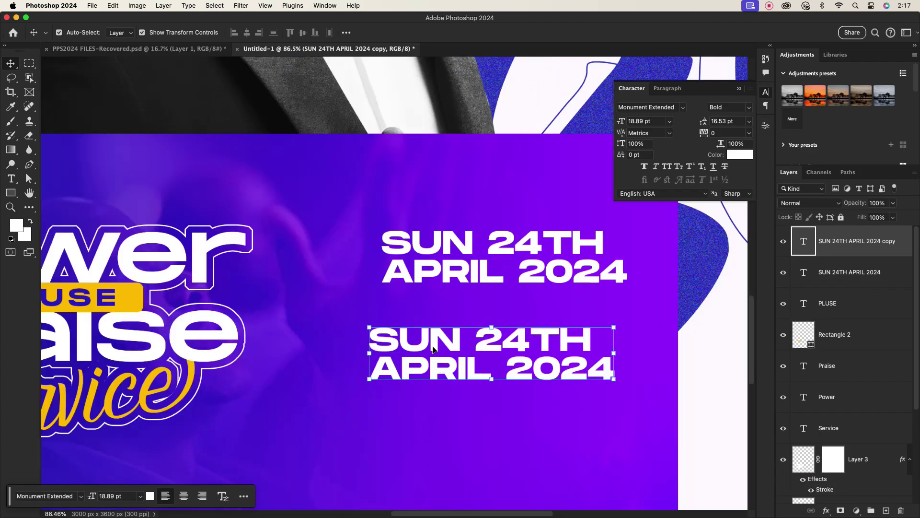
# Replace the copied date with "7:00AM" and align it with the left edge of the date above
pyautogui.doubleClick(433, 349)
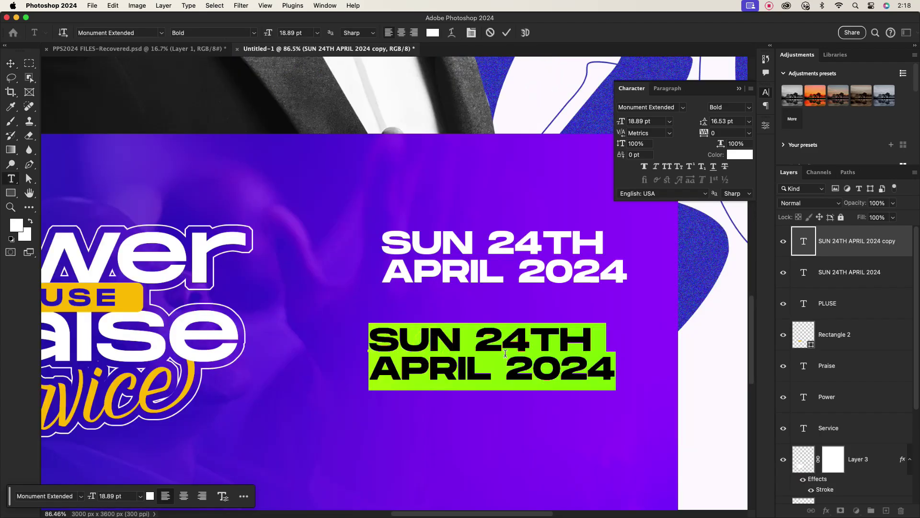
pyautogui.write('7')
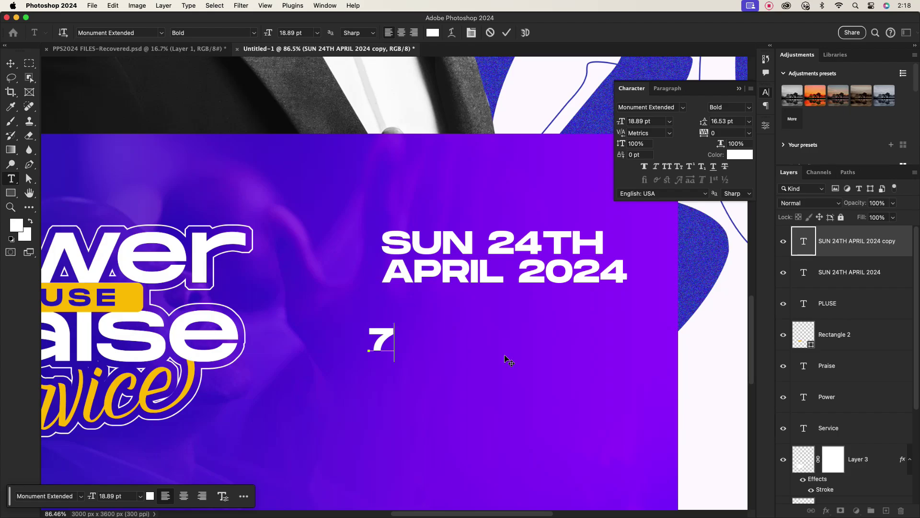
pyautogui.write(':00AM')
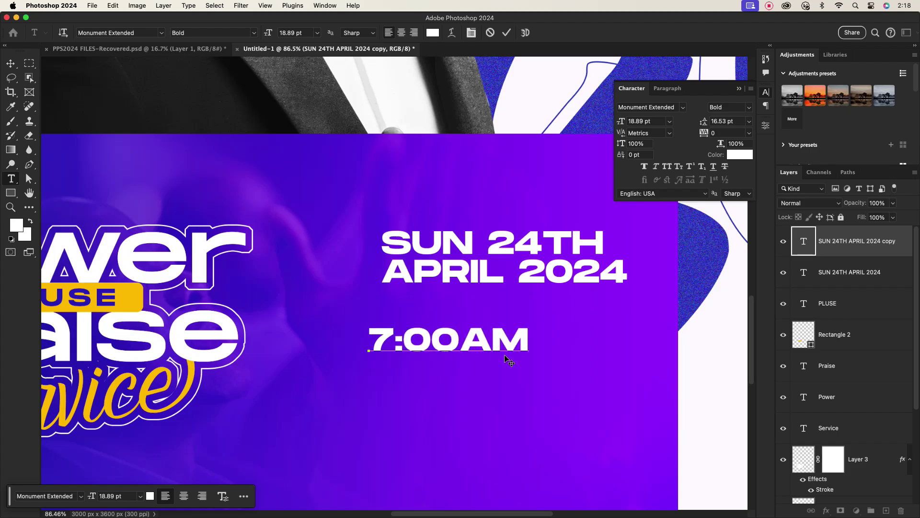
pyautogui.click(506, 33)
pyautogui.press('v')
pyautogui.moveTo(437, 347); pyautogui.dragTo(452, 347)
pyautogui.scroll(-5, 452, 348)
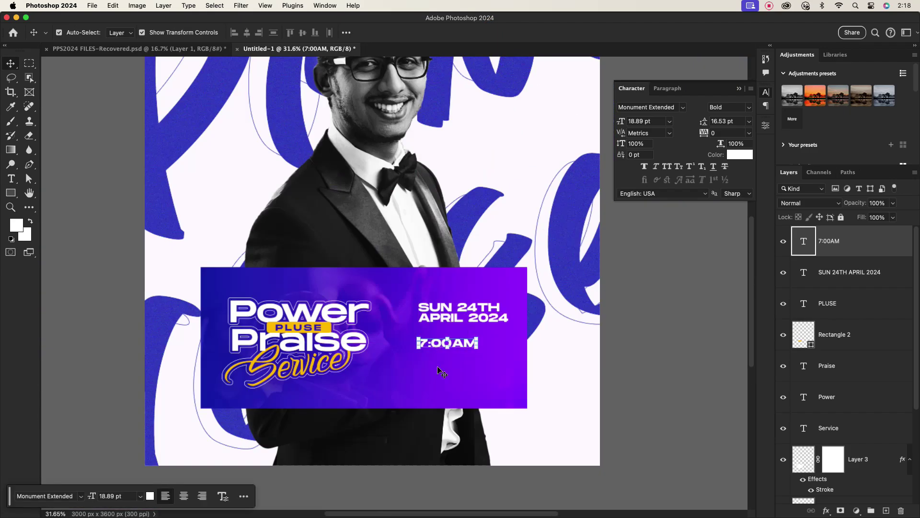
# Add a period after "SUN" in the date text
pyautogui.click(441, 373)
pyautogui.scroll(-1, 430, 355)
pyautogui.scroll(6, 450, 325)
pyautogui.doubleClick(448, 321)
pyautogui.click(440, 309)
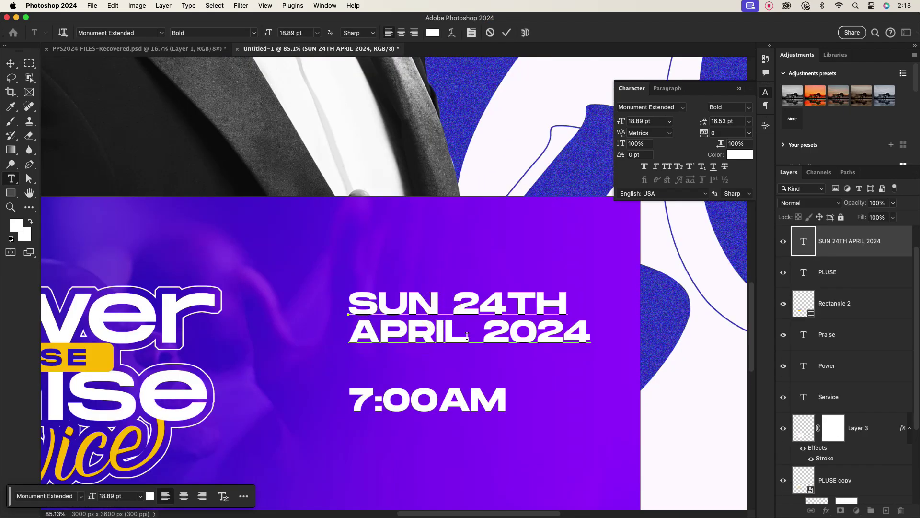
pyautogui.write('.')
pyautogui.click(506, 31)
pyautogui.click(499, 370)
# Add a second line reading "PROMPT" under "7:00AM" and move the time text up closer to the date
pyautogui.scroll(-3, 498, 370)
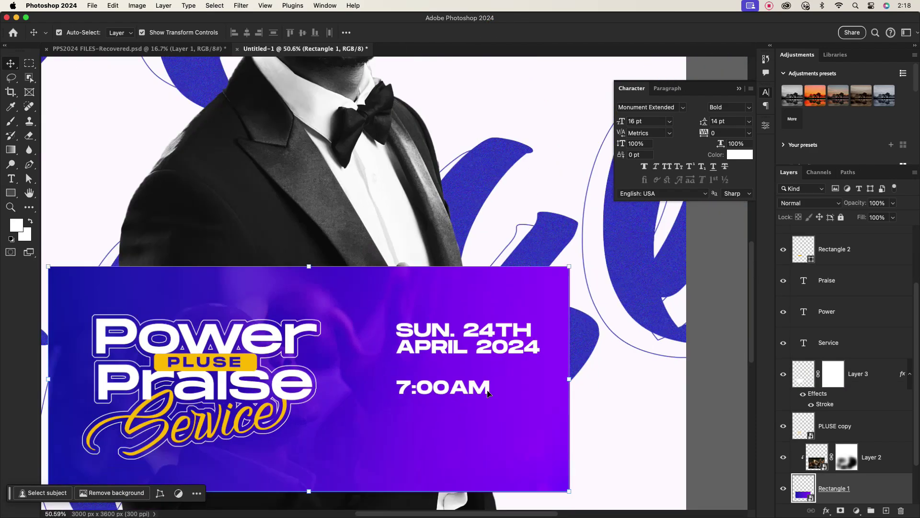
pyautogui.click(488, 391)
pyautogui.click(486, 389)
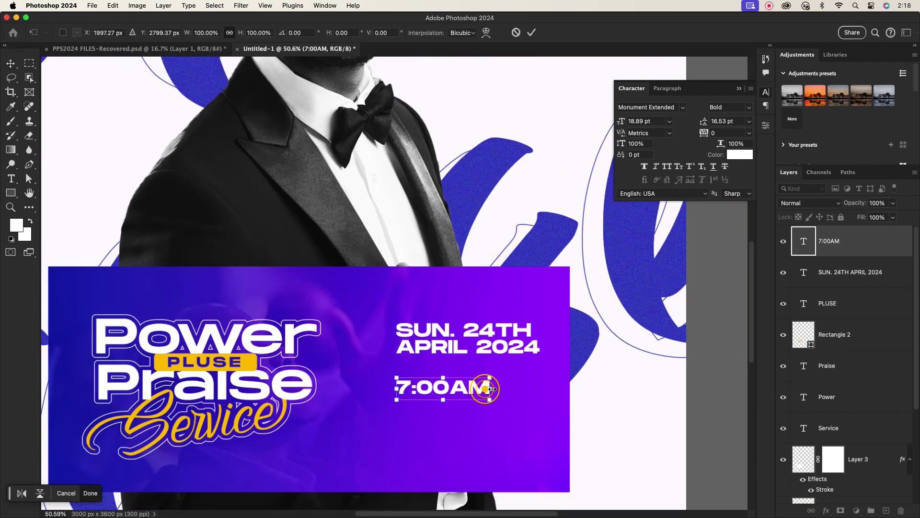
pyautogui.click(531, 32)
pyautogui.doubleClick(488, 387)
pyautogui.press('Return')
pyautogui.write('PROMPT')
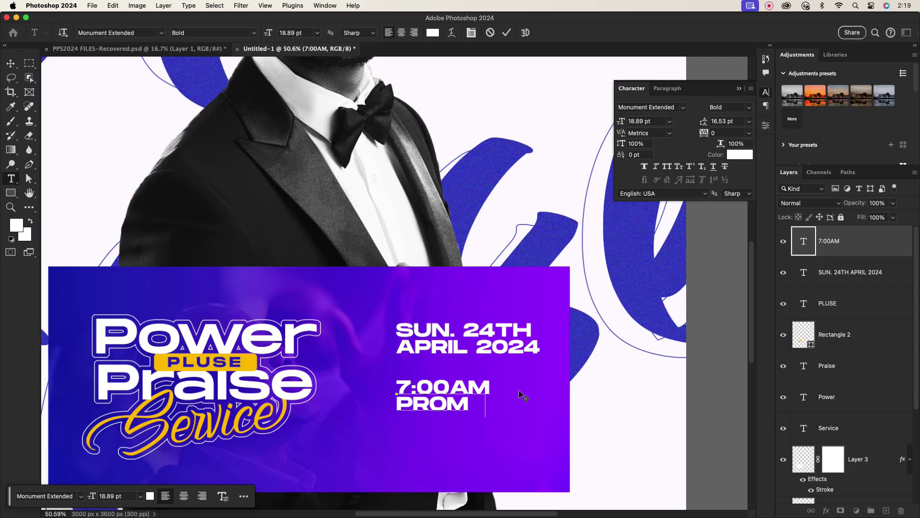
pyautogui.click(506, 33)
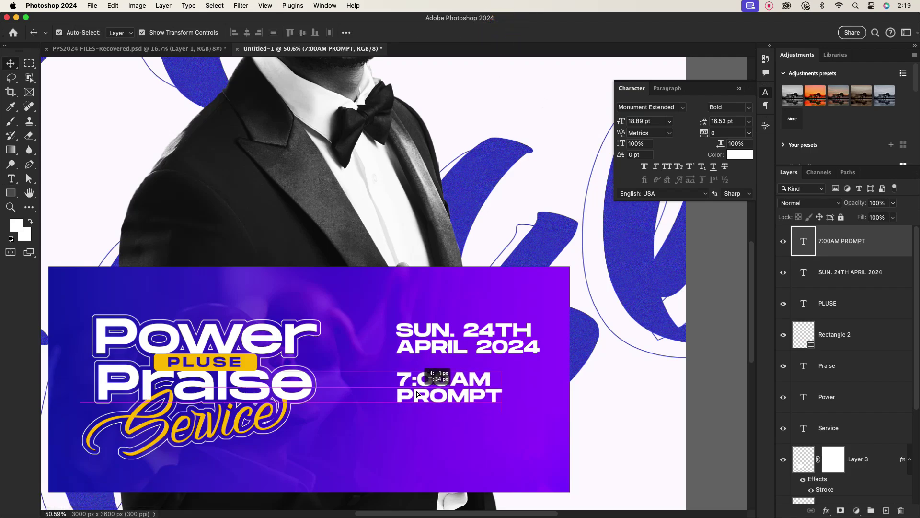
pyautogui.scroll(-2, 450, 382)
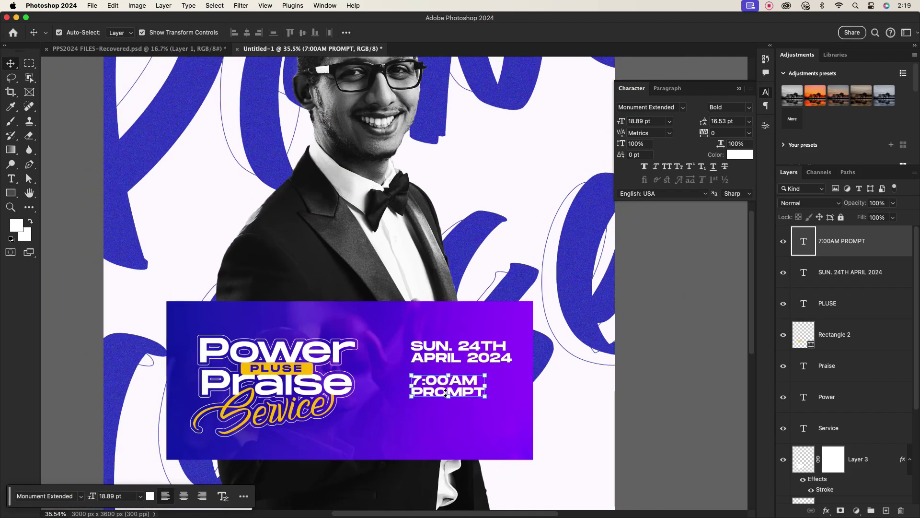
# Duplicate the "7:00AM PROMPT" text below the original and change the copy's time to "10:30AM"
pyautogui.scroll(5, 447, 391)
pyautogui.moveTo(438, 388); pyautogui.dragTo(439, 475)
pyautogui.doubleClick(422, 451)
pyautogui.press('cmd+c')
pyautogui.click(392, 446)
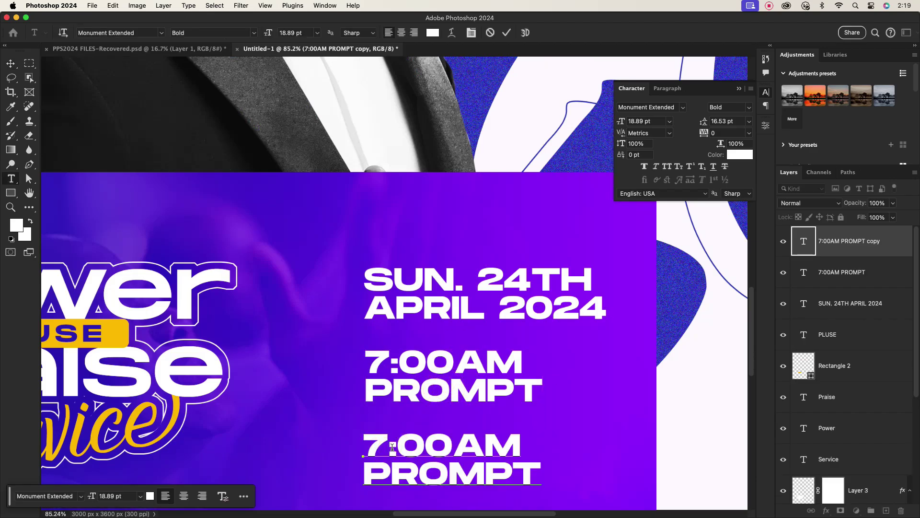
pyautogui.press('BackSpace')
pyautogui.write('10')
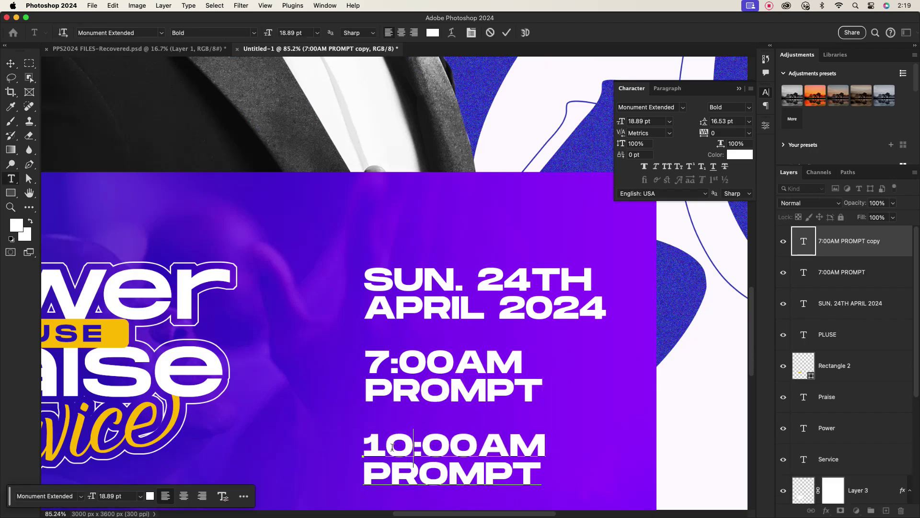
pyautogui.press('BackSpace')
pyautogui.write('3')
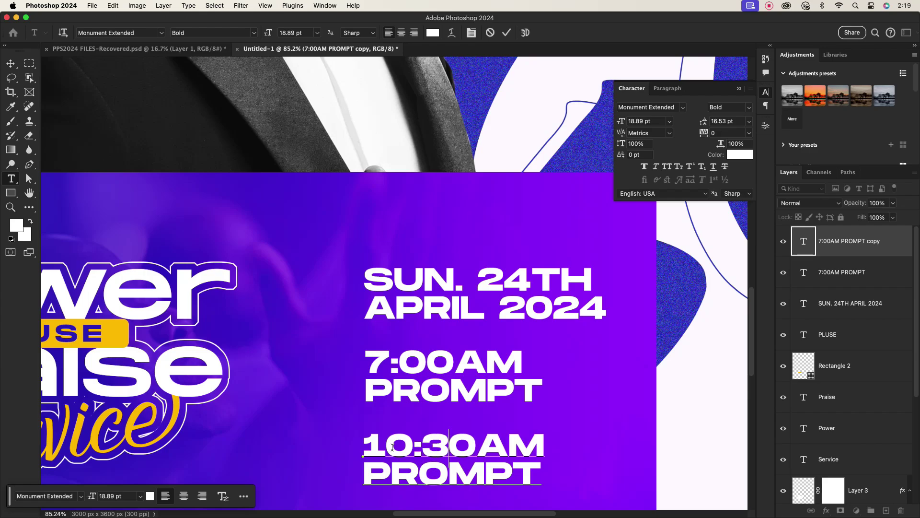
pyautogui.click(507, 34)
# Nudge the "7:00AM PROMPT" text down slightly to even its spacing between the date and the 10:30AM text
pyautogui.press('v')
pyautogui.click(466, 377)
pyautogui.moveTo(468, 375); pyautogui.dragTo(474, 379)
pyautogui.scroll(-5, 446, 354)
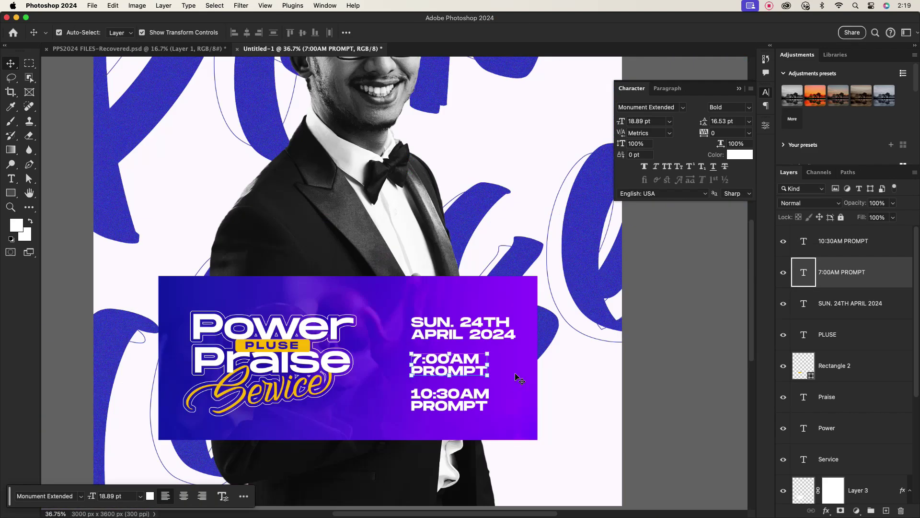
pyautogui.click(520, 379)
# Add a "FIRST SERVICE" text above the date on the gradient panel and set its size to 8 pt
pyautogui.scroll(2, 460, 399)
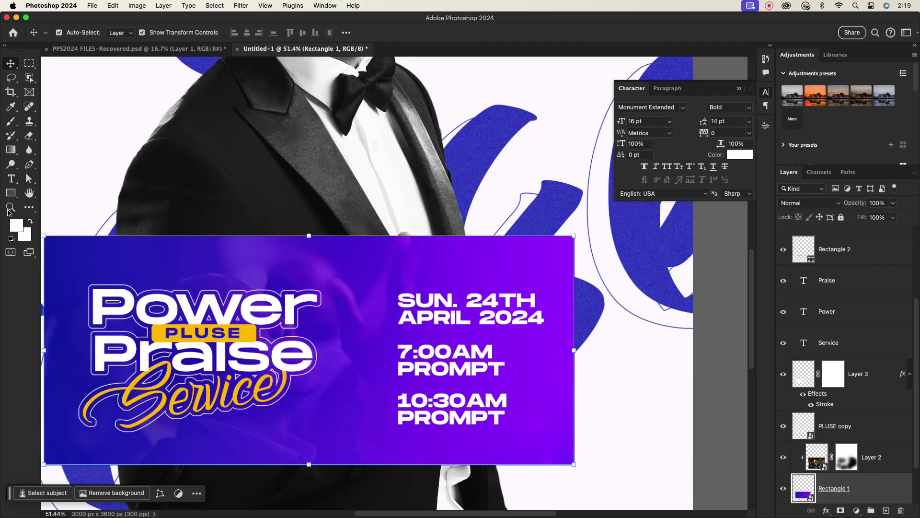
pyautogui.click(10, 178)
pyautogui.click(428, 268)
pyautogui.write('FIRST SERVIC')
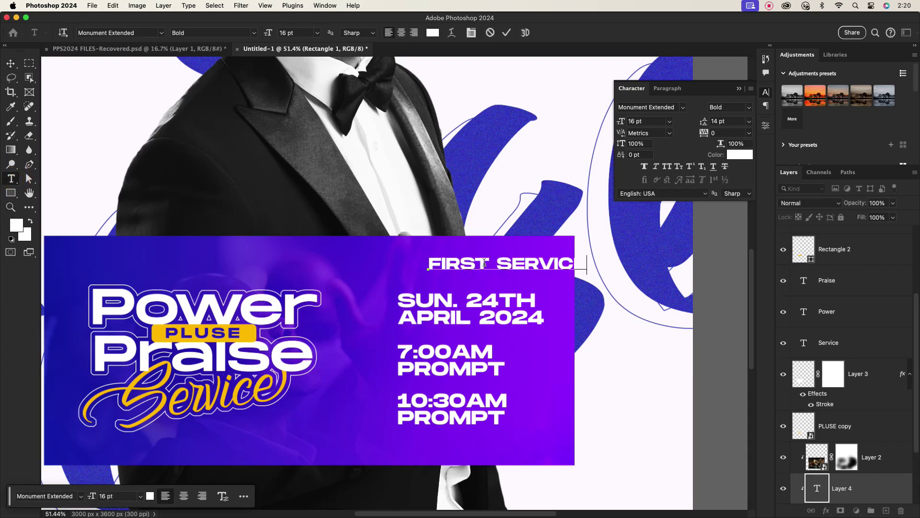
pyautogui.write('E')
pyautogui.click(506, 33)
pyautogui.click(670, 121)
pyautogui.click(642, 159)
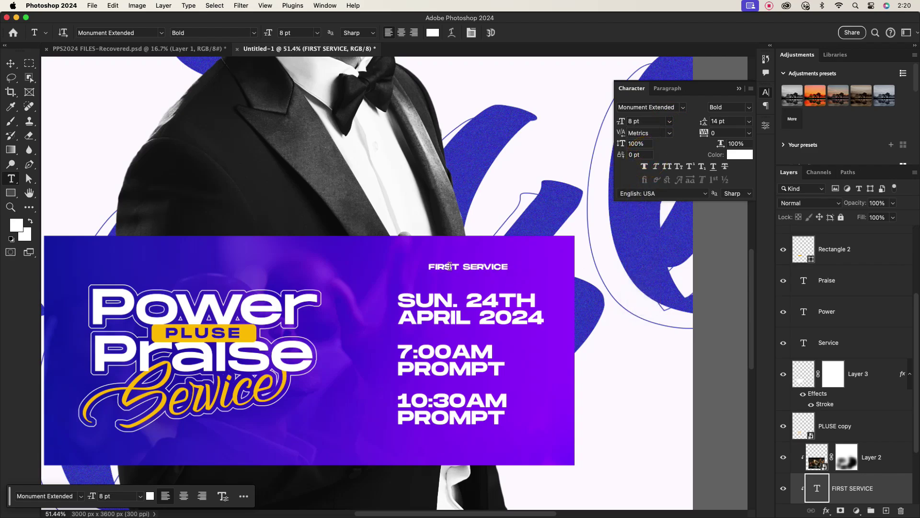
pyautogui.press('v')
pyautogui.moveTo(445, 263); pyautogui.dragTo(429, 325)
pyautogui.press('super+z')
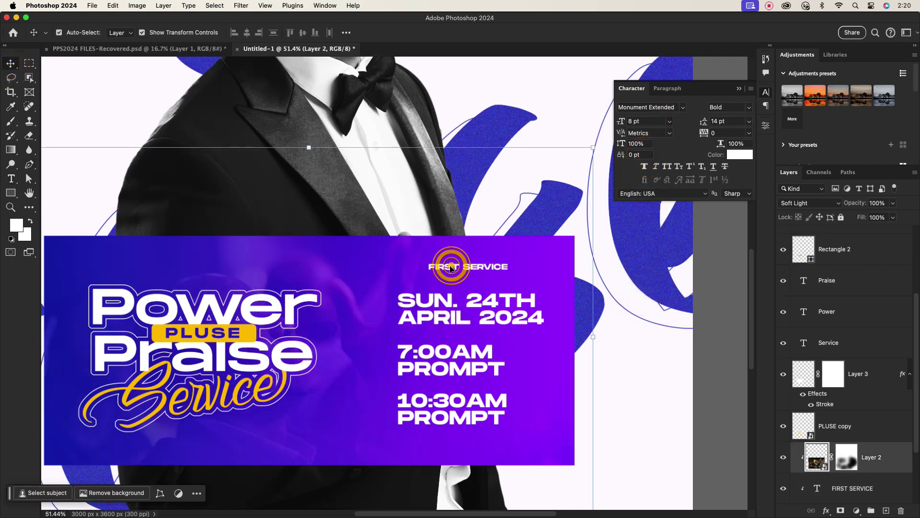
pyautogui.moveTo(450, 265); pyautogui.dragTo(457, 320)
pyautogui.press('super+z')
pyautogui.moveTo(448, 264); pyautogui.dragTo(449, 271)
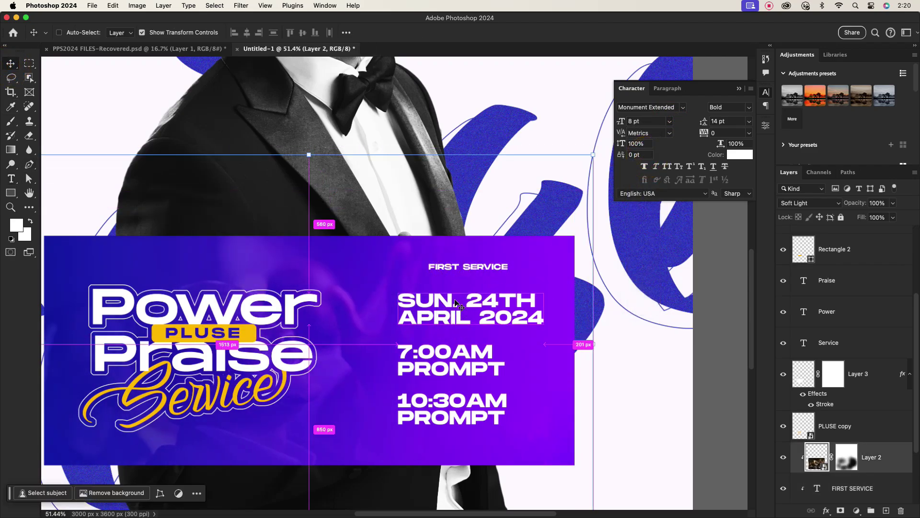
pyautogui.press('super+z')
# Move the "FIRST SERVICE" layer up the layer stack to just above the date layer
pyautogui.scroll(-3, 843, 365)
pyautogui.click(844, 417)
pyautogui.moveTo(844, 417); pyautogui.dragTo(829, 230)
# Place the "FIRST SERVICE" label directly above "7:00AM" and put a copy of it directly above "10:30AM"
pyautogui.moveTo(486, 266); pyautogui.dragTo(453, 383)
pyautogui.scroll(2, 471, 392)
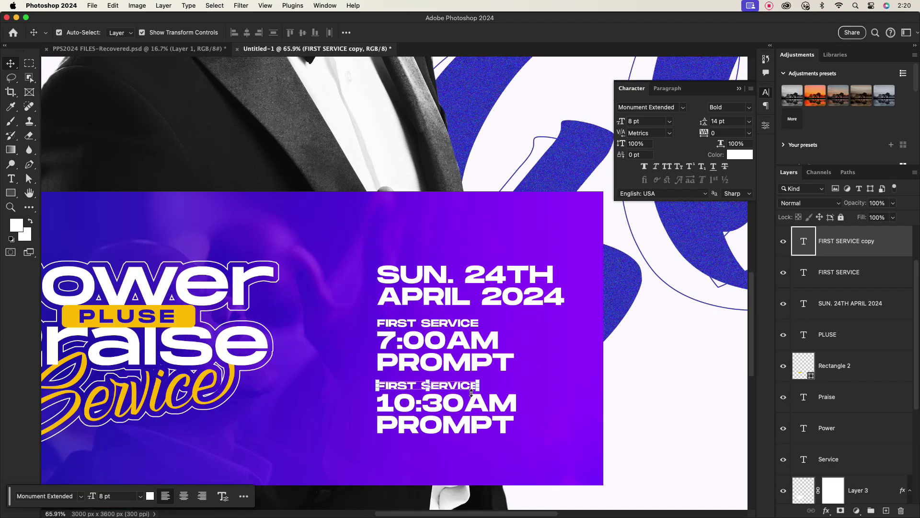
# Recolor both "FIRST SERVICE" labels with the yellow sampled from the "PLUSE" badge
pyautogui.click(738, 157)
pyautogui.click(187, 317)
pyautogui.click(798, 298)
pyautogui.click(466, 320)
pyautogui.click(738, 154)
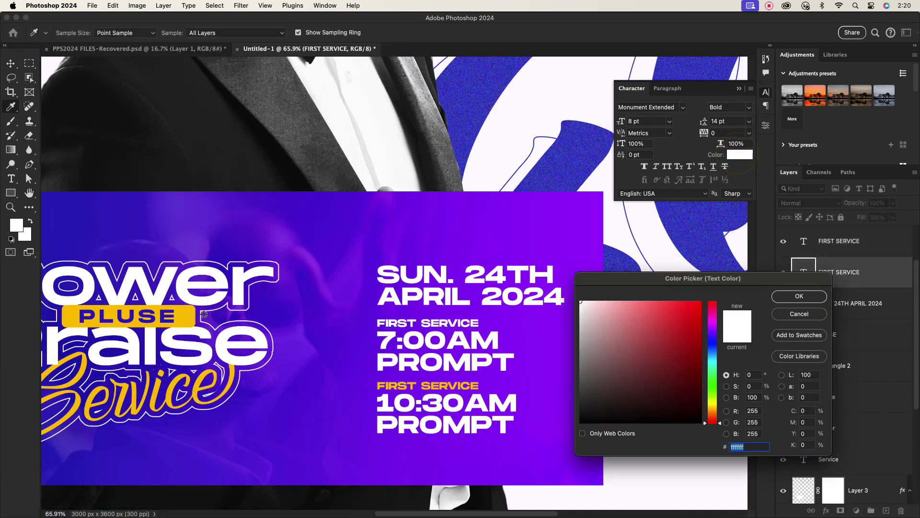
pyautogui.click(191, 316)
pyautogui.click(796, 296)
# Change the label above "10:30AM" to "SECOND SERVICE"
pyautogui.click(407, 386)
pyautogui.doubleClick(398, 386)
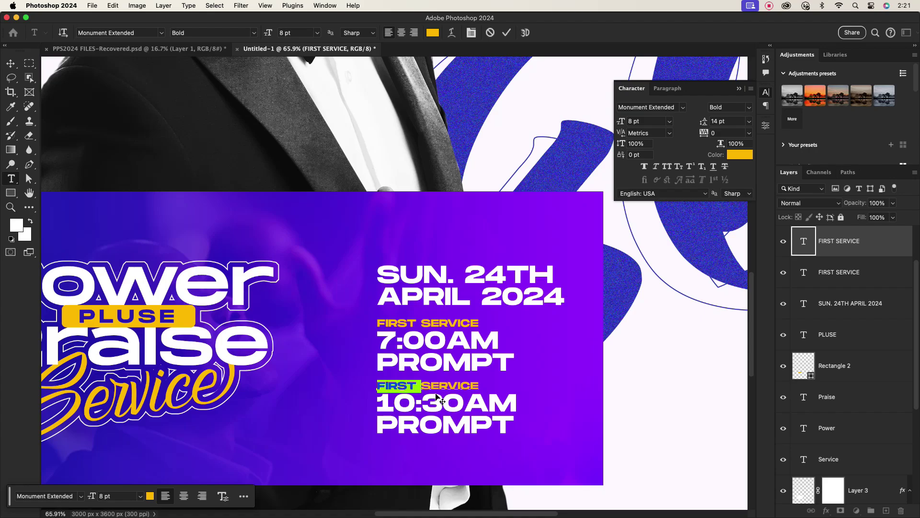
pyautogui.write('SECOND')
pyautogui.click(507, 32)
pyautogui.press('v')
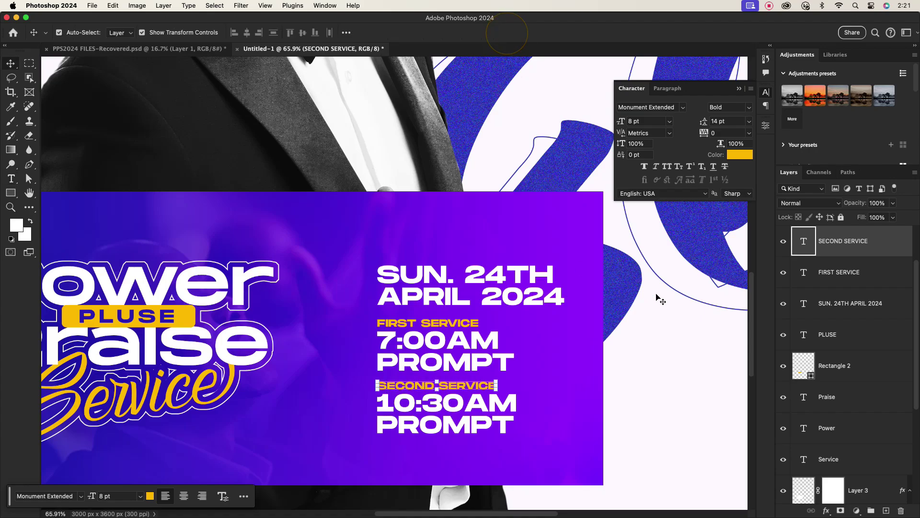
pyautogui.click(660, 300)
# Paste the church name "THE TOUCH OF PRAISE CHURCH" as a new text near the flyer's upper left corner
pyautogui.scroll(-4, 480, 312)
pyautogui.scroll(-1, 428, 315)
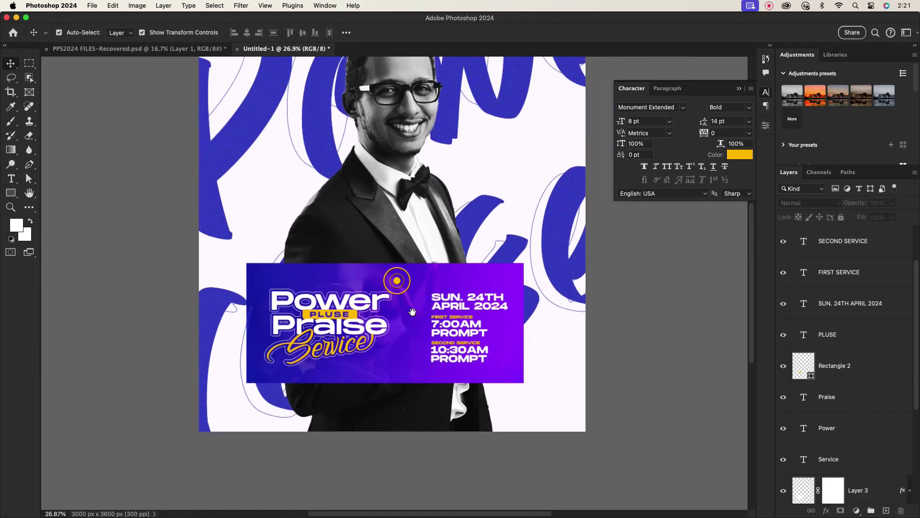
pyautogui.moveTo(410, 212); pyautogui.dragTo(424, 323)
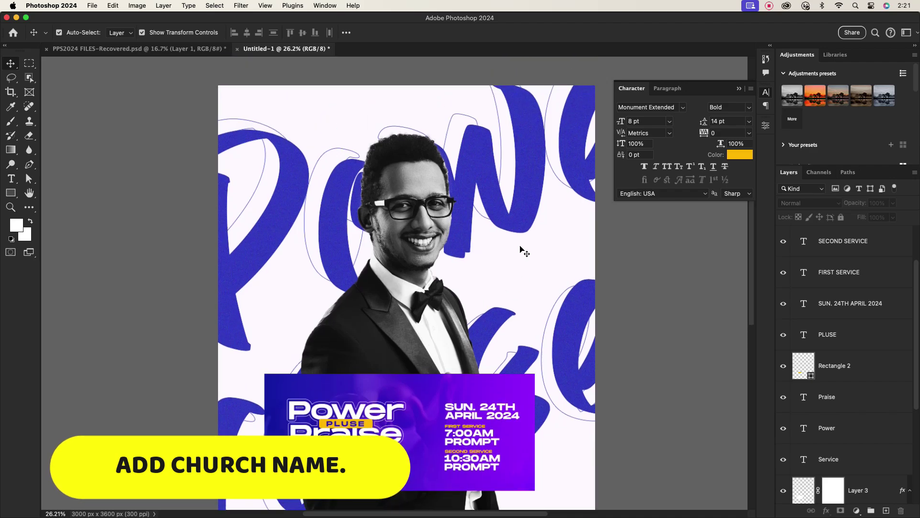
pyautogui.click(10, 178)
pyautogui.click(288, 110)
pyautogui.press('cmd+v')
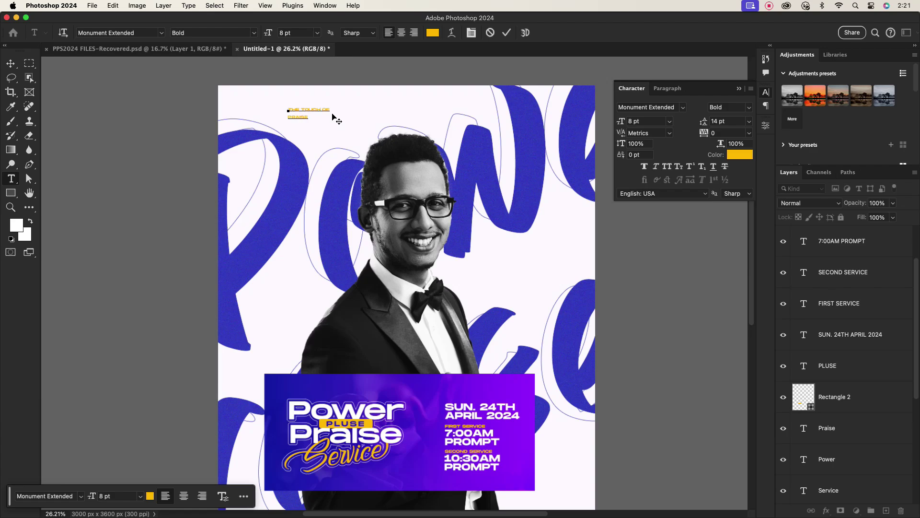
pyautogui.click(507, 32)
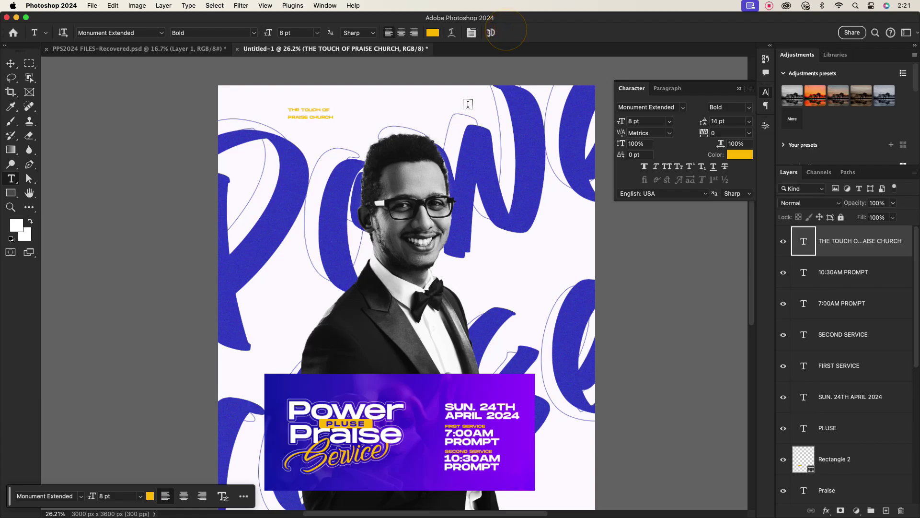
# Set the church name's text color to dark gray 313131
pyautogui.click(741, 154)
pyautogui.moveTo(619, 336); pyautogui.dragTo(582, 401)
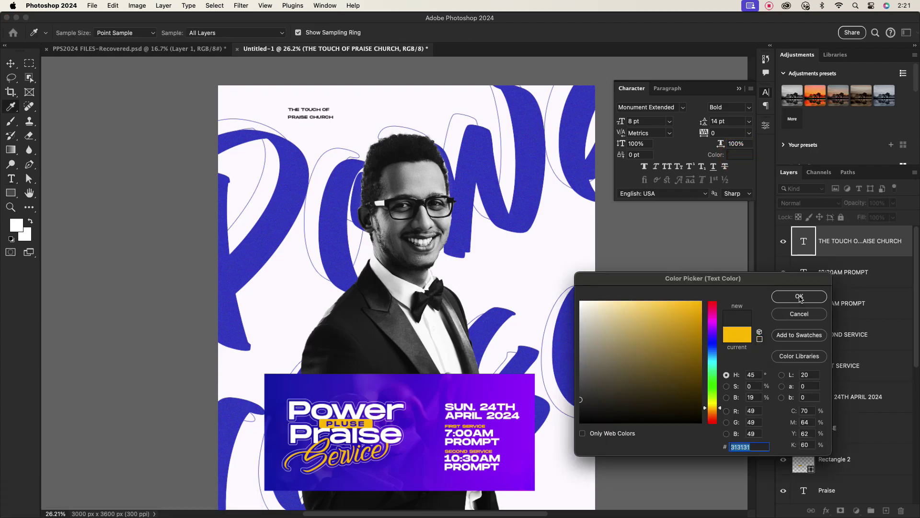
pyautogui.click(799, 297)
# Rebreak the church name into three lines: "THE TOUCH", "OF PRAISE" and "CHURCH"
pyautogui.scroll(3, 348, 120)
pyautogui.scroll(5, 356, 120)
pyautogui.click(10, 64)
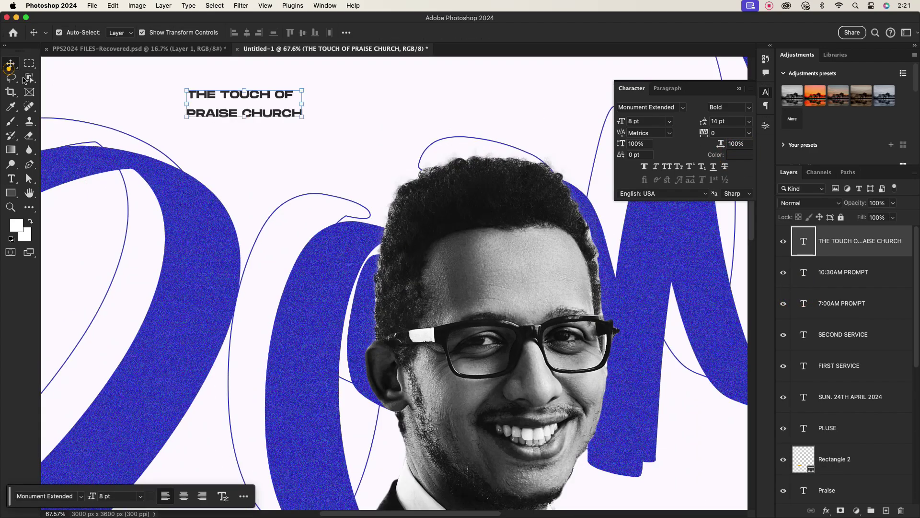
pyautogui.moveTo(246, 146); pyautogui.dragTo(357, 201)
pyautogui.click(644, 118)
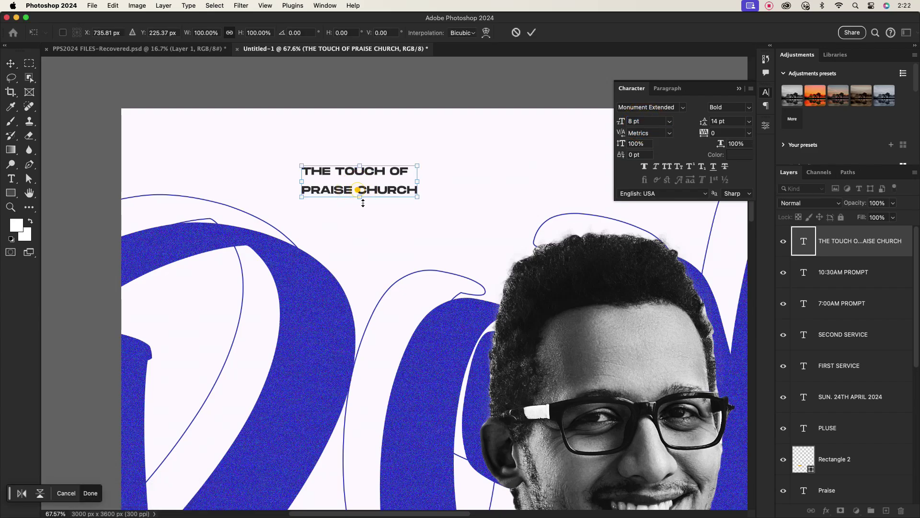
pyautogui.click(387, 171)
pyautogui.doubleClick(391, 170)
pyautogui.press('BackSpace')
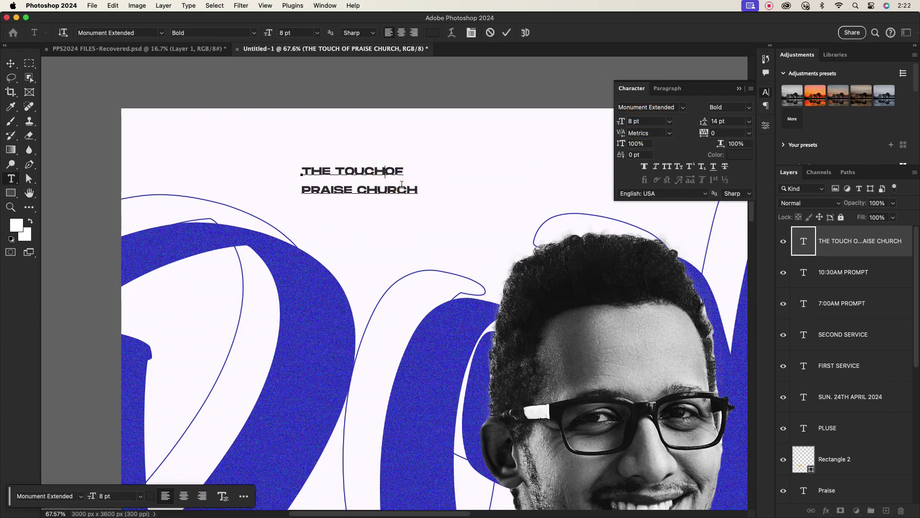
pyautogui.press('Return')
pyautogui.click(303, 209)
pyautogui.press('BackSpace')
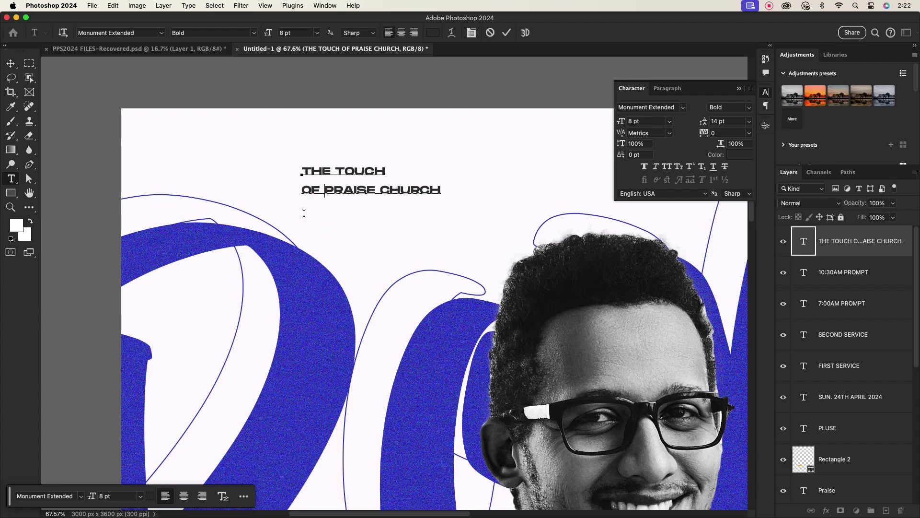
pyautogui.click(379, 190)
pyautogui.press('BackSpace')
pyautogui.press('Return')
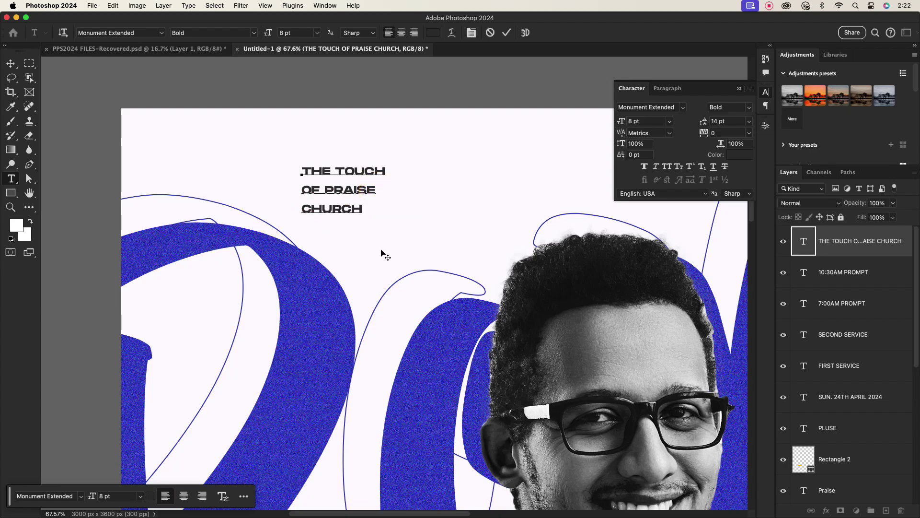
pyautogui.click(506, 36)
# Set the church name's leading to 7 pt
pyautogui.click(645, 123)
pyautogui.click(724, 123)
pyautogui.press('Down')
pyautogui.press('Down')
pyautogui.press('Down')
pyautogui.press('Down')
pyautogui.press('Down')
pyautogui.press('Down')
pyautogui.press('Down')
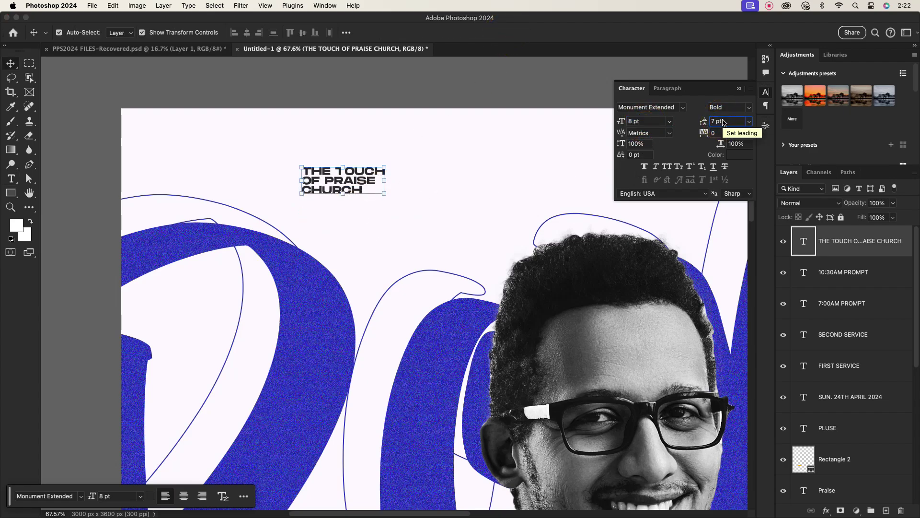
# Scale the church name up to about 14.31 pt and place it in the flyer's upper left corner
pyautogui.moveTo(385, 193); pyautogui.dragTo(421, 205)
pyautogui.moveTo(339, 183); pyautogui.dragTo(302, 221)
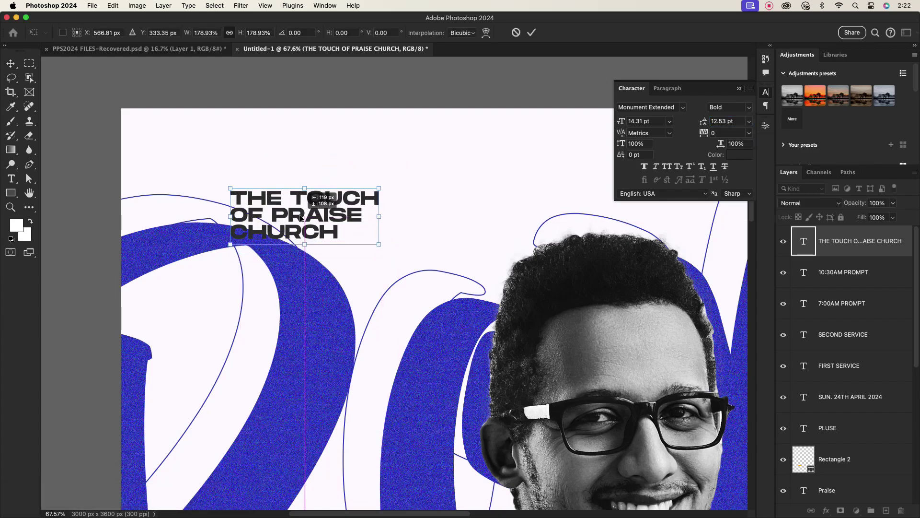
pyautogui.click(531, 32)
pyautogui.scroll(-5, 436, 222)
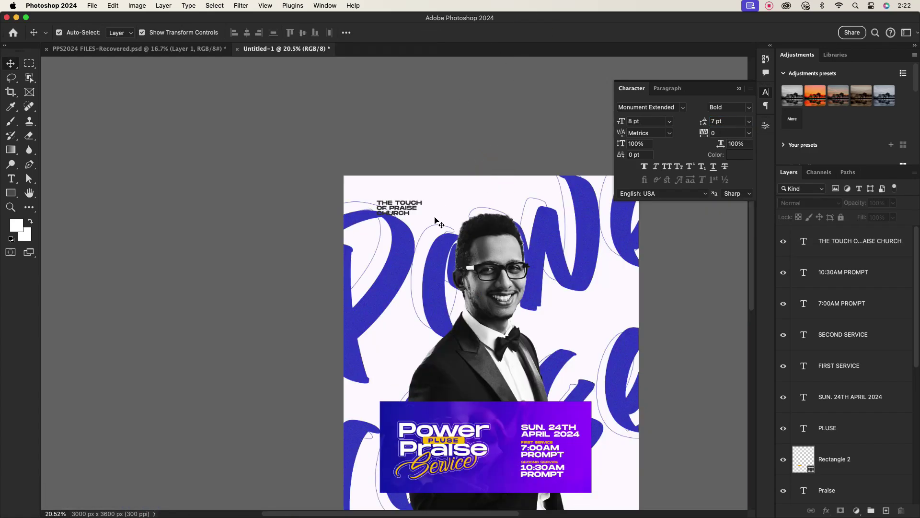
pyautogui.scroll(2, 428, 251)
pyautogui.moveTo(392, 197); pyautogui.dragTo(385, 190)
pyautogui.click(415, 251)
pyautogui.scroll(-2, 400, 276)
# Draw a white rectangle of about 676 x 755 px beside the minister and place it right of his bow tie, above the gradient panel
pyautogui.moveTo(462, 337); pyautogui.dragTo(440, 263)
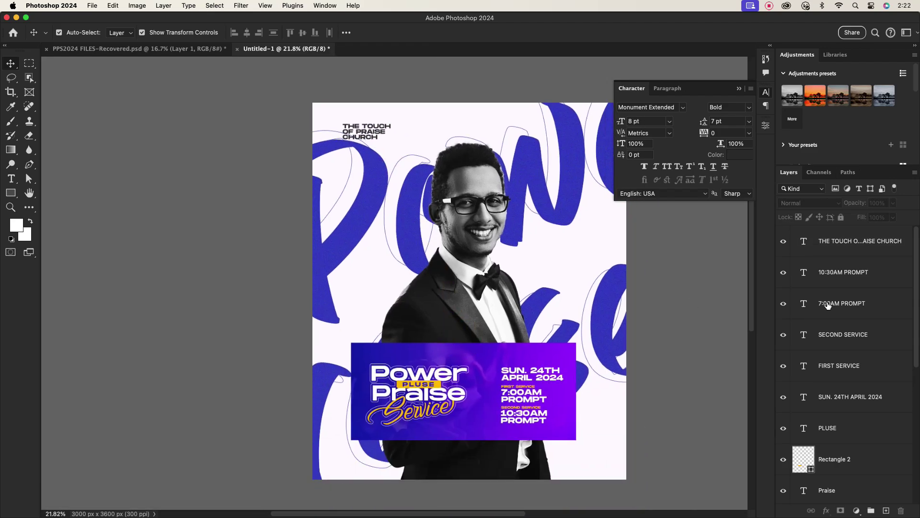
pyautogui.scroll(-3, 829, 305)
pyautogui.hscroll(3, 477, 312)
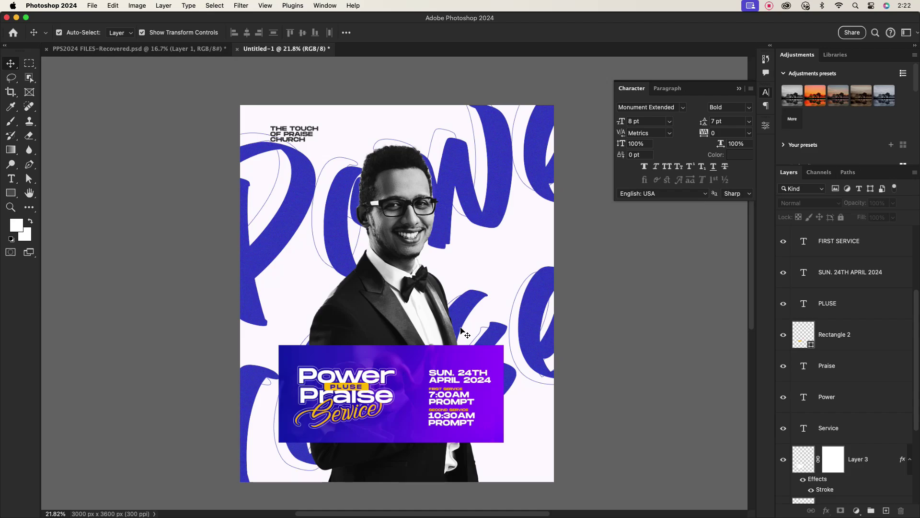
pyautogui.scroll(3, 849, 302)
pyautogui.scroll(-6, 852, 305)
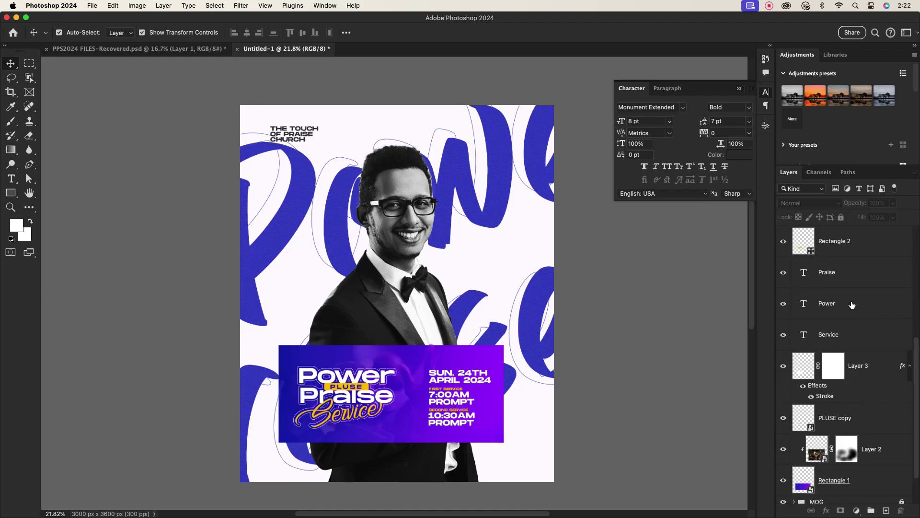
pyautogui.click(11, 193)
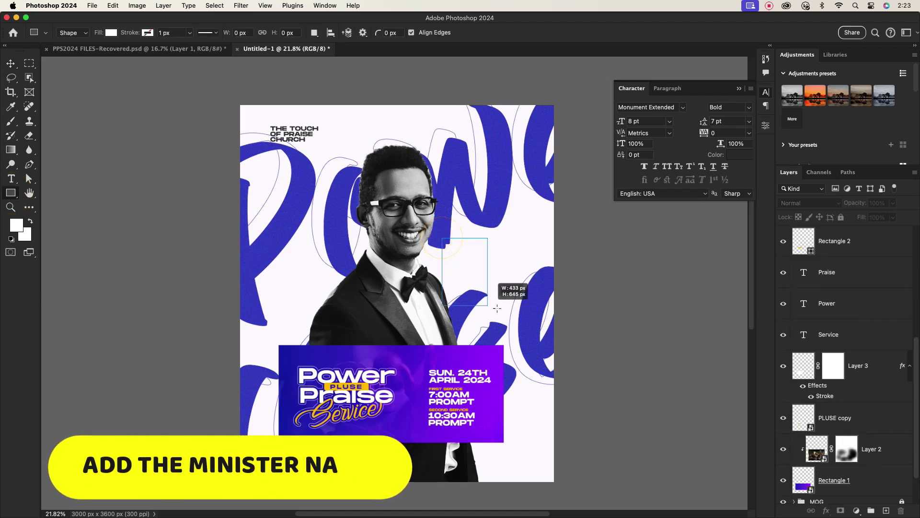
pyautogui.moveTo(442, 237); pyautogui.dragTo(513, 316)
pyautogui.press('v')
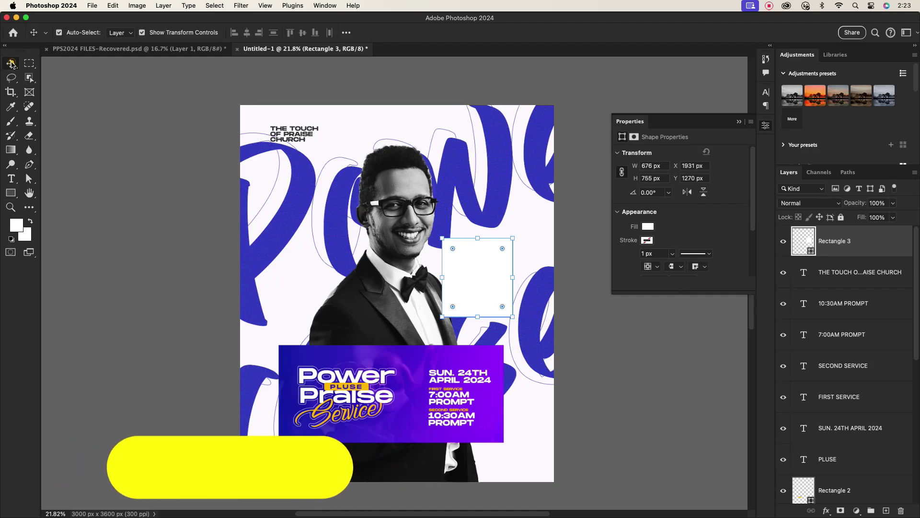
pyautogui.moveTo(478, 272); pyautogui.dragTo(494, 274)
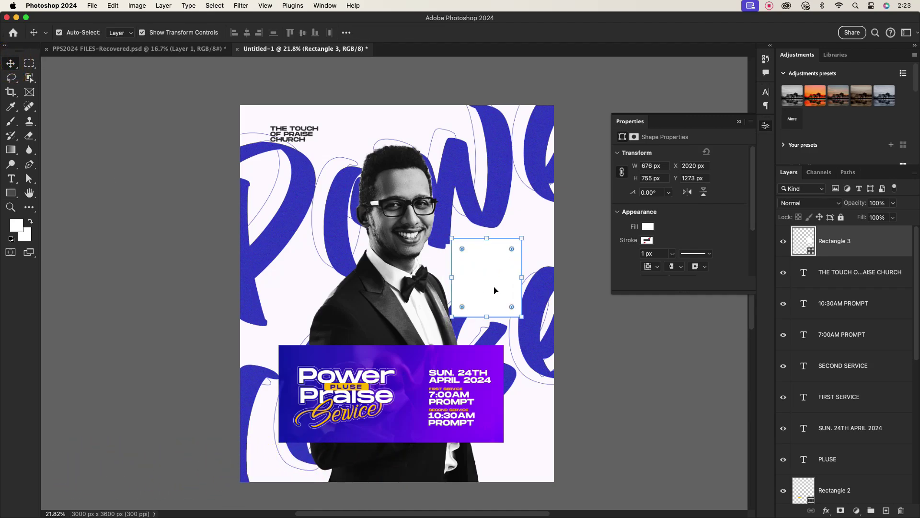
# Duplicate the church name text, stack the copy above the white rectangle's layer and place it in the rectangle's upper left corner
pyautogui.click(867, 238)
pyautogui.moveTo(286, 137); pyautogui.dragTo(490, 269)
pyautogui.moveTo(857, 266); pyautogui.dragTo(853, 225)
pyautogui.scroll(5, 496, 274)
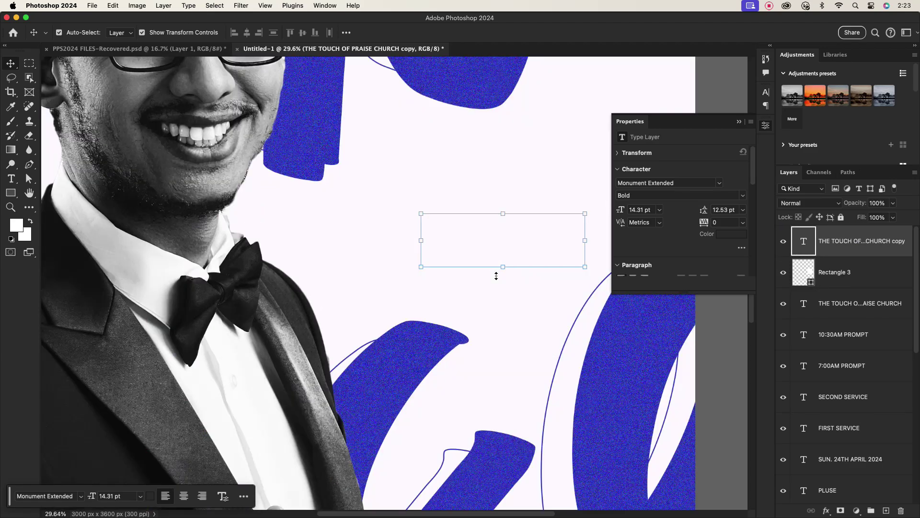
pyautogui.moveTo(492, 242); pyautogui.dragTo(426, 199)
# Replace the copied text with a two-line heading: "MEET OUR" and "SPECIAL GUEST"
pyautogui.doubleClick(426, 199)
pyautogui.write('MEET')
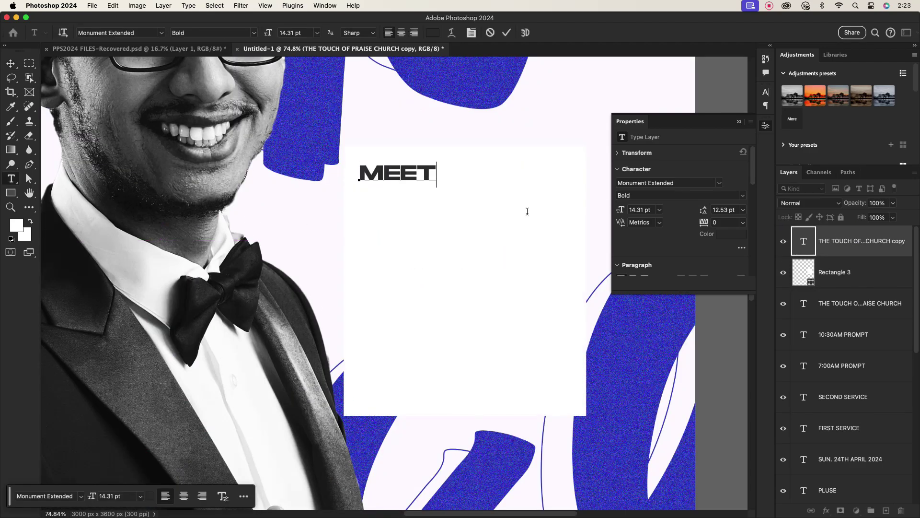
pyautogui.write(' OUR SPECIA')
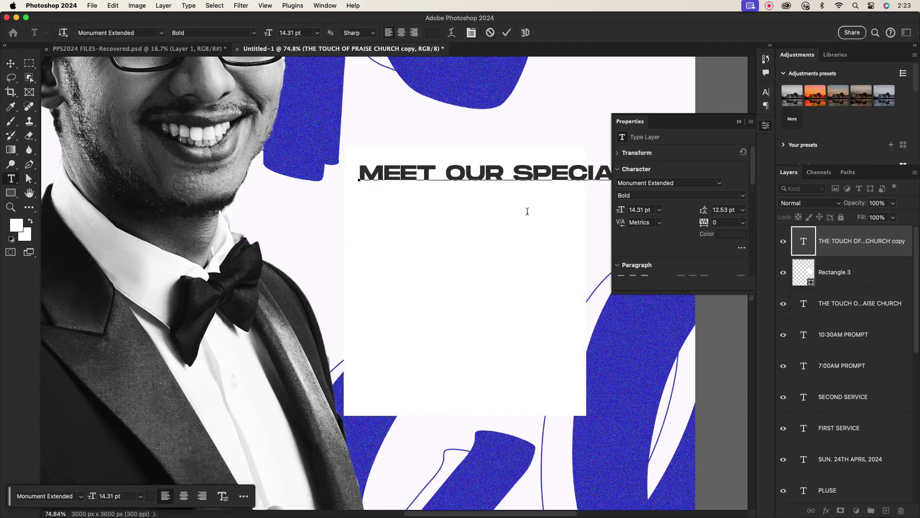
pyautogui.write('C')
pyautogui.press('BackSpace')
pyautogui.press('BackSpace')
pyautogui.press('BackSpace')
pyautogui.press('BackSpace')
pyautogui.press('BackSpace')
pyautogui.press('Return')
pyautogui.write('SPE')
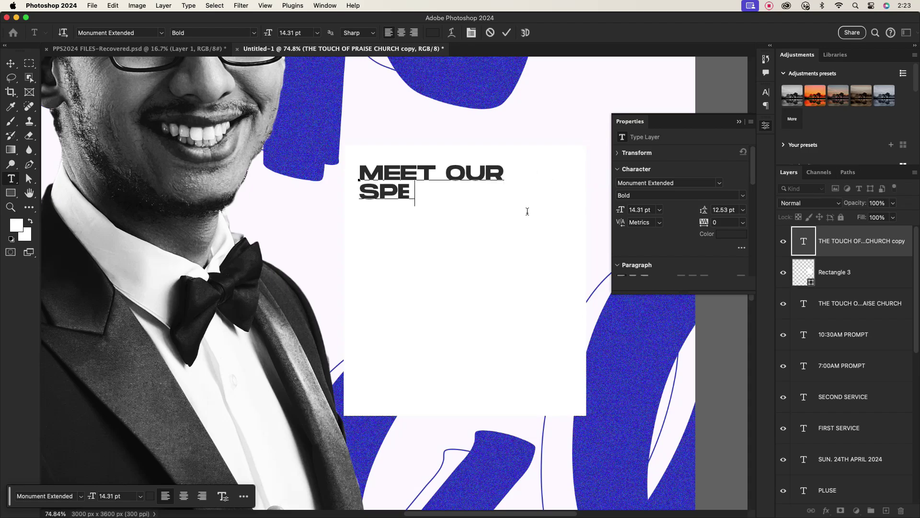
pyautogui.write('CAIL')
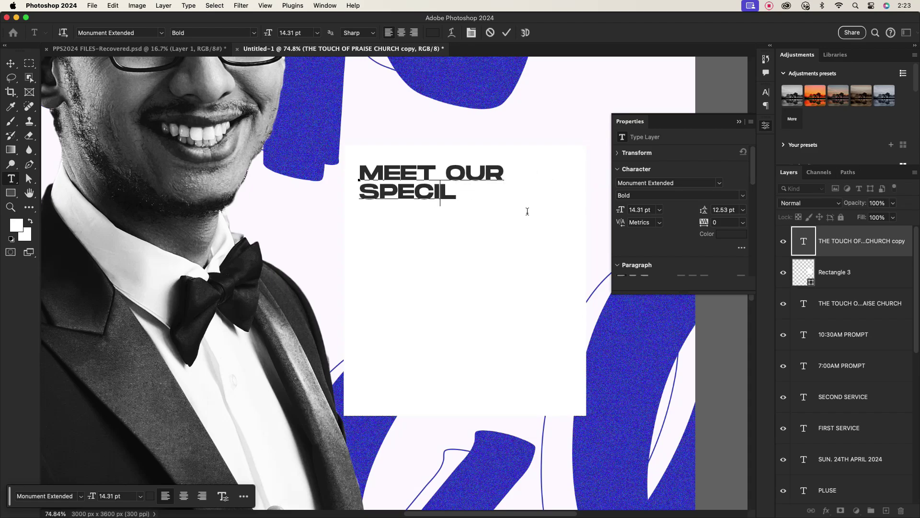
pyautogui.write('AAL GUE')
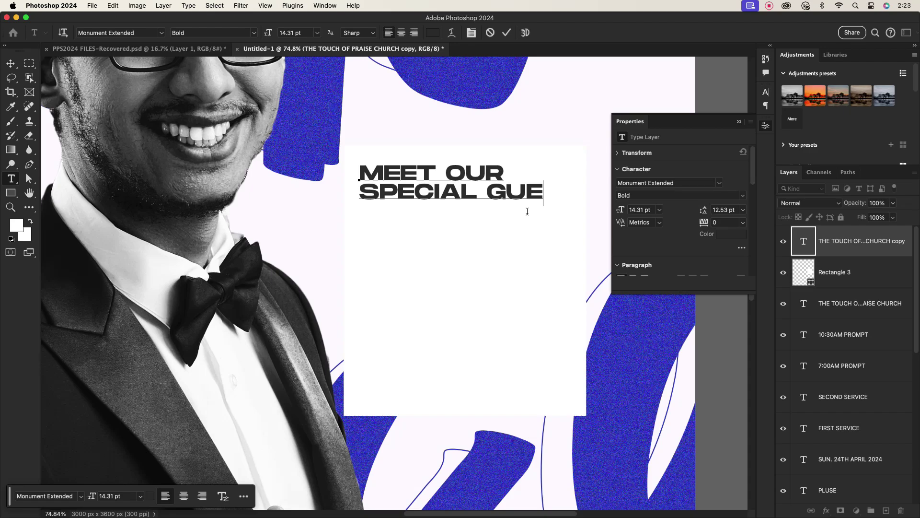
pyautogui.write('ST')
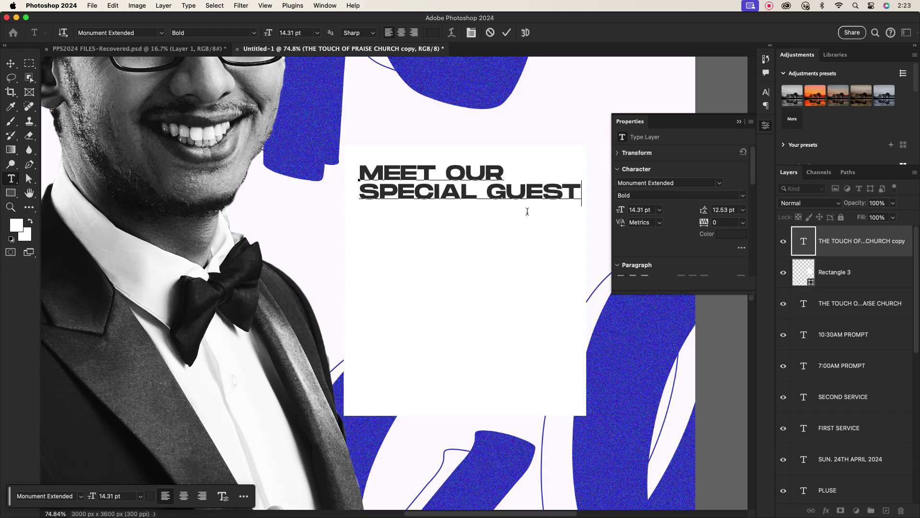
pyautogui.click(507, 32)
# Set the "MEET OUR SPECIAL GUEST" heading's font size to 14 pt
pyautogui.press('v')
pyautogui.click(481, 251)
pyautogui.click(456, 195)
pyautogui.click(766, 93)
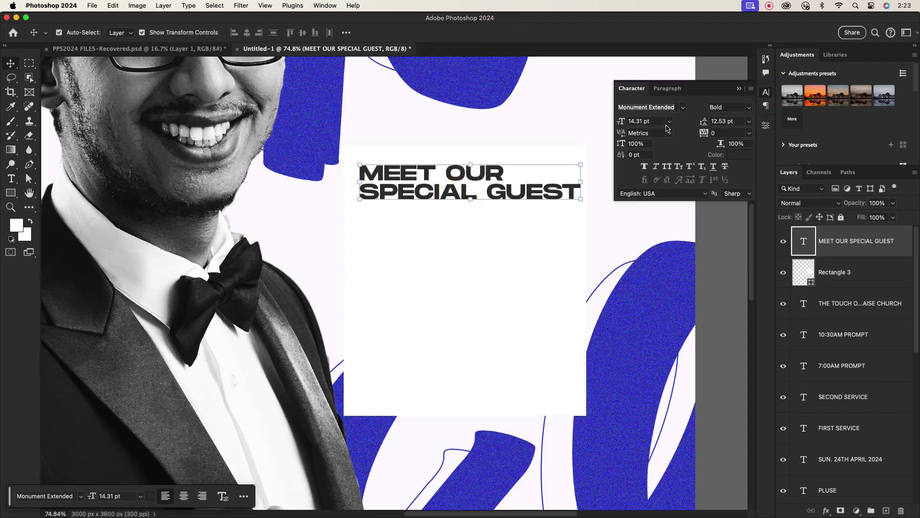
pyautogui.click(669, 122)
pyautogui.click(645, 158)
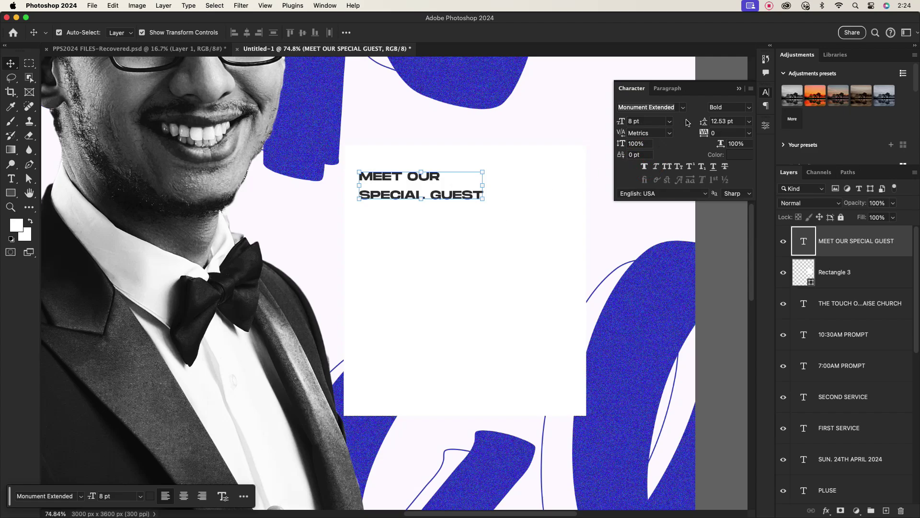
pyautogui.click(670, 122)
pyautogui.click(645, 203)
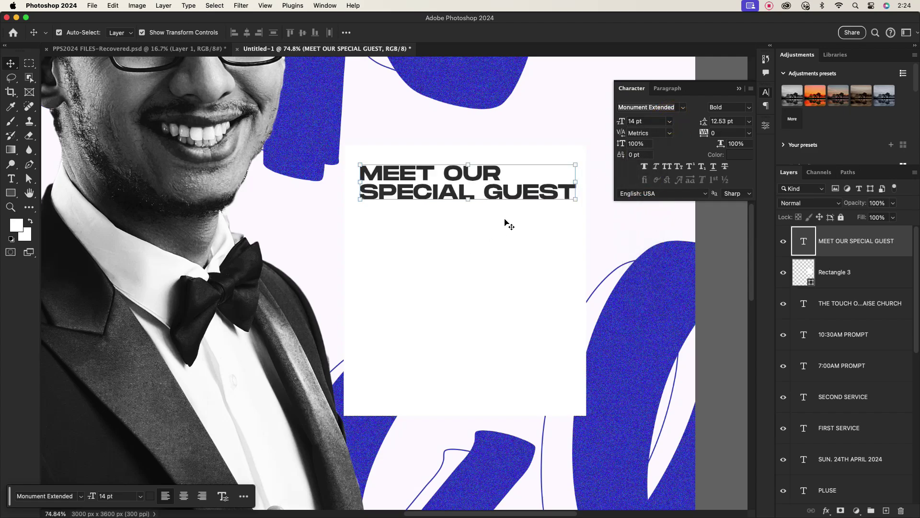
pyautogui.scroll(-10, 499, 246)
pyautogui.click(499, 246)
pyautogui.click(575, 253)
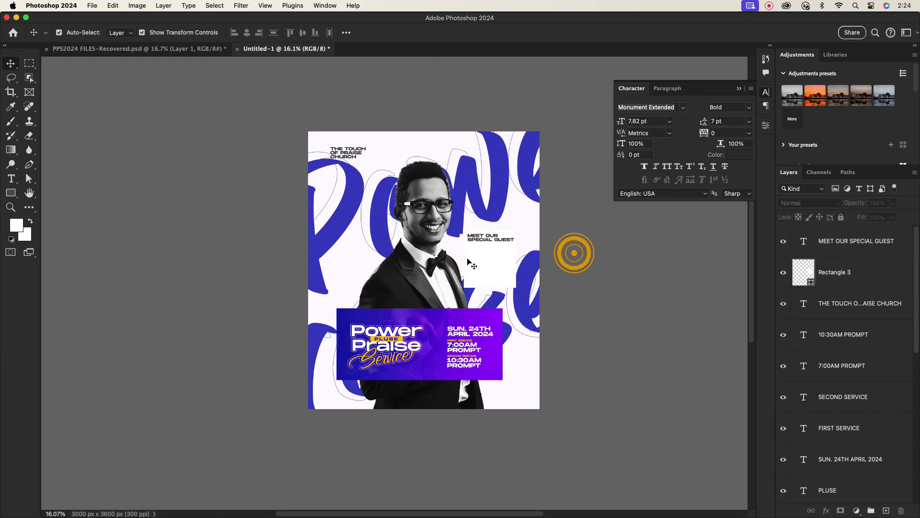
# Duplicate the guest heading just below itself and replace the copy with "BISHOP" and the guest's name over three lines
pyautogui.scroll(7, 468, 260)
pyautogui.click(479, 203)
pyautogui.moveTo(485, 204); pyautogui.dragTo(485, 242)
pyautogui.doubleClick(485, 242)
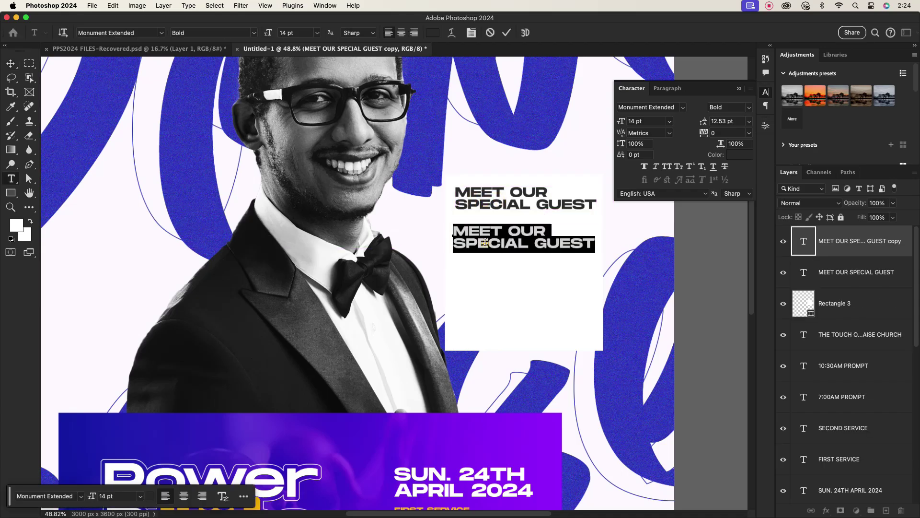
pyautogui.write('BISHOP')
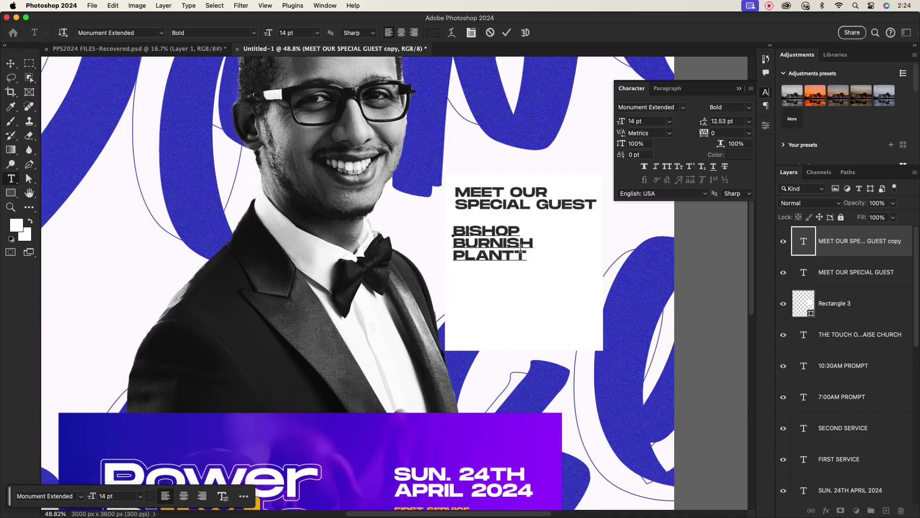
# Set the two lines of the guest's name under "BISHOP" to 18 pt and increase their leading so they no longer overlap
pyautogui.moveTo(522, 255); pyautogui.dragTo(454, 238)
pyautogui.click(653, 121)
pyautogui.write('18')
pyautogui.press('Return')
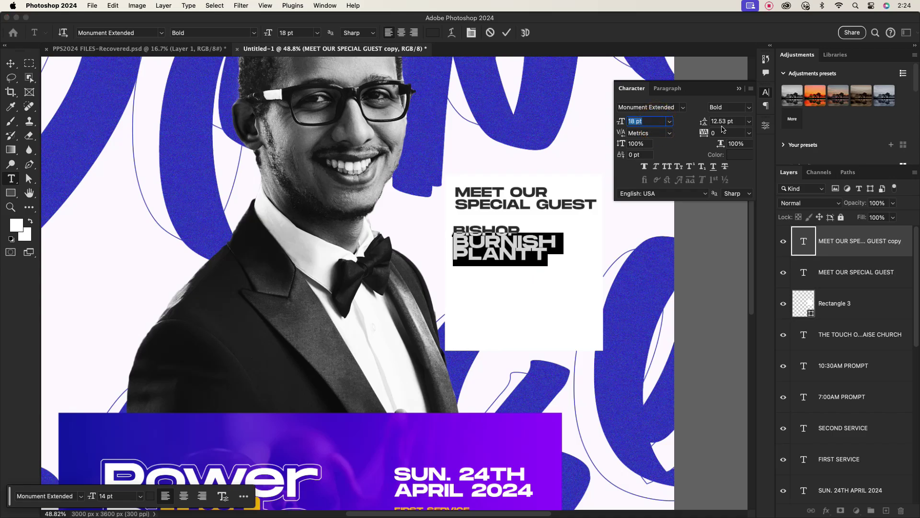
pyautogui.click(726, 121)
pyautogui.press('Escape')
pyautogui.press('v')
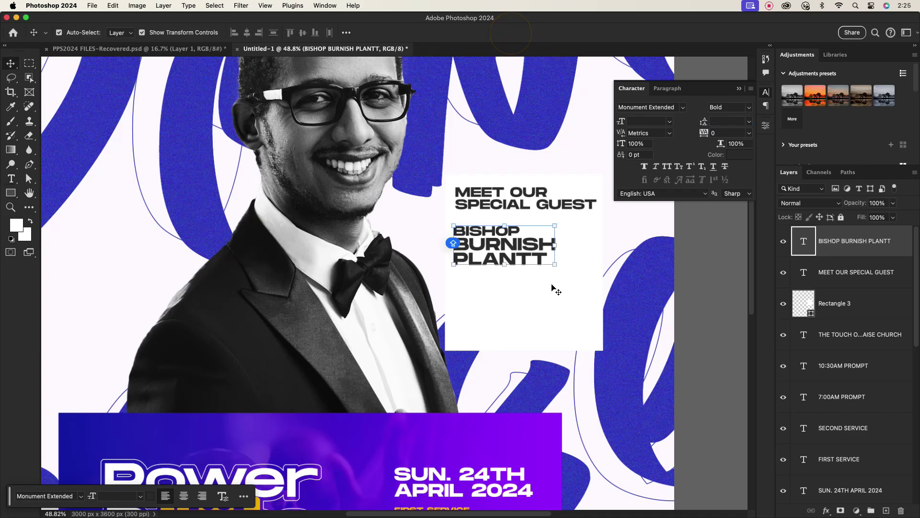
pyautogui.click(540, 290)
# Duplicate the guest's name block below itself and replace the copy with "THE CHURCH OF GOD MISSION LONDON." over three lines
pyautogui.moveTo(513, 253); pyautogui.dragTo(513, 305)
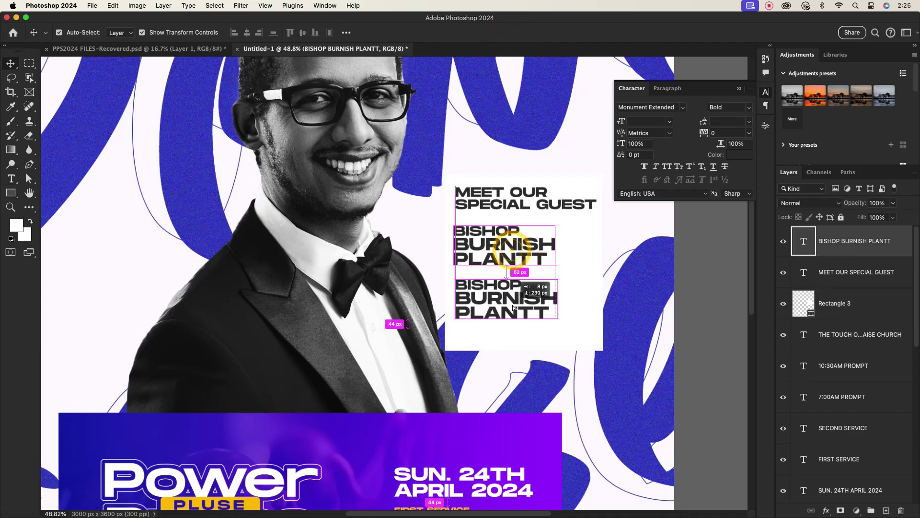
pyautogui.doubleClick(511, 305)
pyautogui.write('THE CHURCH OF GOD MIS')
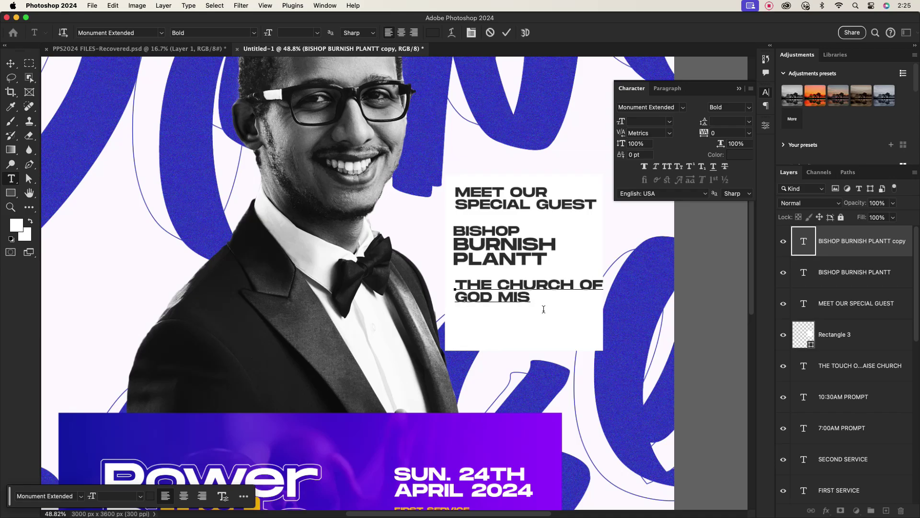
pyautogui.press('BackSpace')
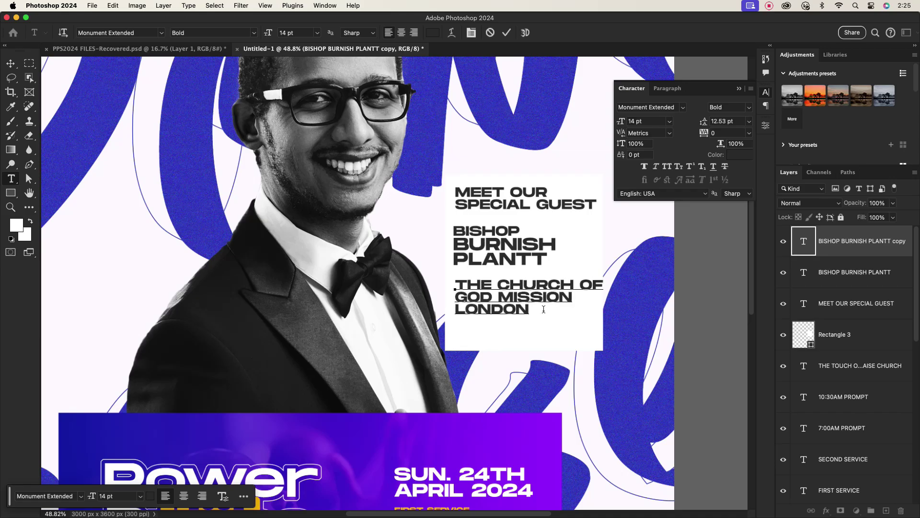
pyautogui.click(507, 34)
# Scale the guest's church text down to about 8.34 pt and move it directly beneath the guest's name
pyautogui.press('v')
pyautogui.moveTo(603, 317); pyautogui.dragTo(543, 299)
pyautogui.moveTo(495, 291); pyautogui.dragTo(495, 286)
pyautogui.click(532, 32)
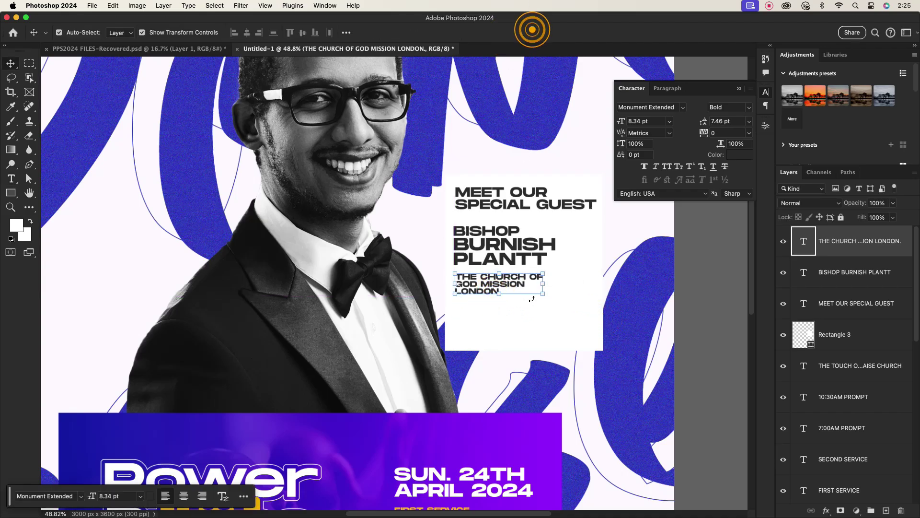
# Recolor the guest's church text with the bright purple sampled from the gradient panel
pyautogui.click(740, 155)
pyautogui.click(530, 441)
pyautogui.press('Return')
# Recolor the "MEET OUR SPECIAL GUEST" heading with the blue sampled from the background lettering
pyautogui.click(501, 197)
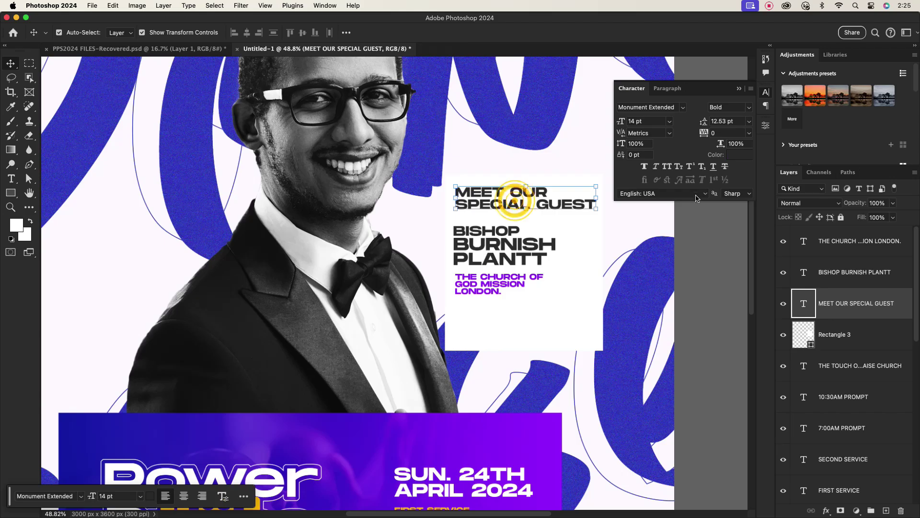
pyautogui.click(740, 154)
pyautogui.click(548, 126)
pyautogui.click(800, 296)
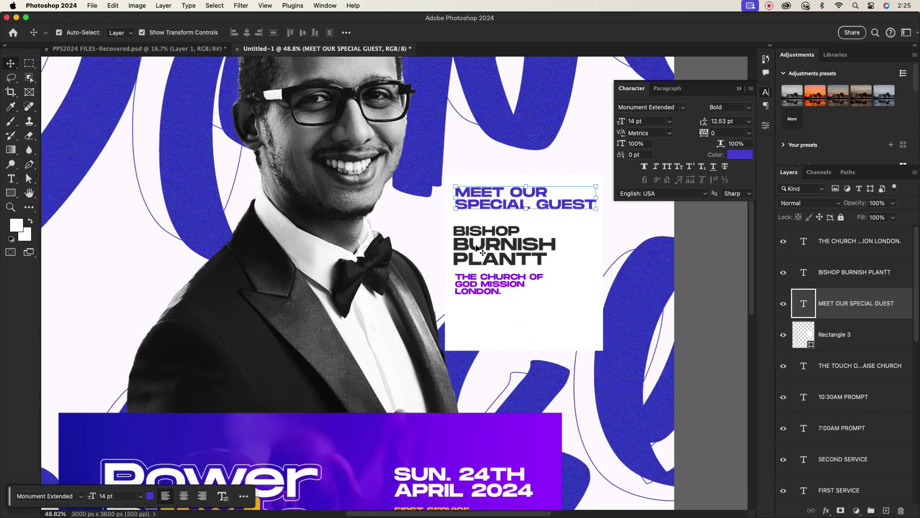
# Recolor the guest's church text with the dark gray sampled from the guest's name
pyautogui.click(492, 242)
pyautogui.scroll(8, 493, 241)
pyautogui.scroll(-6, 486, 242)
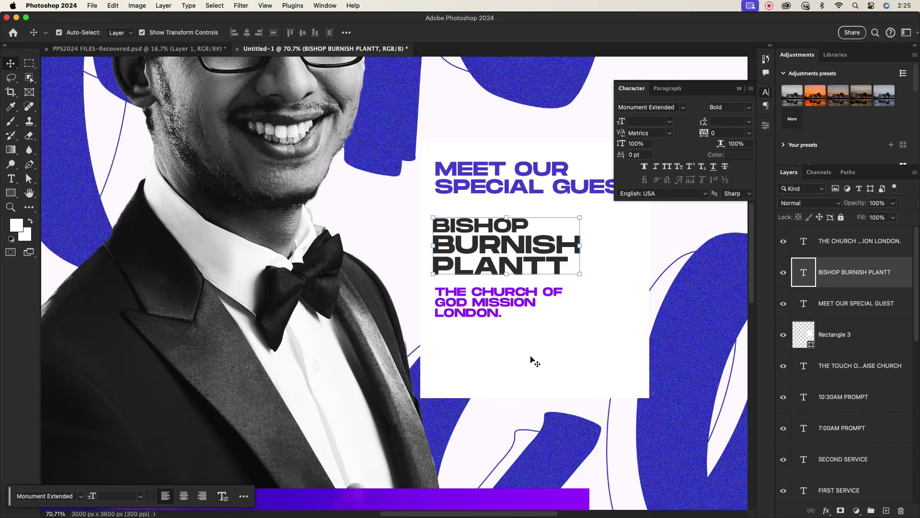
pyautogui.click(499, 301)
pyautogui.click(735, 159)
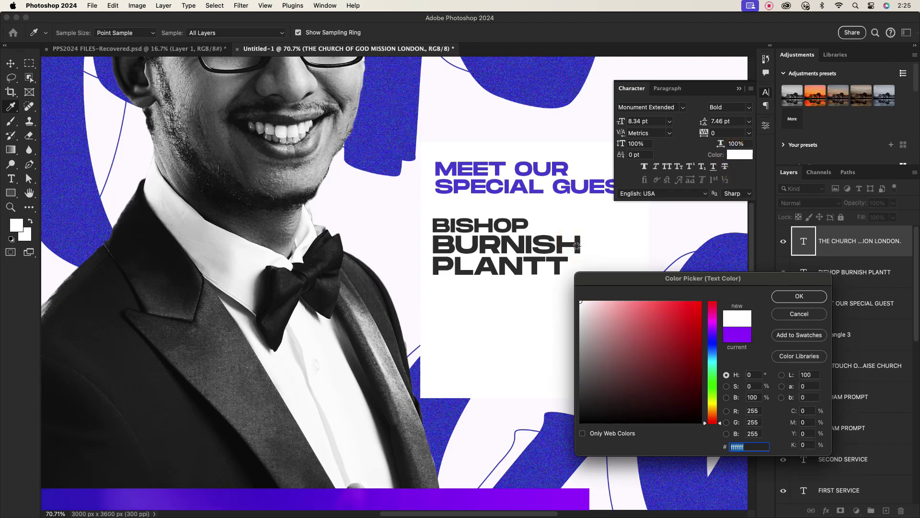
pyautogui.click(578, 247)
pyautogui.click(655, 361)
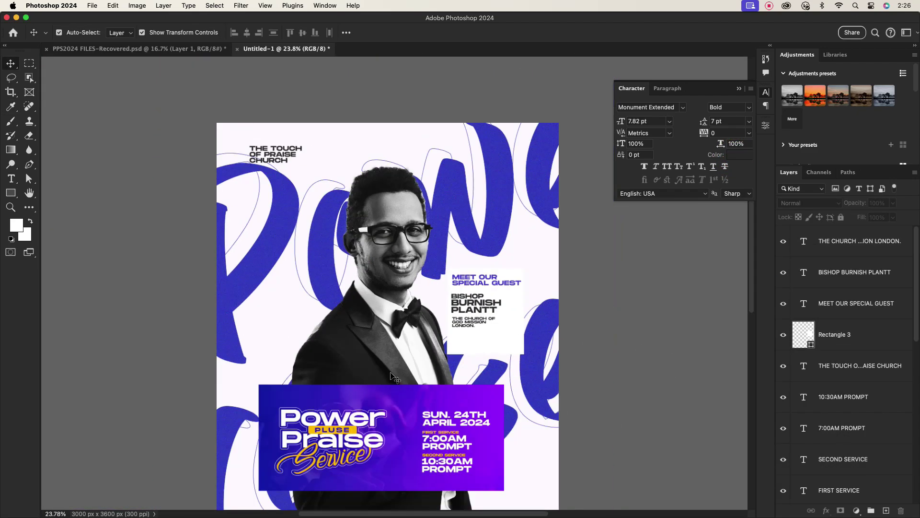
# Draw a white circle about 523 px wide and place it left of the minister's shoulder, above the gradient panel
pyautogui.scroll(2, 389, 363)
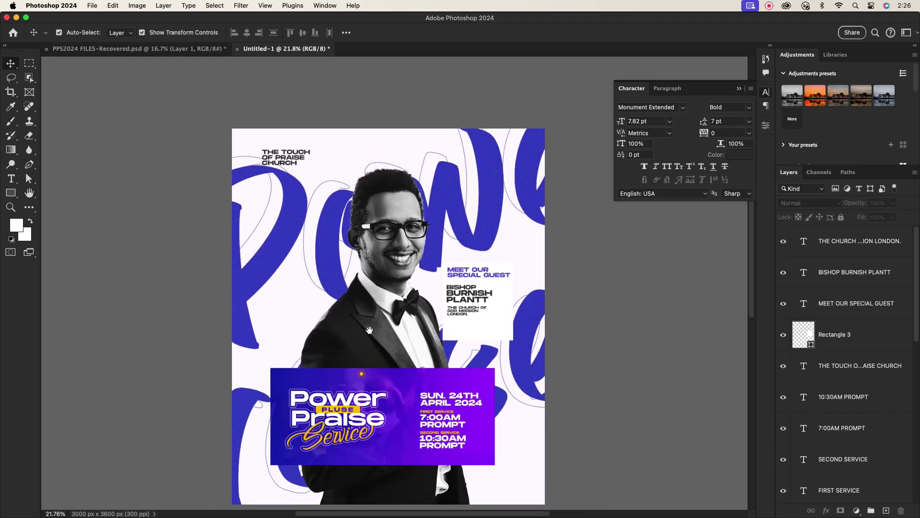
pyautogui.click(229, 467)
pyautogui.rightClick(10, 193)
pyautogui.click(48, 202)
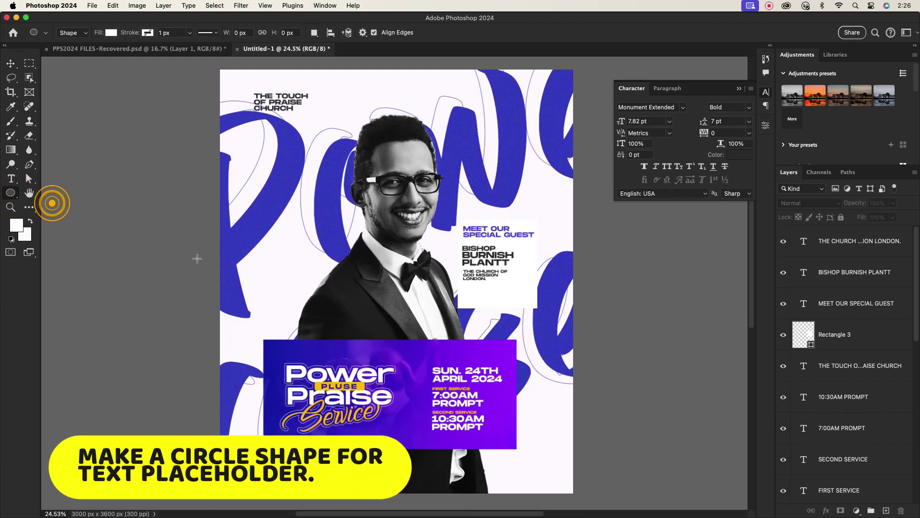
pyautogui.moveTo(263, 257); pyautogui.dragTo(327, 347)
pyautogui.click(10, 63)
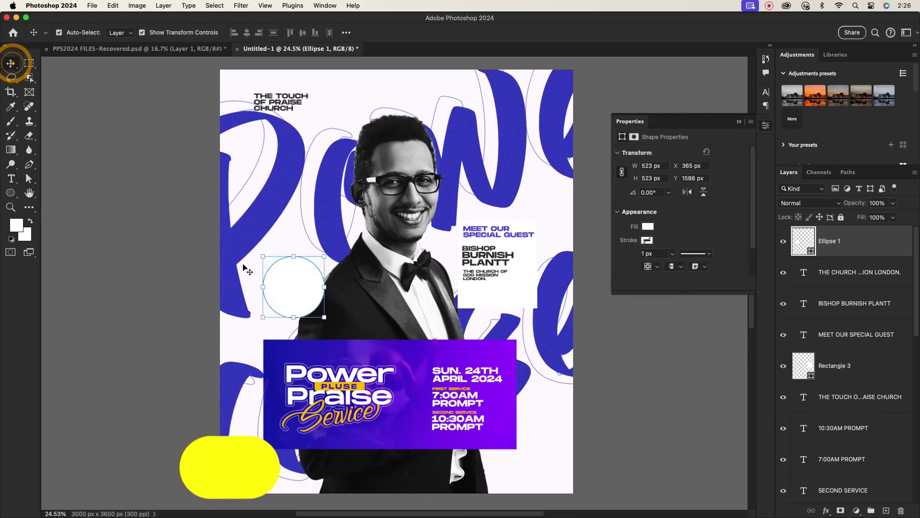
pyautogui.moveTo(293, 289); pyautogui.dragTo(283, 275)
pyautogui.click(740, 121)
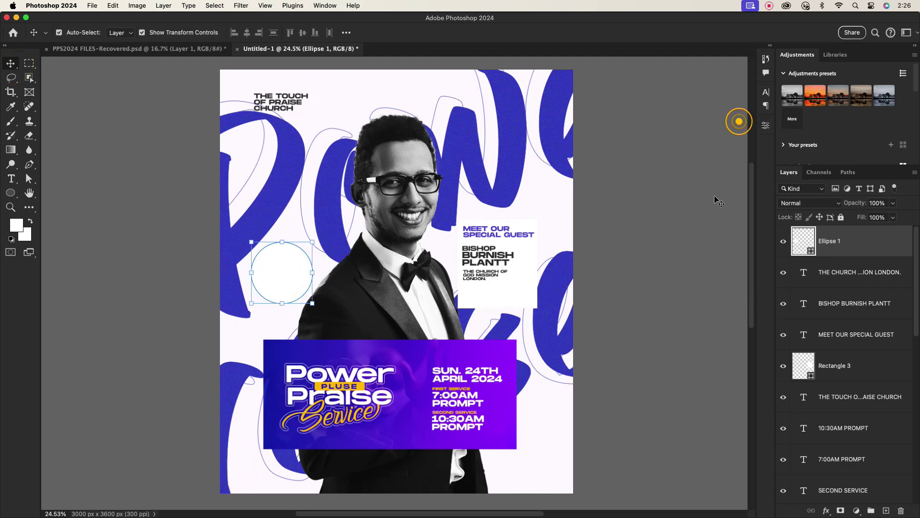
pyautogui.click(765, 92)
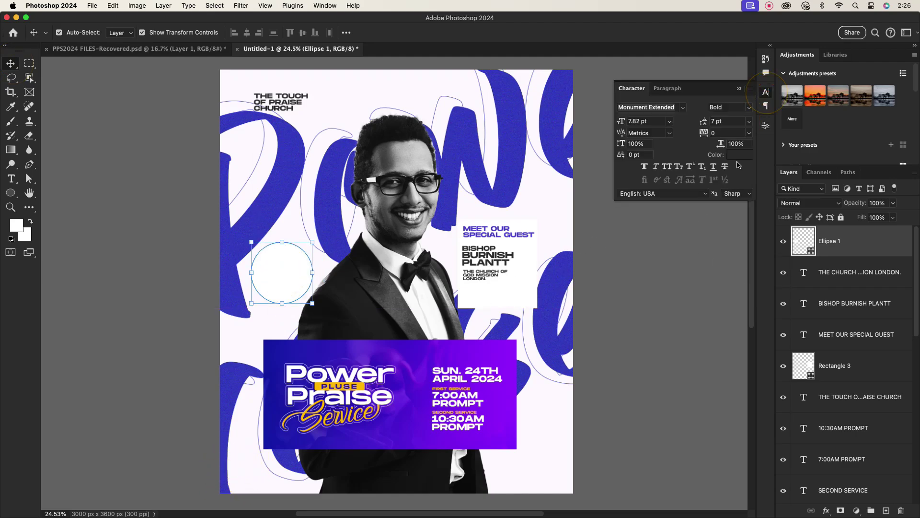
# Recolor the circle beside the minister's shoulder near-black and shift it slightly downward
pyautogui.doubleClick(816, 256)
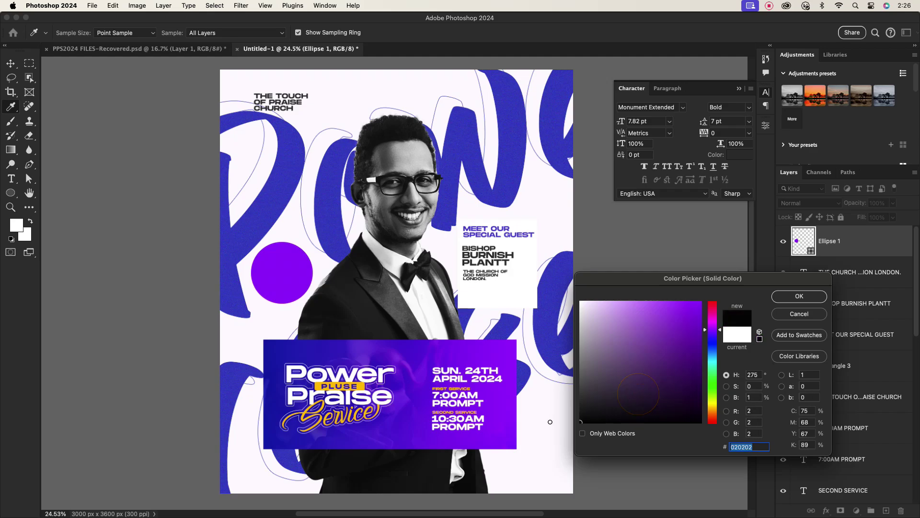
pyautogui.click(799, 296)
pyautogui.press('v')
pyautogui.moveTo(290, 274); pyautogui.dragTo(291, 279)
pyautogui.moveTo(278, 277); pyautogui.dragTo(279, 278)
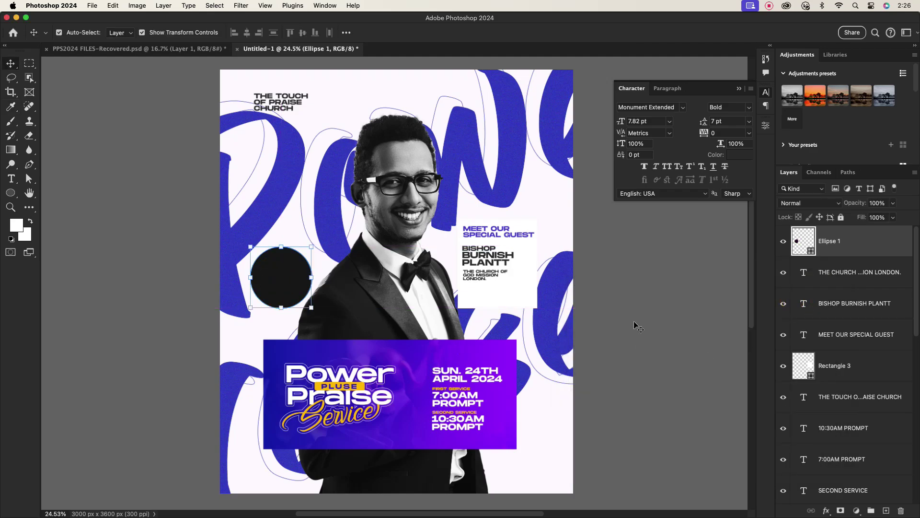
# Duplicate the guest's name text onto the black circle, stack the copy above the Ellipse 1 layer and color it white
pyautogui.moveTo(481, 262); pyautogui.dragTo(280, 282)
pyautogui.moveTo(842, 302); pyautogui.dragTo(836, 246)
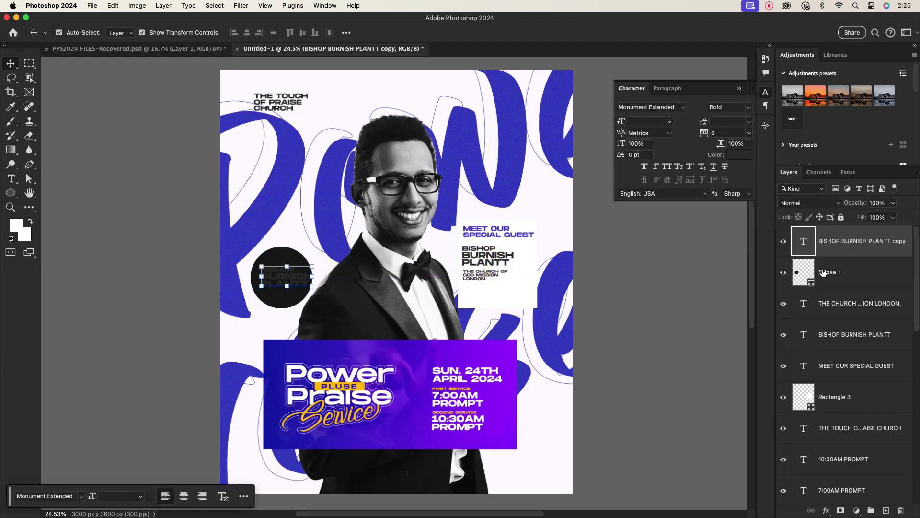
pyautogui.click(739, 154)
pyautogui.click(565, 282)
pyautogui.click(801, 300)
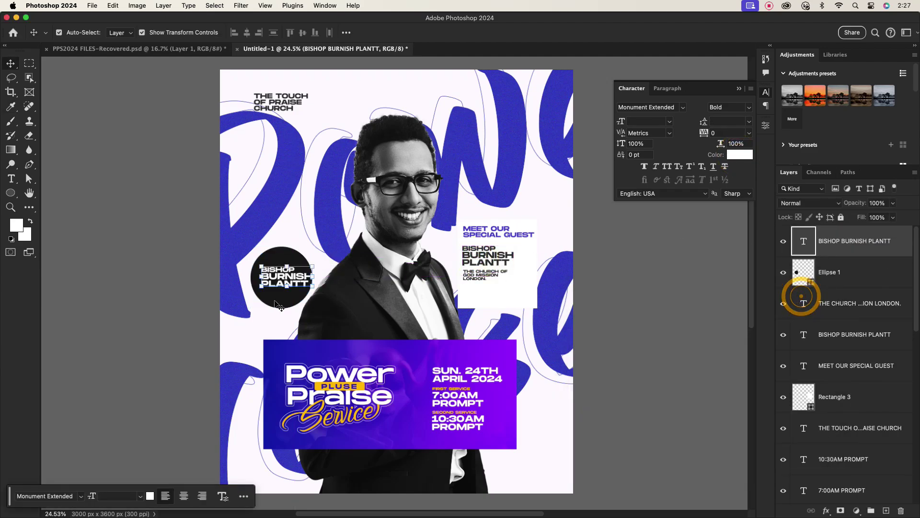
# Replace the white text copied onto the circle with "PLAN TO ATTEND AND COME WITH SOMEONE"
pyautogui.scroll(5, 295, 274)
pyautogui.doubleClick(295, 274)
pyautogui.hotkey('ctrl', 'a')
pyautogui.write('EVENT')
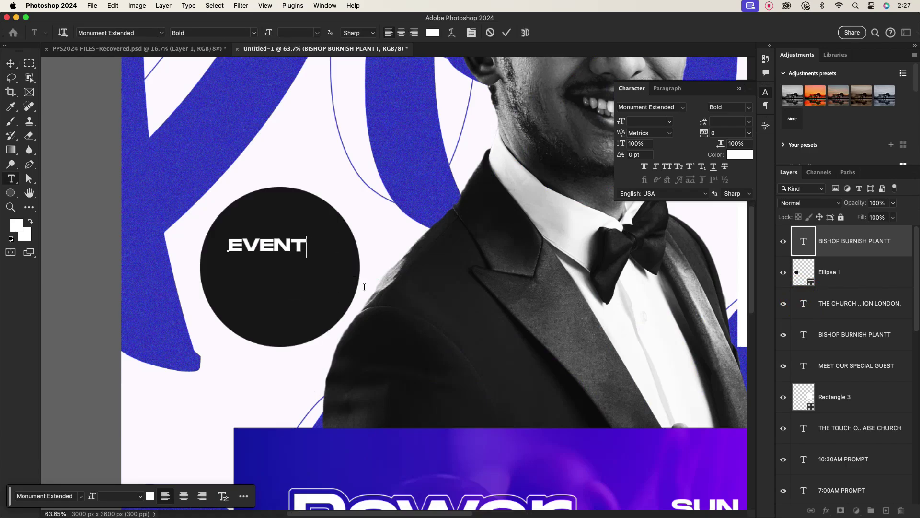
pyautogui.press('BackSpace')
pyautogui.press('BackSpace')
pyautogui.press('BackSpace')
pyautogui.press('BackSpace')
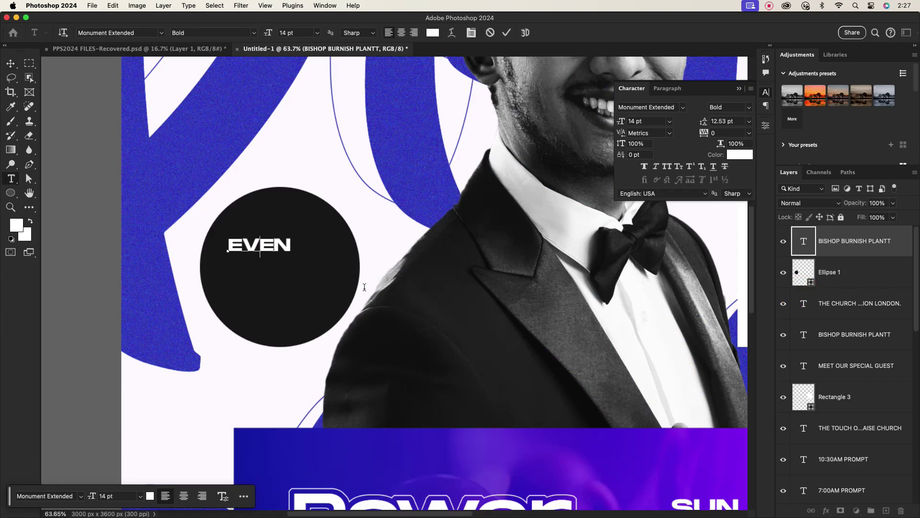
pyautogui.press('BackSpace')
pyautogui.press('BackSpace')
pyautogui.press('BackSpace')
pyautogui.press('BackSpace')
pyautogui.write('PLAN')
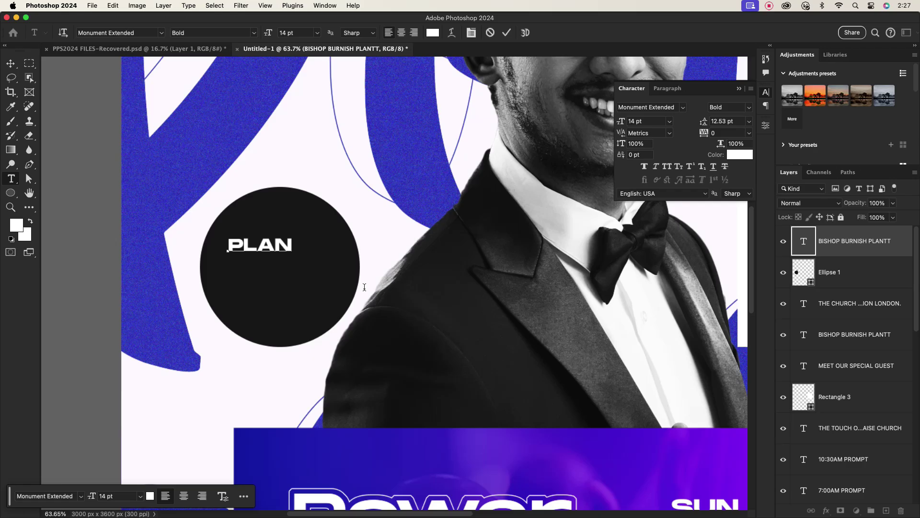
pyautogui.write(' TO AT')
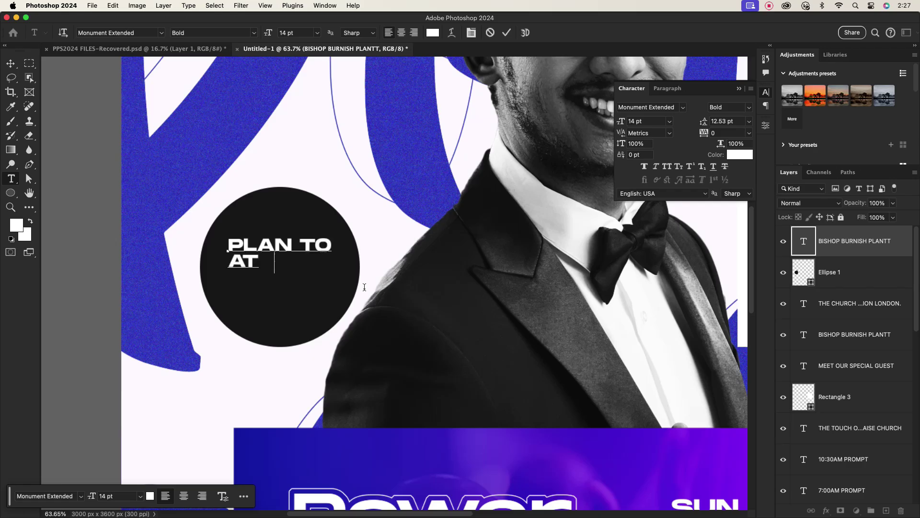
pyautogui.write('TEND AND COME')
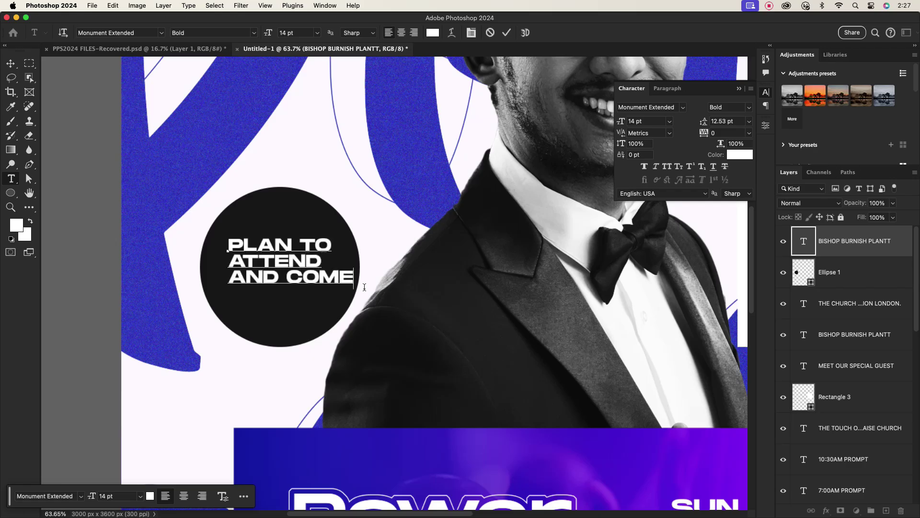
pyautogui.write(' WITH SOMEONE')
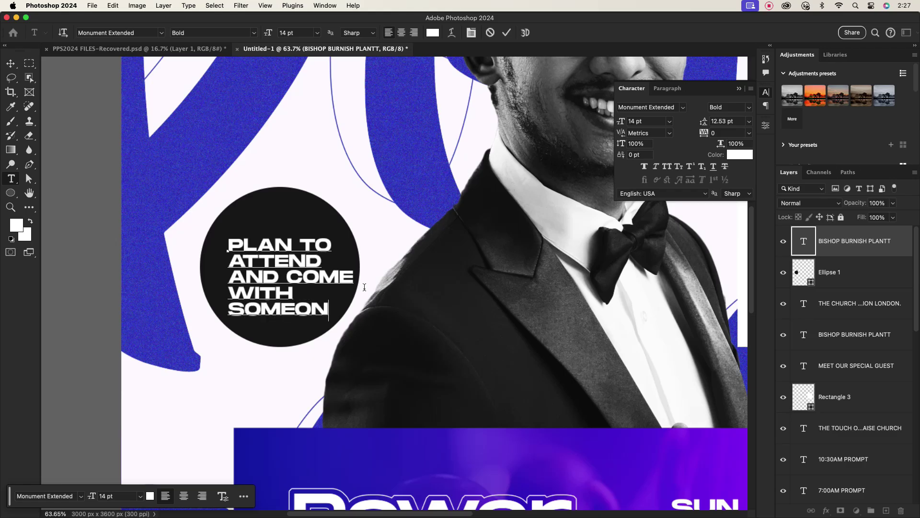
pyautogui.click(507, 33)
# Scale the circle's text down to about 12.69 pt, center-align its lines and center it within the black circle
pyautogui.press('v')
pyautogui.moveTo(301, 274); pyautogui.dragTo(298, 265)
pyautogui.moveTo(347, 305)
pyautogui.mouseDown()
pyautogui.moveTo(355, 312)
pyautogui.moveTo(342, 307)
pyautogui.mouseUp()
pyautogui.click(531, 32)
pyautogui.click(667, 88)
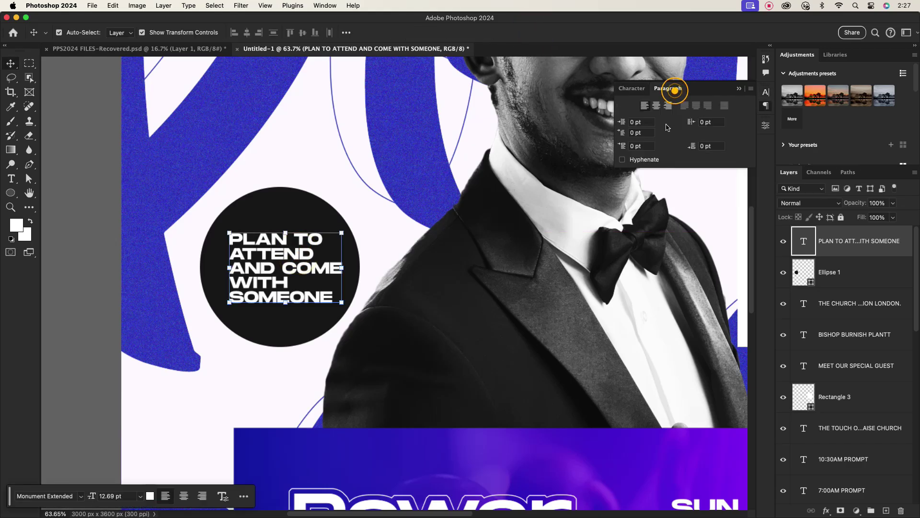
pyautogui.click(656, 105)
pyautogui.moveTo(246, 273); pyautogui.dragTo(293, 273)
pyautogui.moveTo(288, 280); pyautogui.dragTo(295, 301)
pyautogui.click(308, 376)
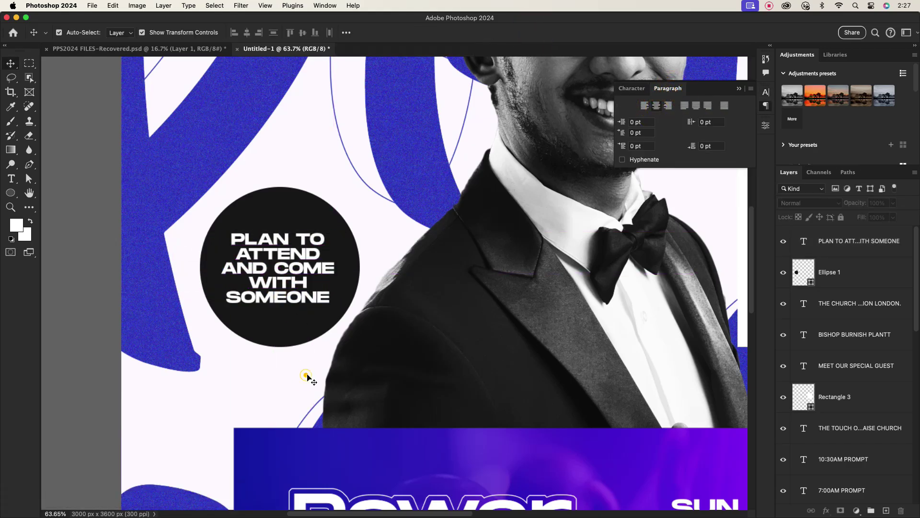
# Group the Rectangle 1 and Layer 2 layers and name the group "SHAPE"
pyautogui.press('super+0')
pyautogui.scroll(5, 441, 348)
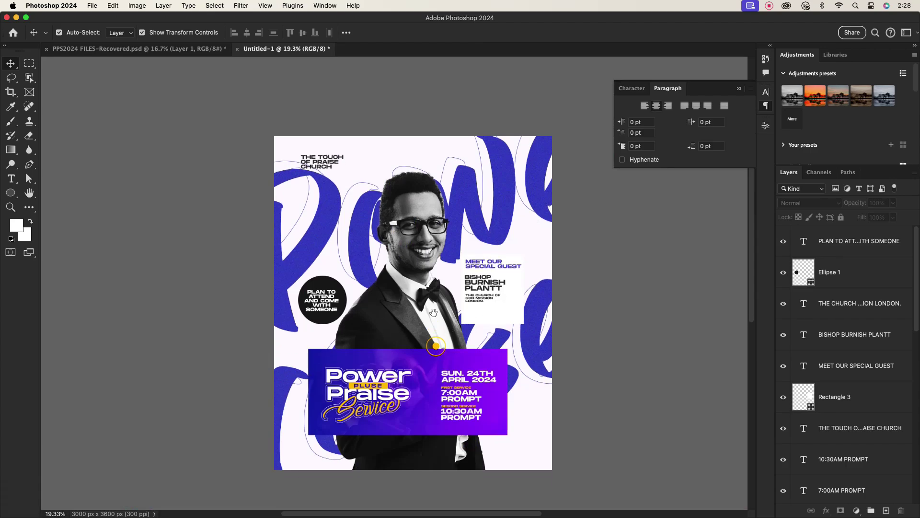
pyautogui.scroll(4, 442, 424)
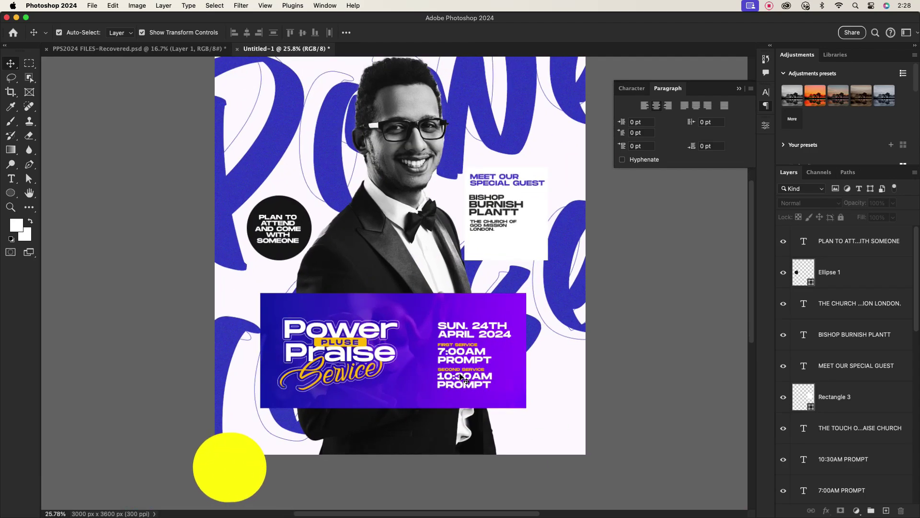
pyautogui.scroll(-10, 857, 414)
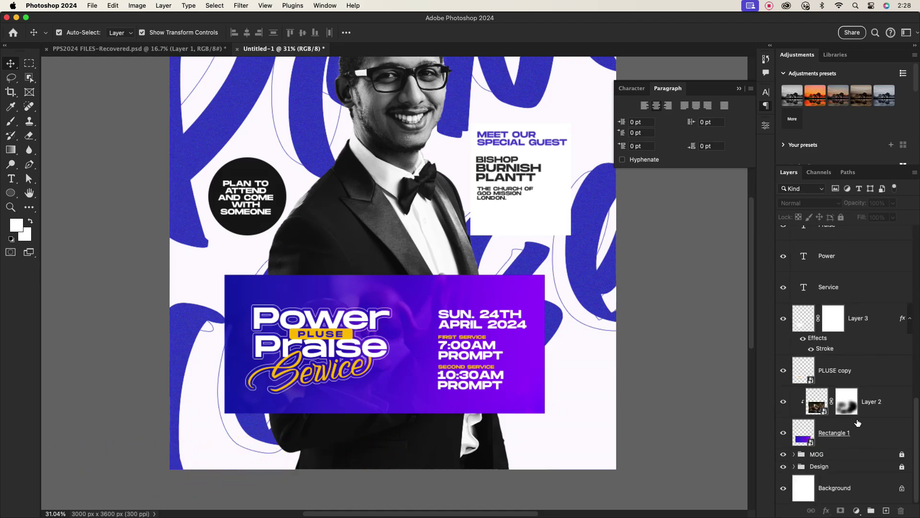
pyautogui.click(849, 432)
pyautogui.keyDown('shift'); pyautogui.click(871, 404); pyautogui.keyUp('shift')
pyautogui.press('super+g')
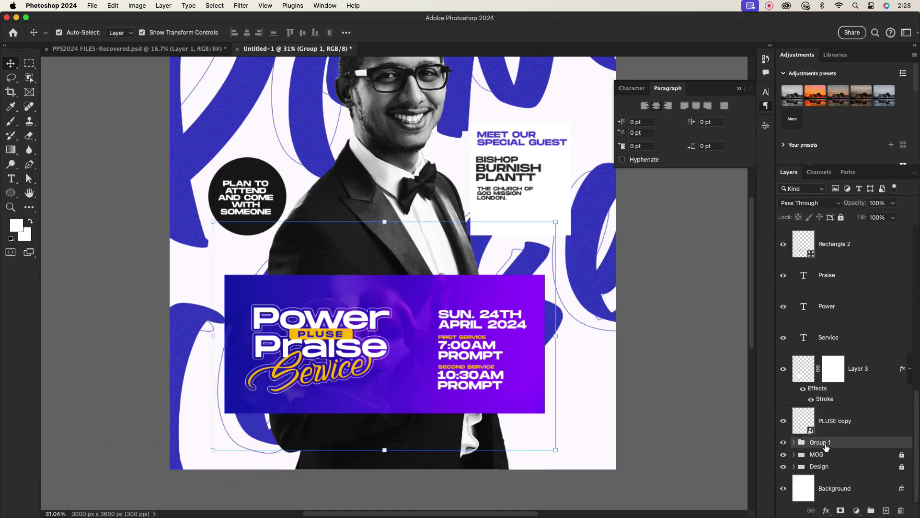
pyautogui.doubleClick(817, 443)
pyautogui.write('SHAPE')
pyautogui.press('Return')
# Shift the date and service-time texts and the "Power Pluse Praise Service" title slightly upward within the gradient panel
pyautogui.moveTo(428, 304); pyautogui.dragTo(487, 391)
pyautogui.moveTo(469, 356); pyautogui.dragTo(470, 346)
pyautogui.moveTo(247, 303); pyautogui.dragTo(362, 394)
pyautogui.moveTo(332, 363); pyautogui.dragTo(331, 358)
pyautogui.click(481, 397)
# Draw a white rectangle about 2149 × 186 px directly beneath the gradient panel, matching the panel's width
pyautogui.scroll(3, 467, 391)
pyautogui.scroll(-8, 467, 391)
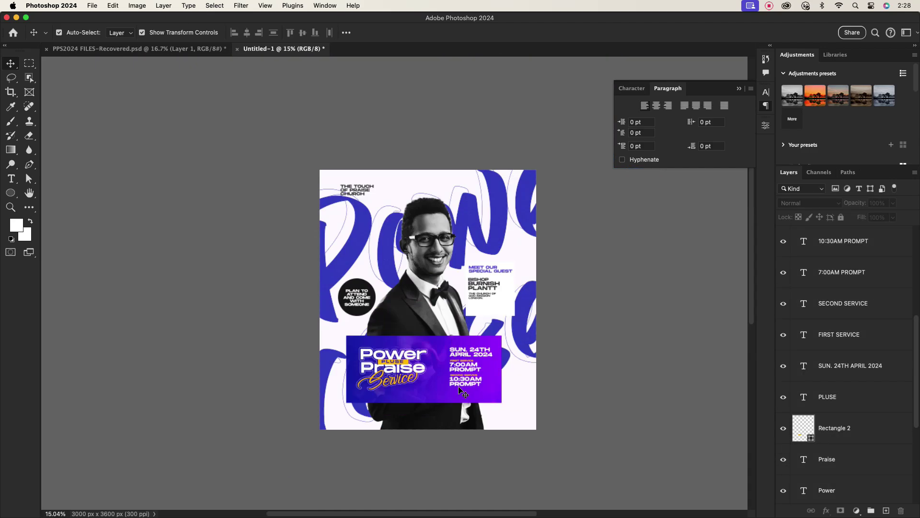
pyautogui.scroll(5, 489, 398)
pyautogui.rightClick(15, 194)
pyautogui.click(45, 192)
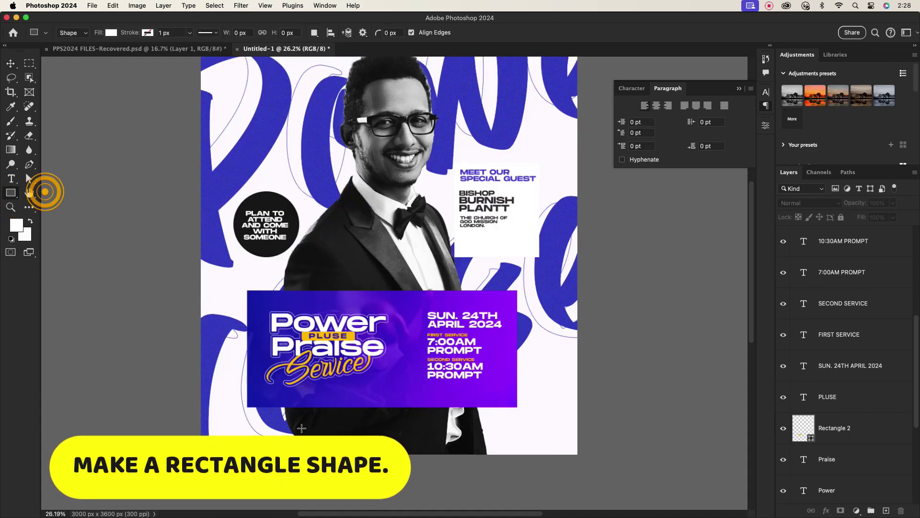
pyautogui.scroll(5, 250, 406)
pyautogui.scroll(2, 250, 406)
pyautogui.moveTo(239, 385); pyautogui.dragTo(612, 466)
pyautogui.scroll(-3, 508, 363)
pyautogui.scroll(-3, 509, 363)
pyautogui.click(11, 64)
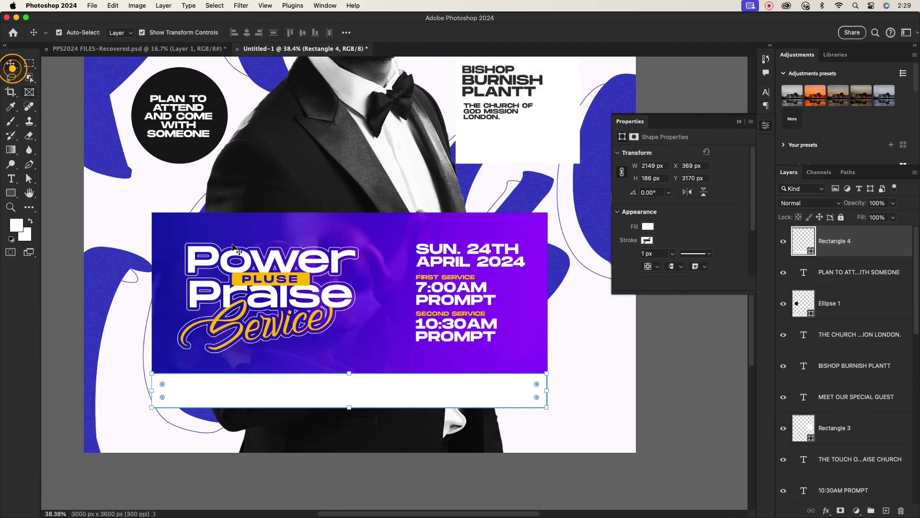
pyautogui.click(672, 371)
pyautogui.scroll(-3, 531, 378)
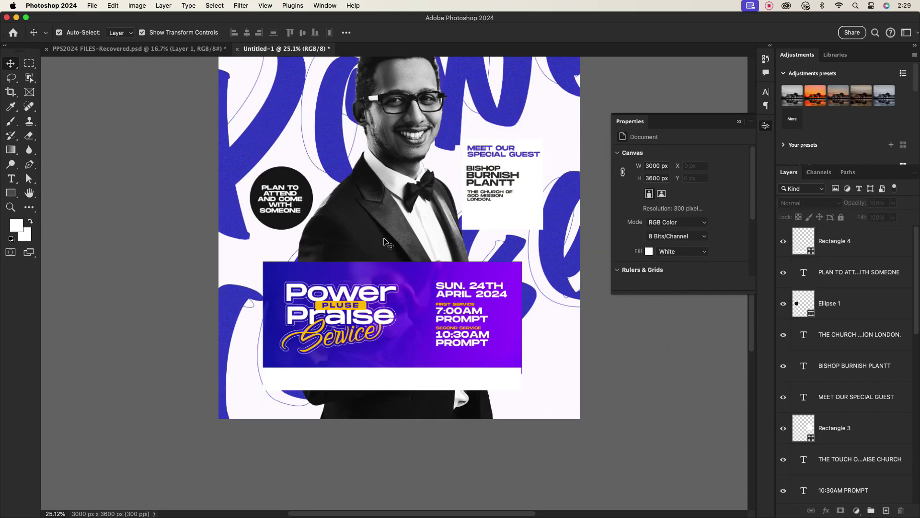
# Duplicate the "THE TOUCH OF PRAISE CHURCH" text onto the white strip and stack the copy above all other layers
pyautogui.scroll(3, 388, 244)
pyautogui.moveTo(273, 94); pyautogui.dragTo(343, 453)
pyautogui.moveTo(849, 459); pyautogui.dragTo(849, 230)
# Remove the line breaks from the copied church name so it reads on one line
pyautogui.scroll(5, 317, 466)
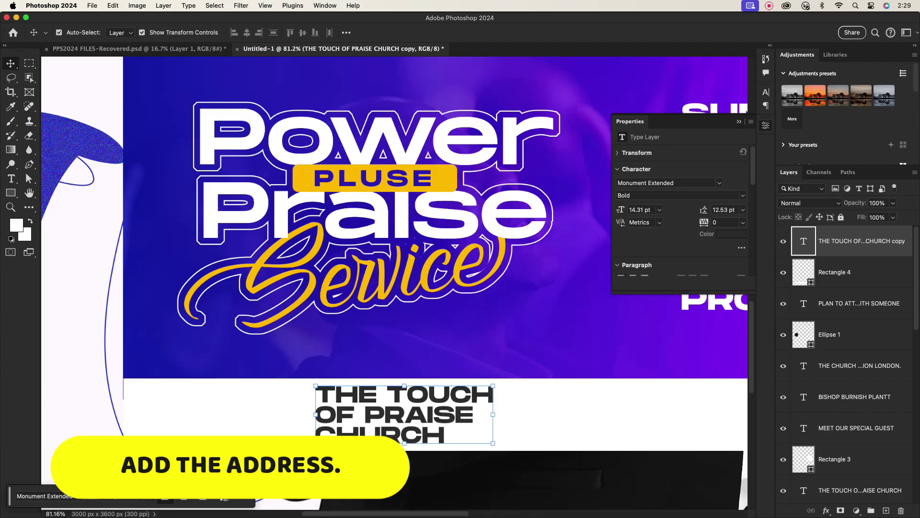
pyautogui.doubleClick(324, 416)
pyautogui.click(322, 417)
pyautogui.press('BackSpace')
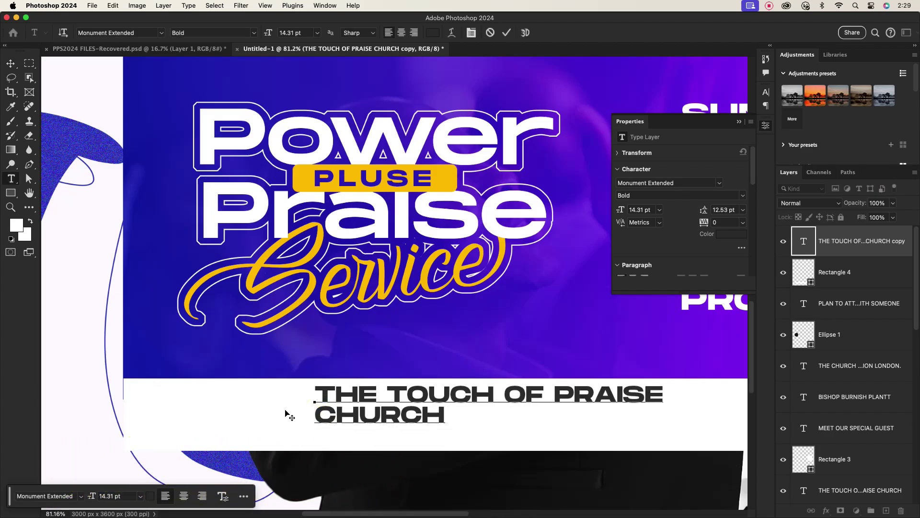
pyautogui.click(313, 415)
pyautogui.press('BackSpace')
pyautogui.scroll(-2, 237, 366)
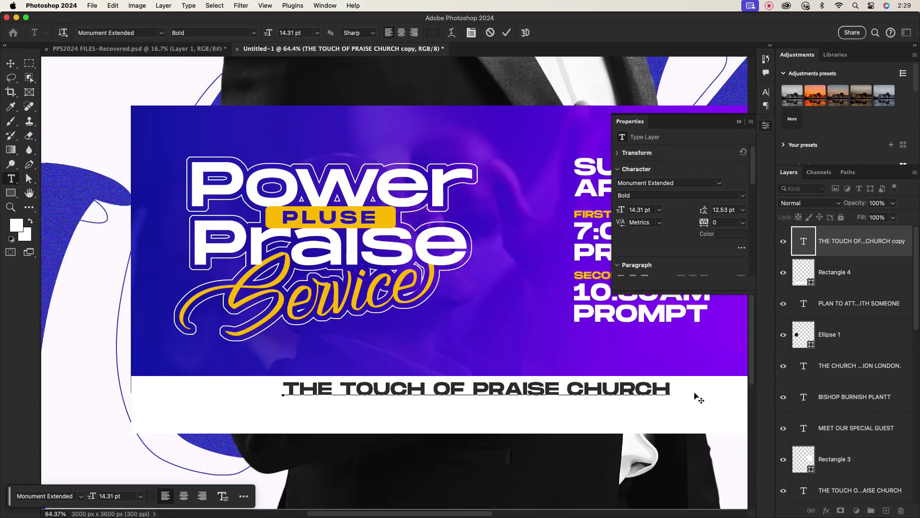
# Add the church's street address and nearby landmark on new lines beneath the church name in the white strip
pyautogui.click(679, 390)
pyautogui.press('Return')
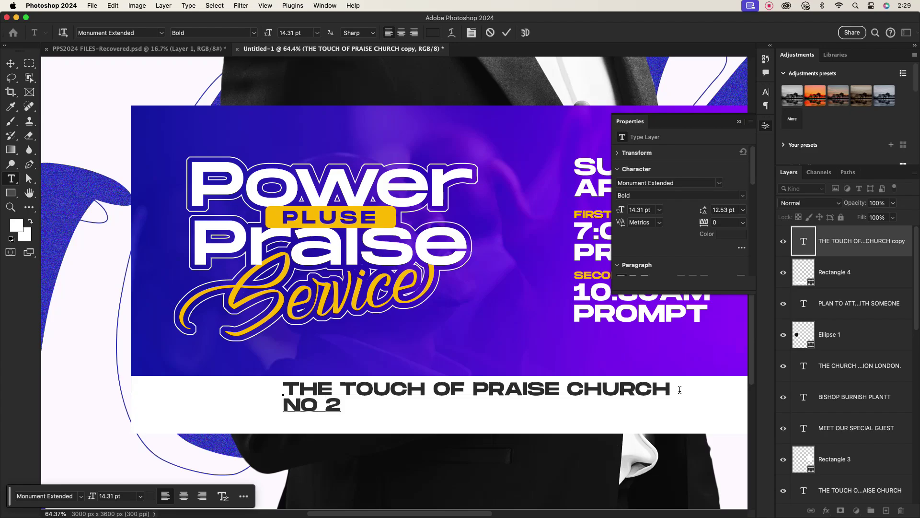
pyautogui.write('NO 2 & 3 CHRIST RO')
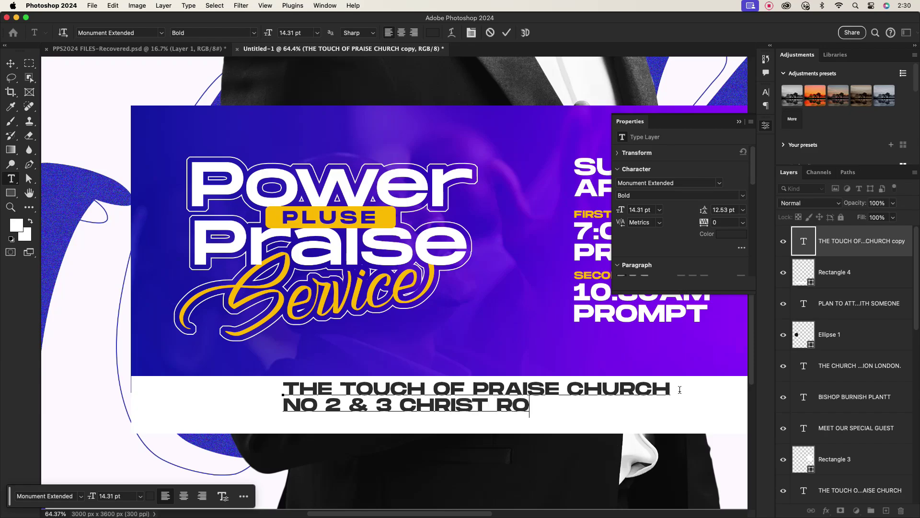
pyautogui.write('AD BY')
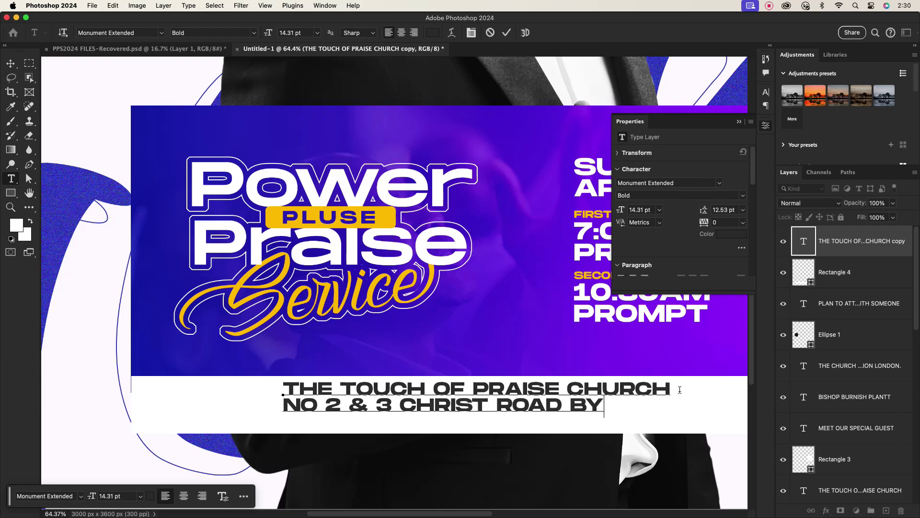
pyautogui.write(' DONAWA')
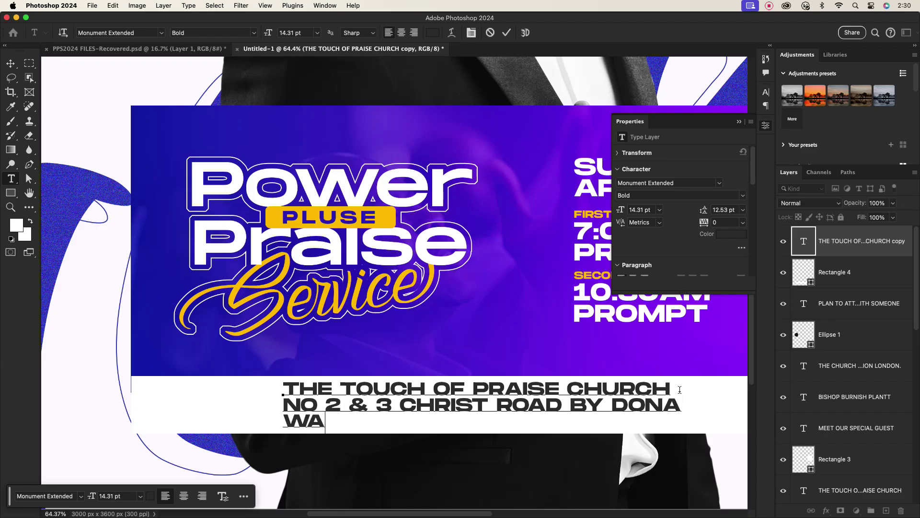
pyautogui.write('Y, CLOS')
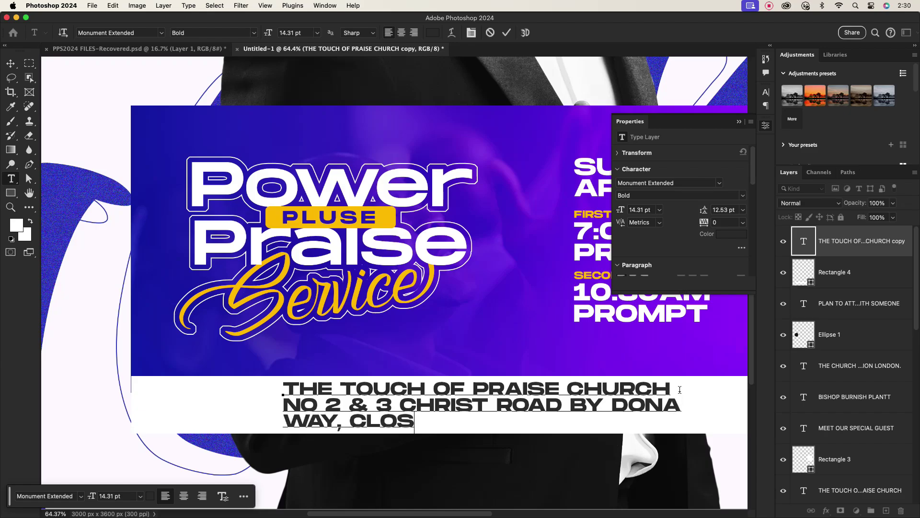
pyautogui.write('E TO 7 ')
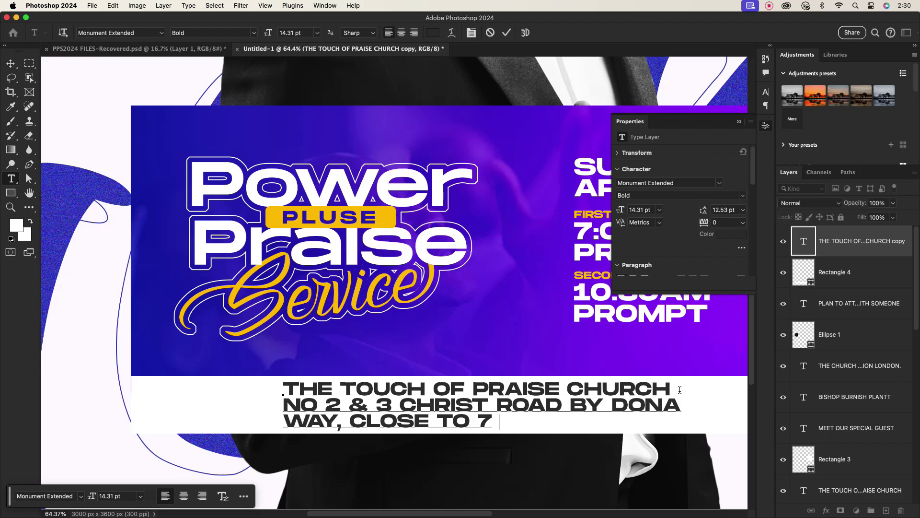
pyautogui.write('EVE')
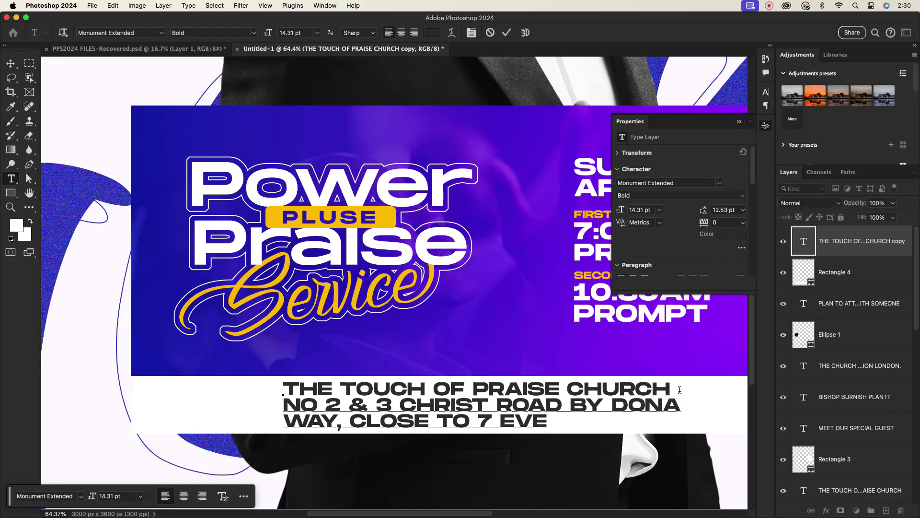
pyautogui.press('BackSpace')
pyautogui.press('BackSpace')
pyautogui.write('LEVEN')
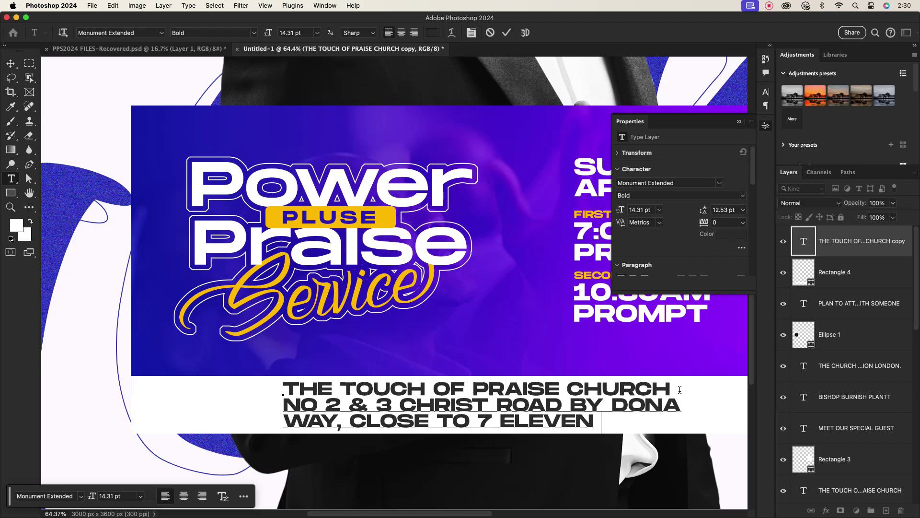
pyautogui.write(' MALL.')
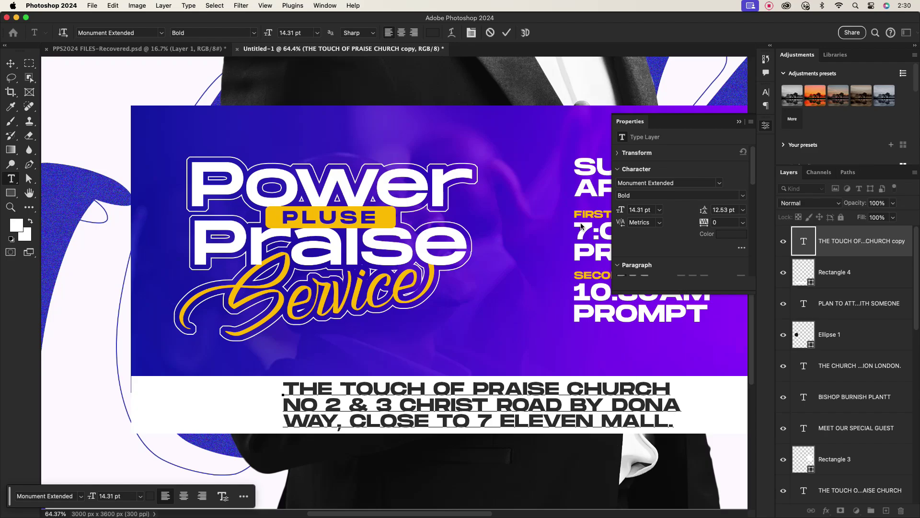
pyautogui.scroll(-10, 442, 195)
pyautogui.scroll(8, 443, 205)
pyautogui.click(507, 28)
pyautogui.press('v')
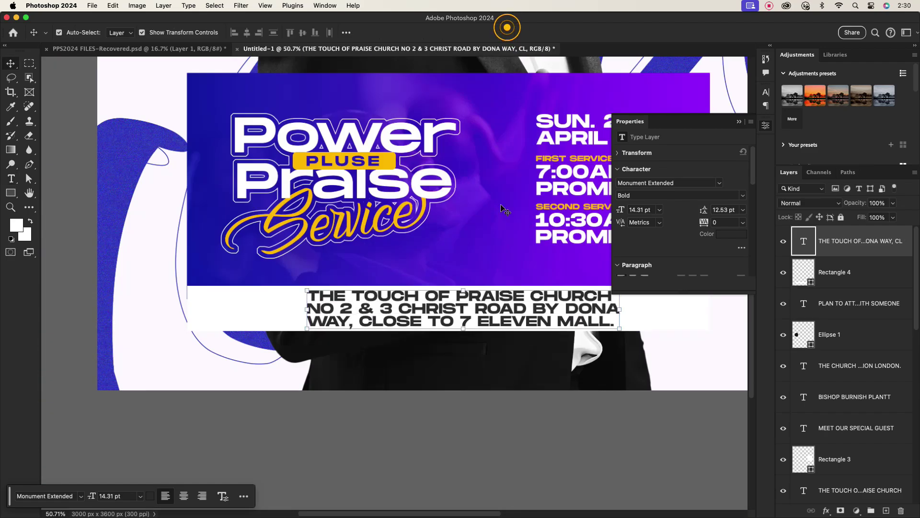
pyautogui.scroll(-4, 465, 262)
pyautogui.click(364, 365)
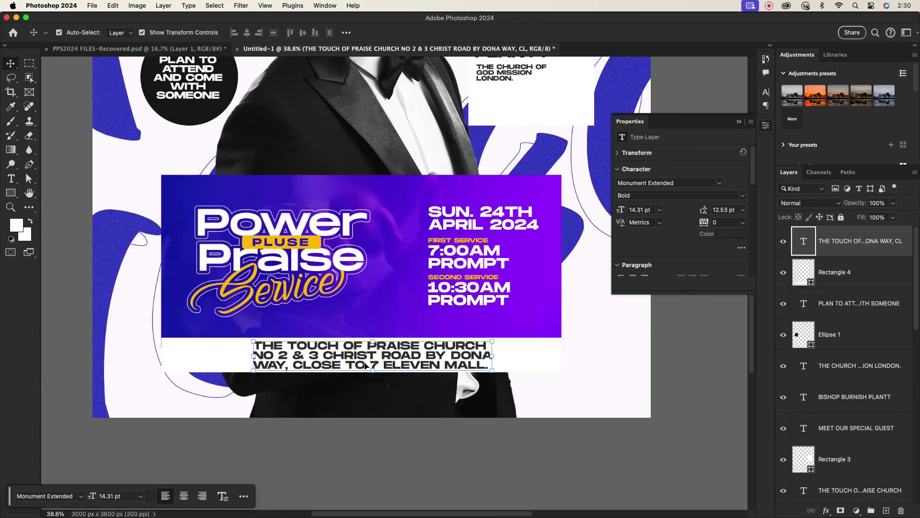
pyautogui.scroll(3, 343, 357)
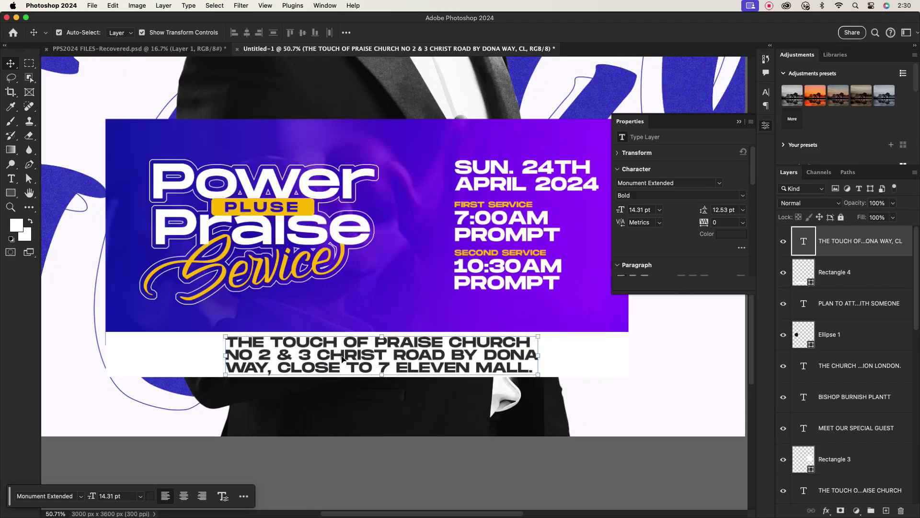
# Rearrange the line breaks in the white strip's text so the church name and address run over two lines, with the second starting at "ROAD"
pyautogui.doubleClick(230, 359)
pyautogui.press('BackSpace')
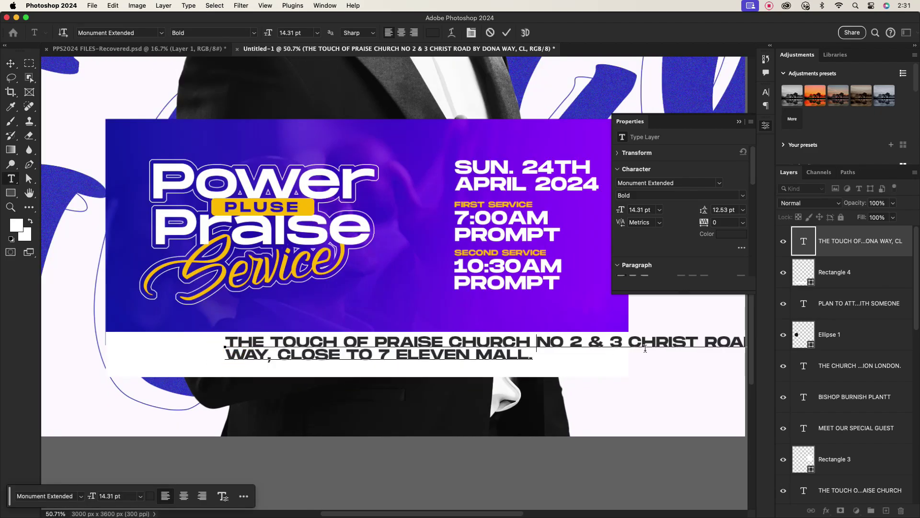
pyautogui.click(705, 342)
pyautogui.press('BackSpace')
pyautogui.press('Return')
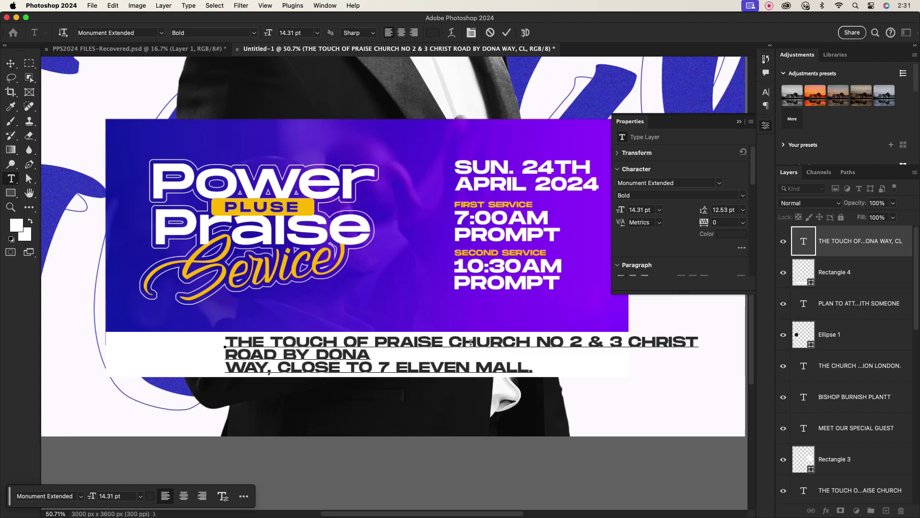
pyautogui.click(229, 367)
pyautogui.press('BackSpace')
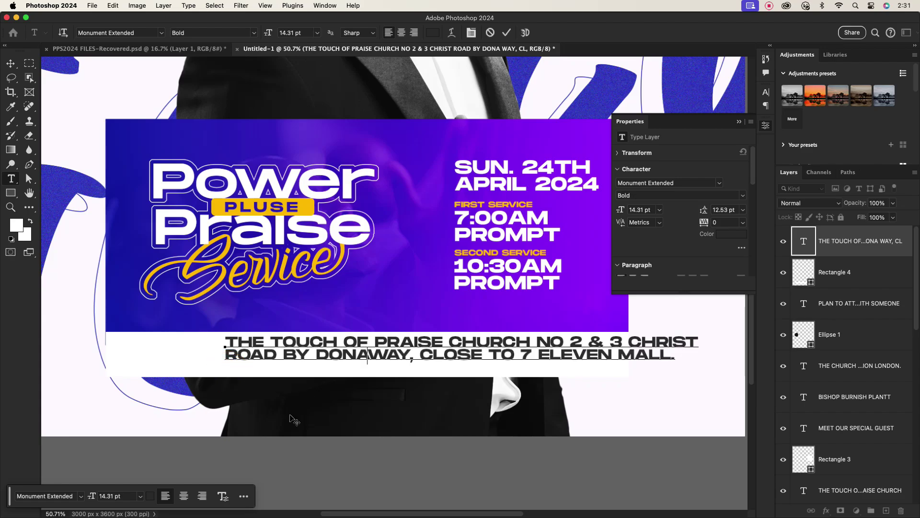
pyautogui.click(506, 32)
# Move the two-line church name and address text so it sits centred within the white strip
pyautogui.scroll(-3, 412, 349)
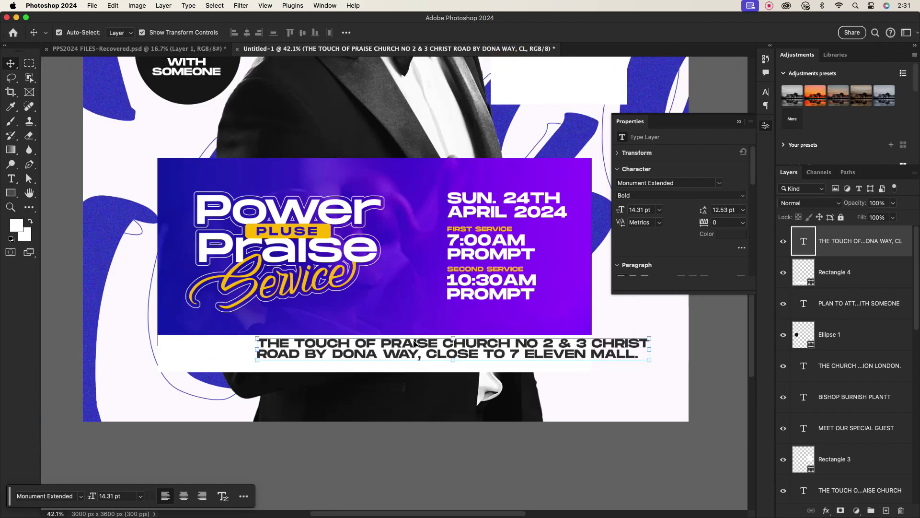
pyautogui.press('v')
pyautogui.moveTo(418, 352); pyautogui.dragTo(344, 358)
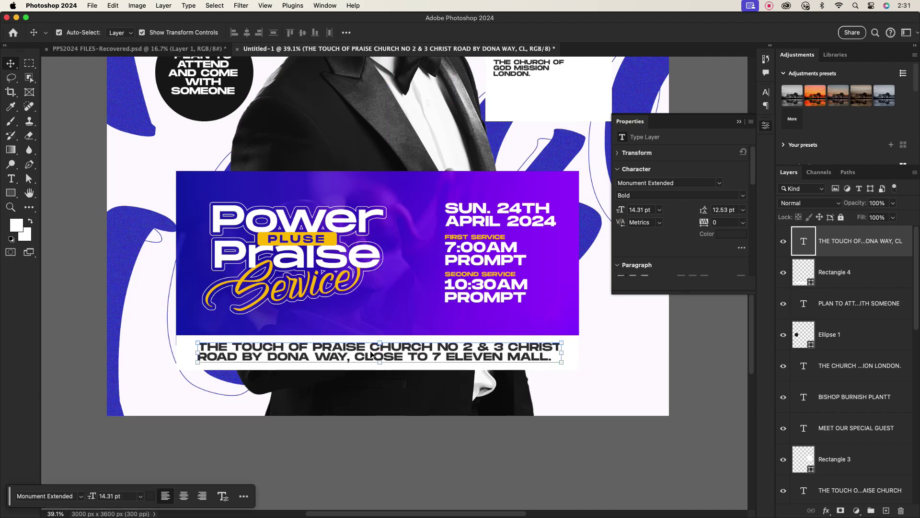
# Review the whole flyer's layout, including the portrait, guest box, invitation badge, event panel and address strip
pyautogui.scroll(-5, 399, 340)
pyautogui.click(534, 366)
pyautogui.scroll(3, 396, 331)
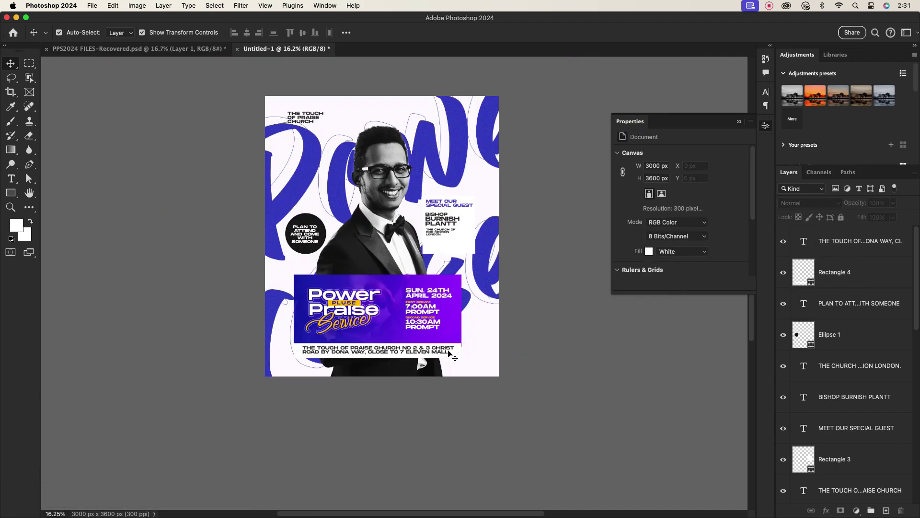
pyautogui.scroll(2, 397, 331)
pyautogui.scroll(-4, 405, 335)
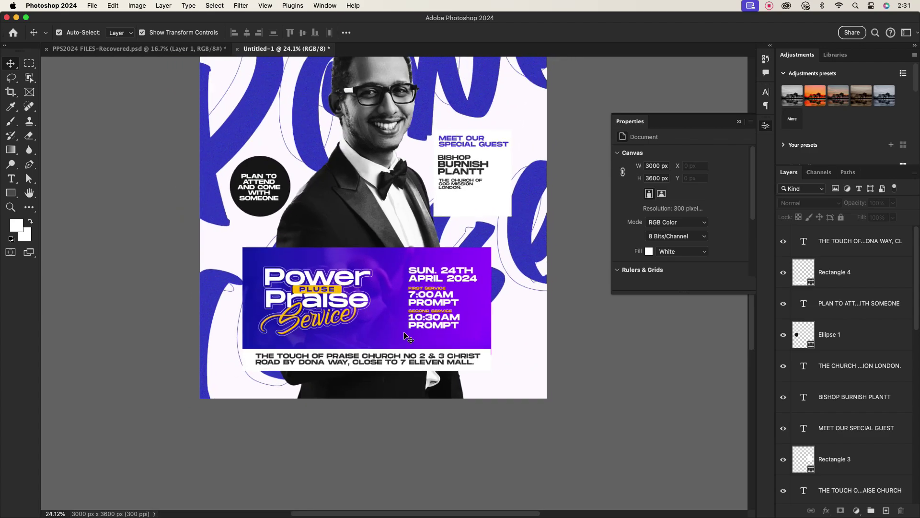
pyautogui.moveTo(400, 226); pyautogui.dragTo(398, 287)
pyautogui.scroll(1, 395, 297)
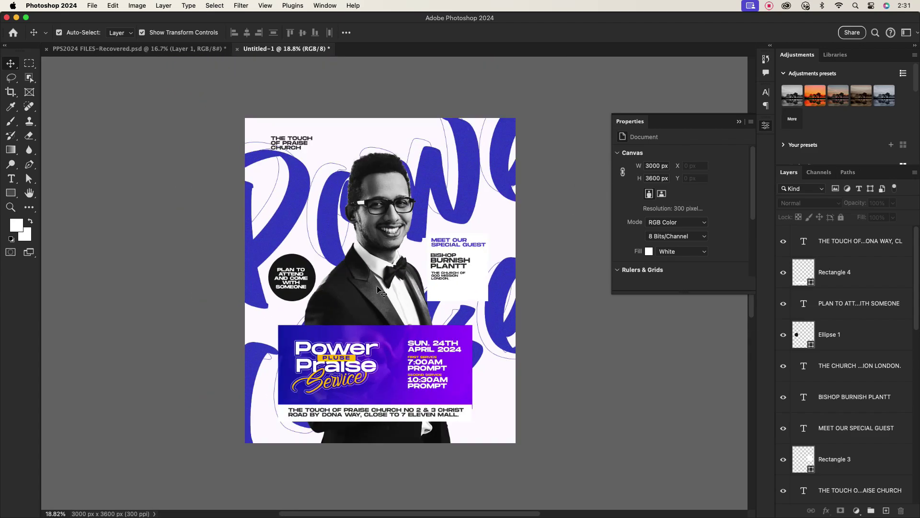
pyautogui.click(297, 148)
pyautogui.click(570, 331)
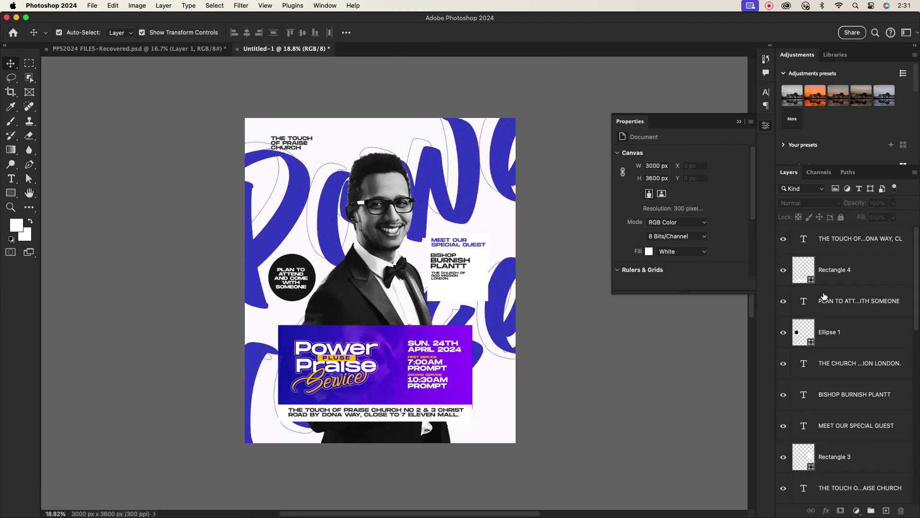
# Group all the layers above the SHAPE group, from the address text down to PLUSE copy, and name the group TEXT
pyautogui.click(739, 121)
pyautogui.scroll(-5, 850, 361)
pyautogui.scroll(-1, 851, 364)
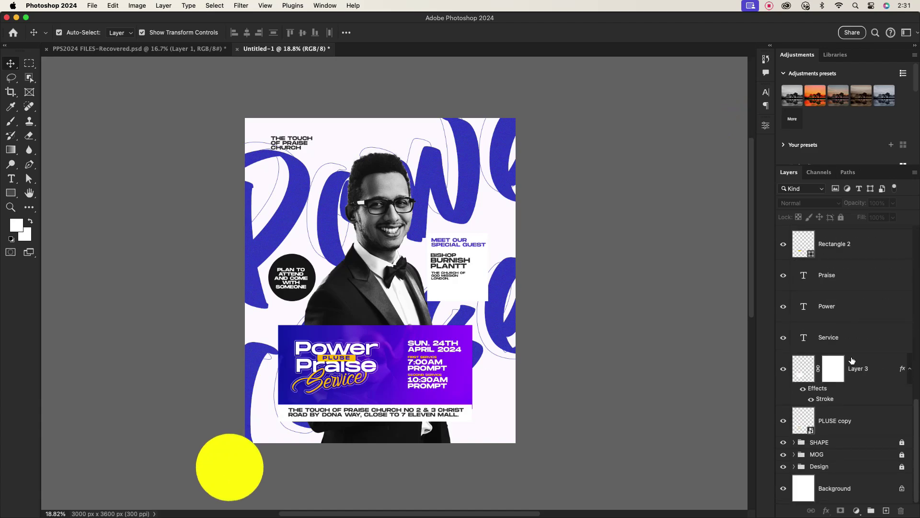
pyautogui.click(856, 425)
pyautogui.moveTo(916, 427); pyautogui.dragTo(913, 489)
pyautogui.click(890, 241)
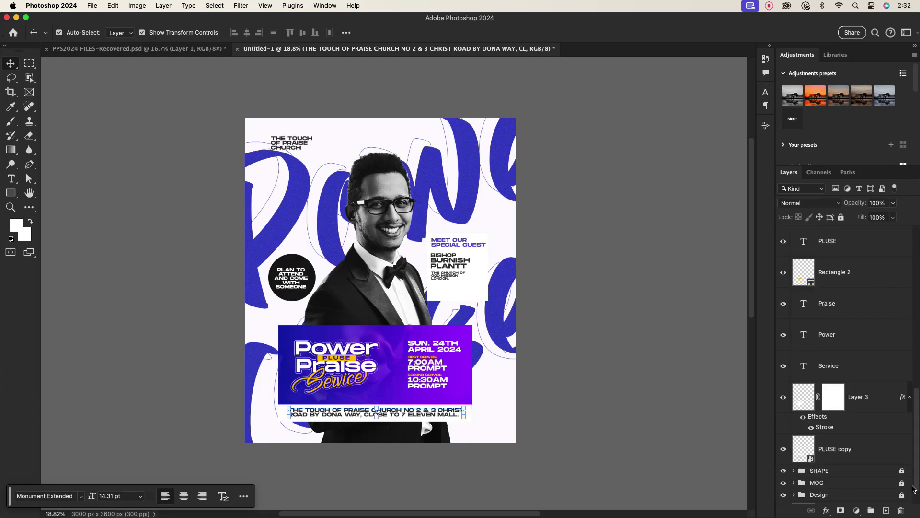
pyautogui.keyDown('shift'); pyautogui.click(854, 455); pyautogui.keyUp('shift')
pyautogui.press('super+g')
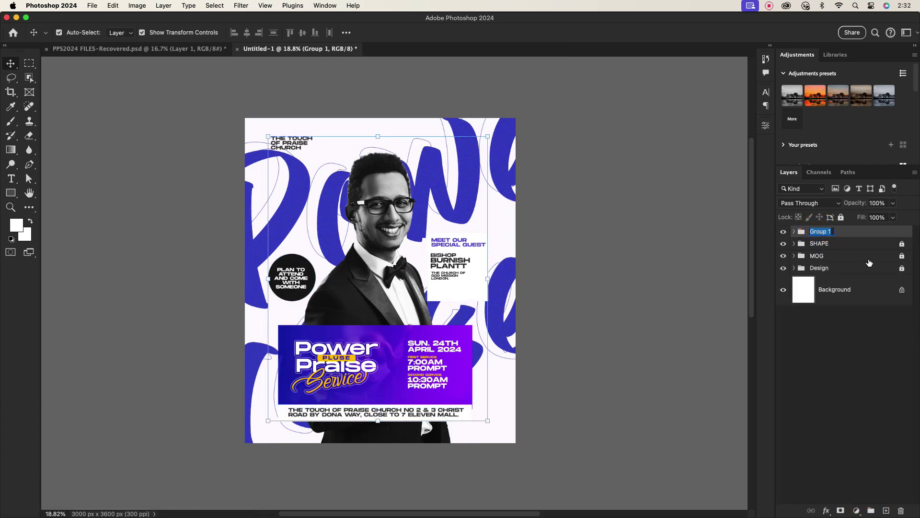
pyautogui.write('TEXT')
pyautogui.press('Return')
pyautogui.click(573, 288)
pyautogui.scroll(2, 361, 300)
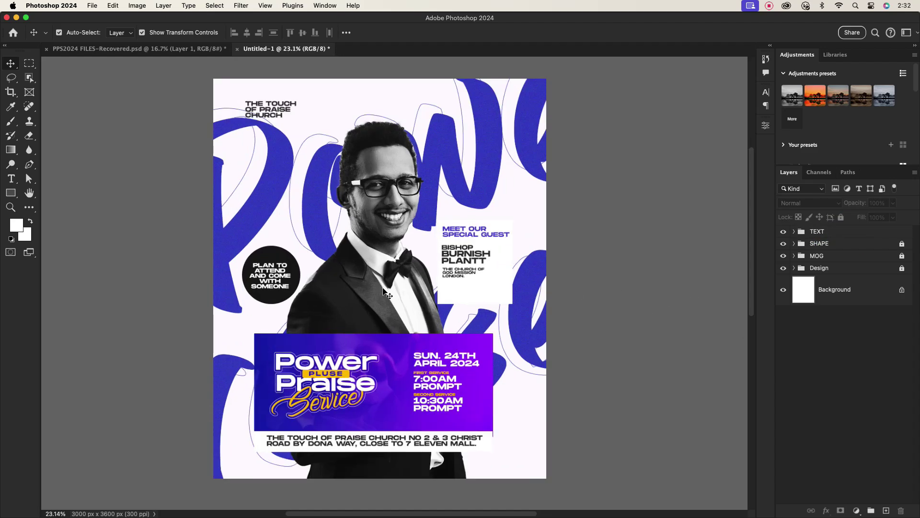